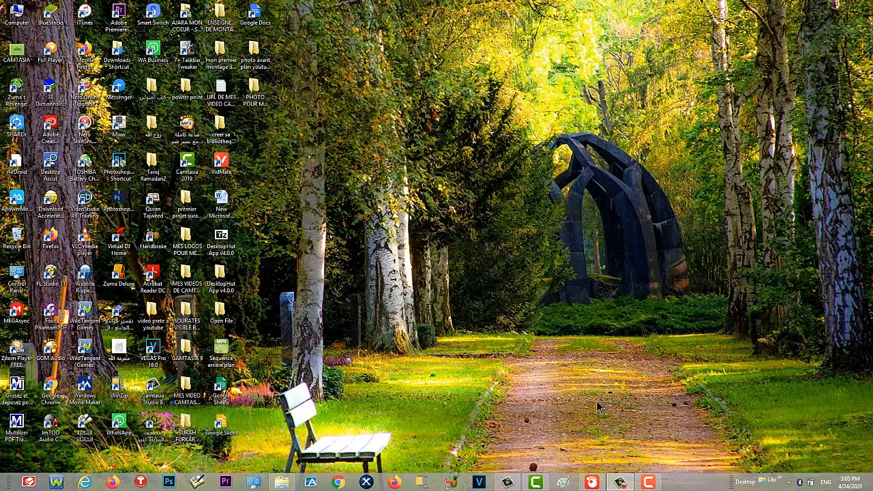
# Minimize both screen recorder windows and switch to the Camtasia Studio editor
pyautogui.click(507, 482)
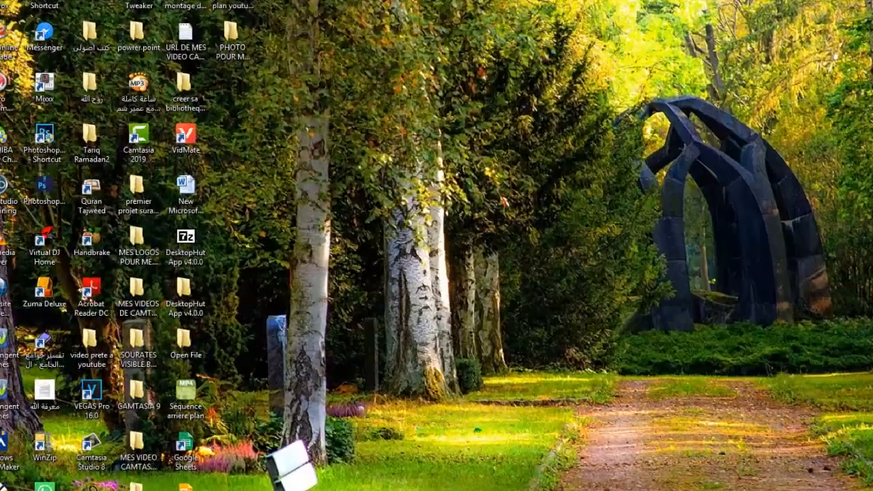
pyautogui.click(620, 481)
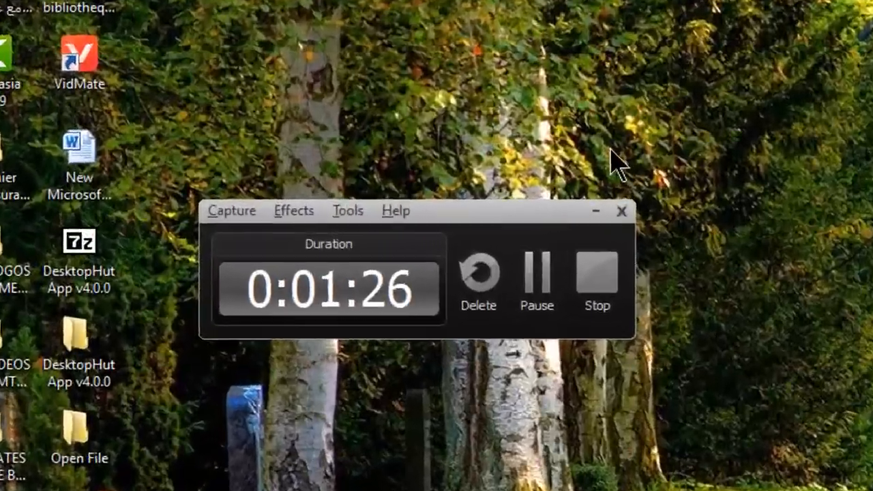
pyautogui.moveTo(498, 205); pyautogui.dragTo(644, 4)
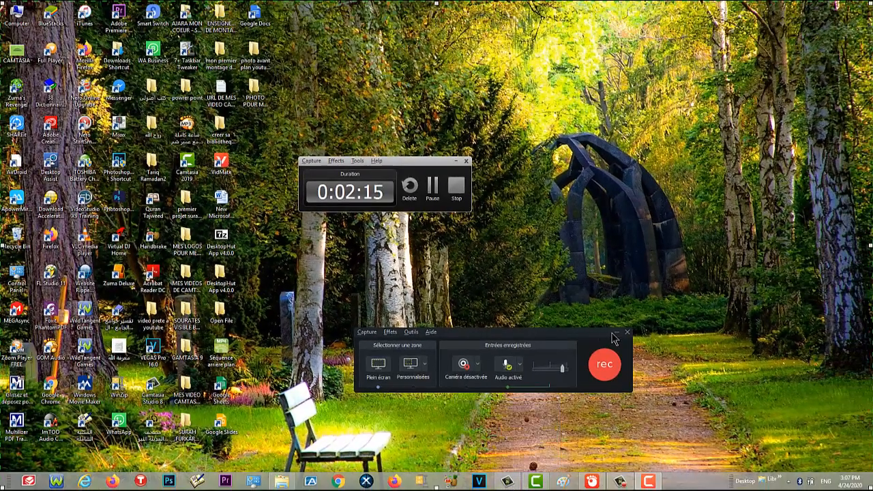
pyautogui.click(615, 332)
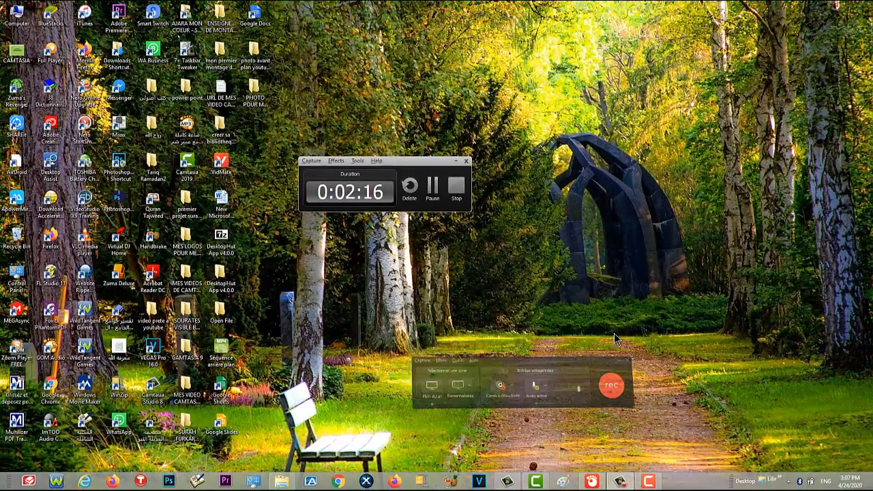
pyautogui.click(509, 481)
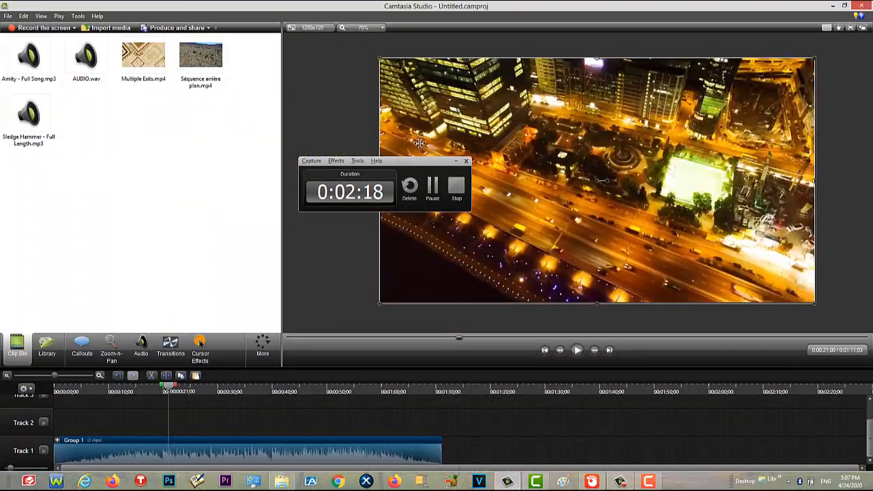
pyautogui.click(455, 161)
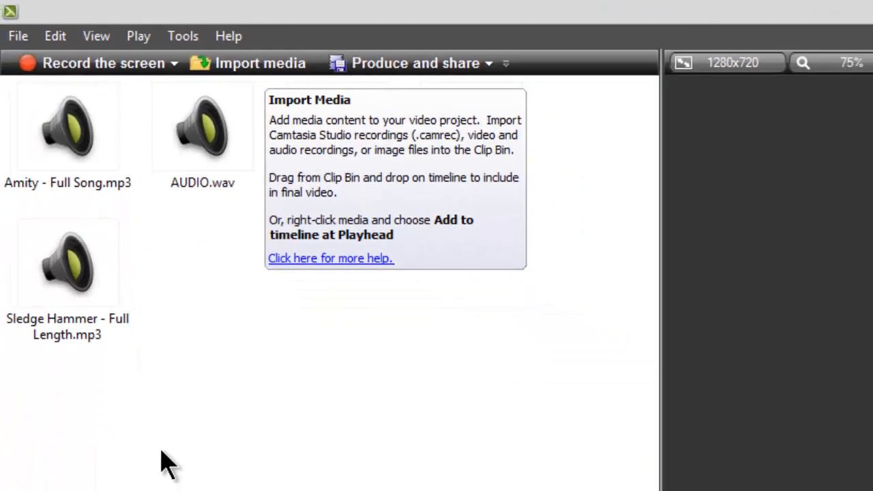
# Show the options for importing media into the Clip Bin without importing anything
pyautogui.rightClick(243, 490)
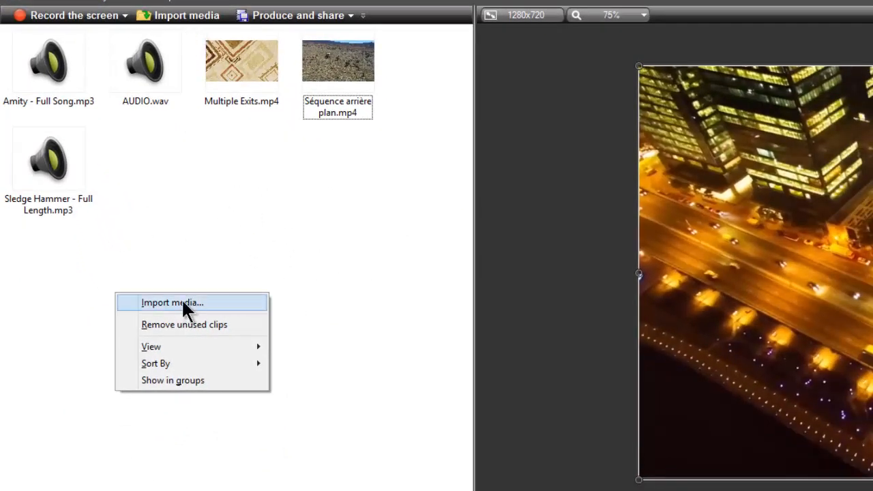
pyautogui.click(66, 406)
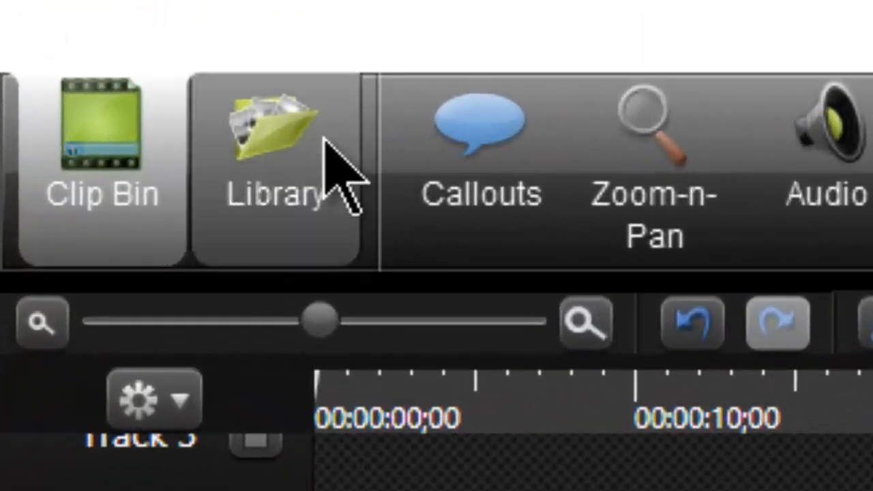
# Open the Library and collapse its Music - Amity and Music - Sledge Hammer folders
pyautogui.click(223, 202)
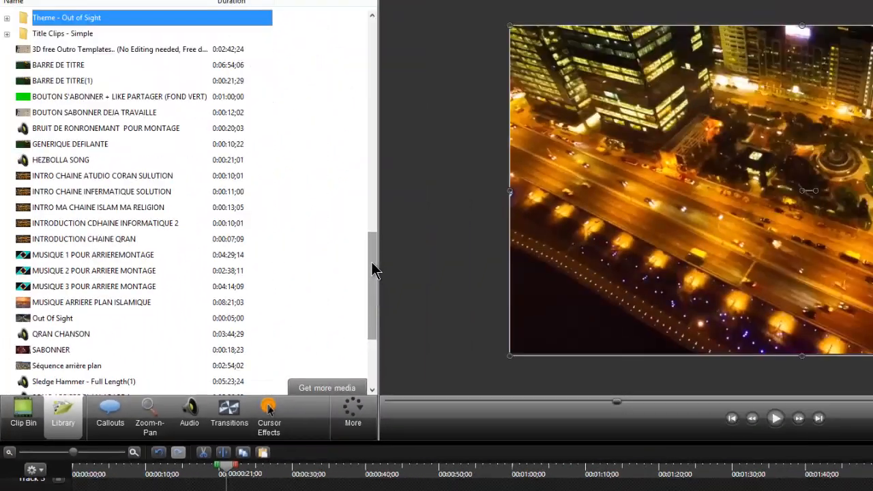
pyautogui.moveTo(371, 262); pyautogui.dragTo(366, 46)
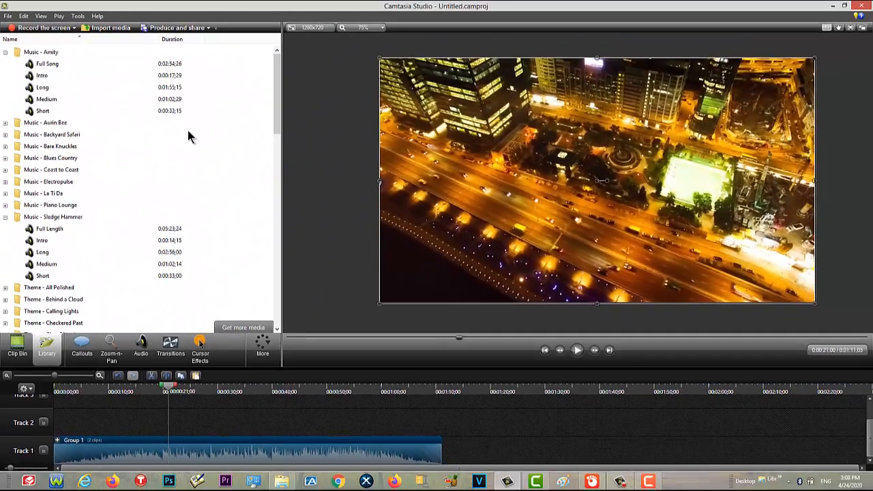
pyautogui.click(5, 52)
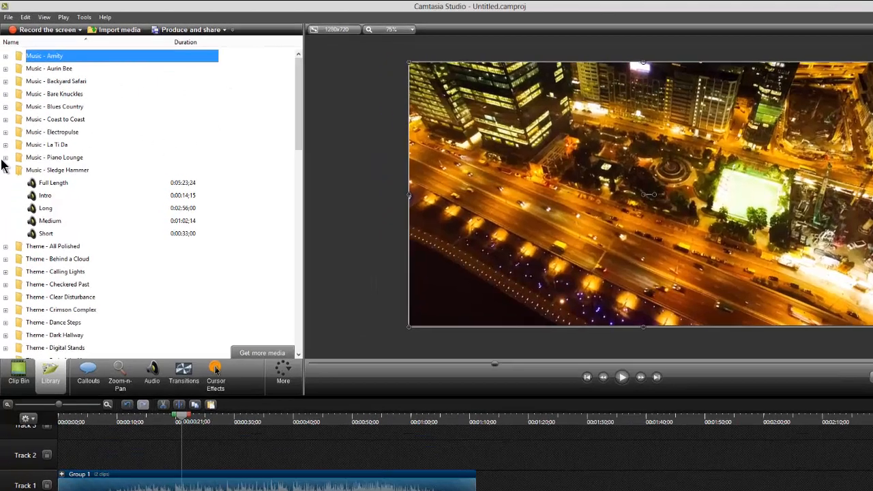
pyautogui.click(5, 158)
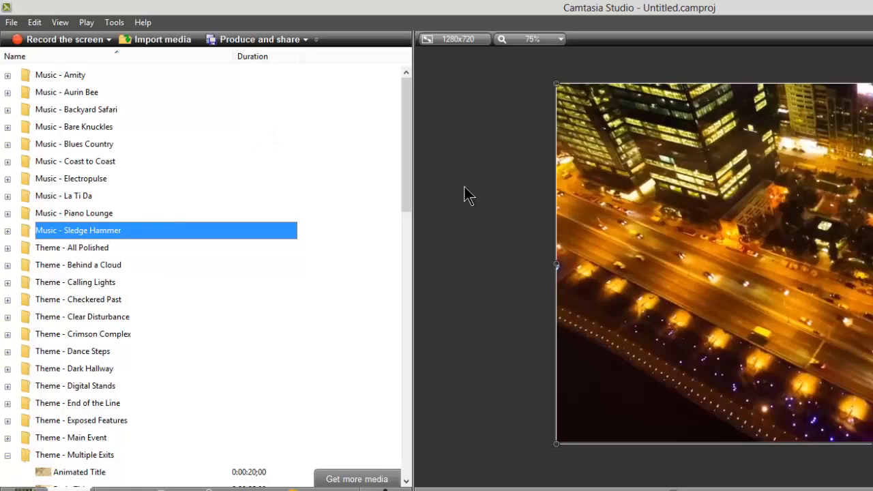
# Preview the Animated Title and Basic Title in the Theme - Clear Disturbance folder, and collapse the folder again
pyautogui.scroll(-3, 128, 194)
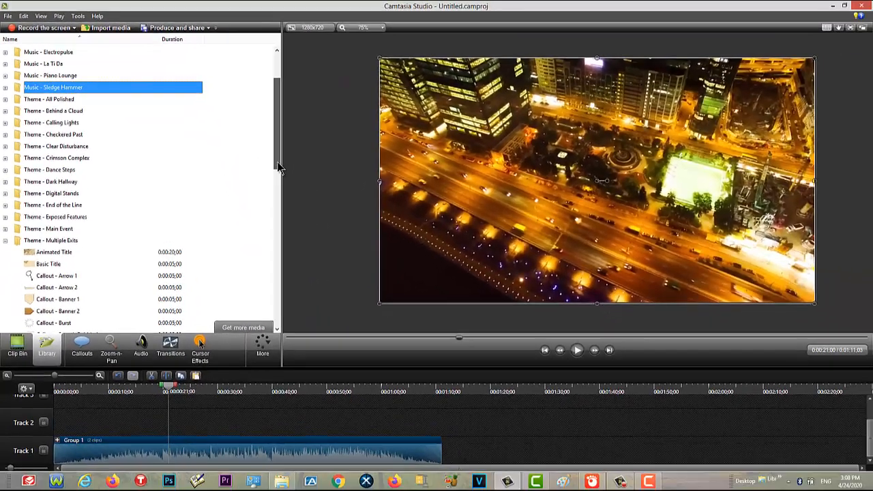
pyautogui.doubleClick(81, 136)
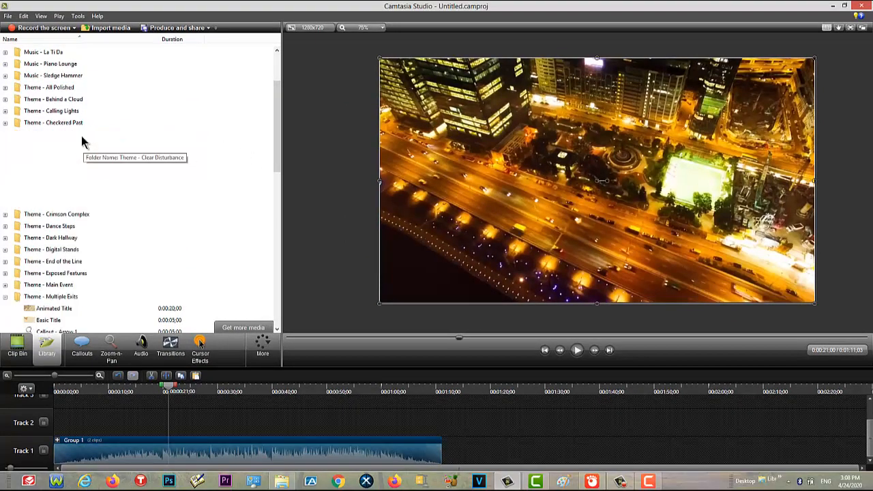
pyautogui.doubleClick(63, 146)
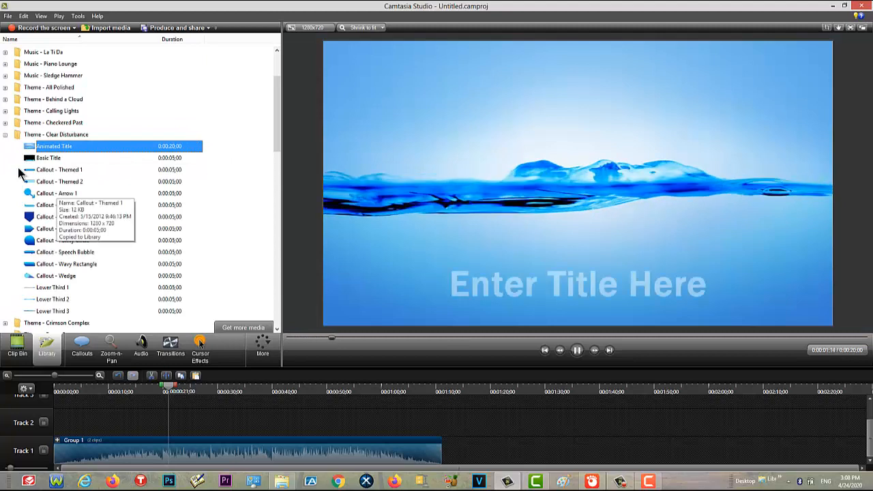
pyautogui.click(86, 157)
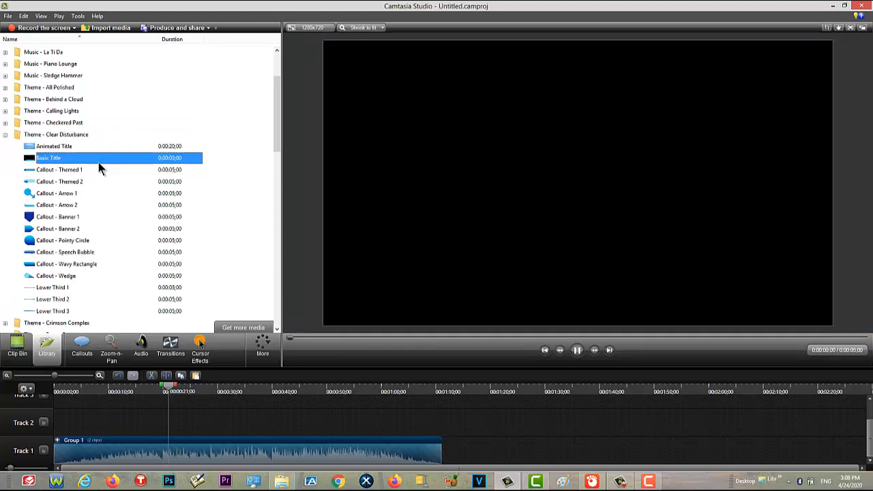
pyautogui.click(6, 135)
pyautogui.scroll(3, 133, 139)
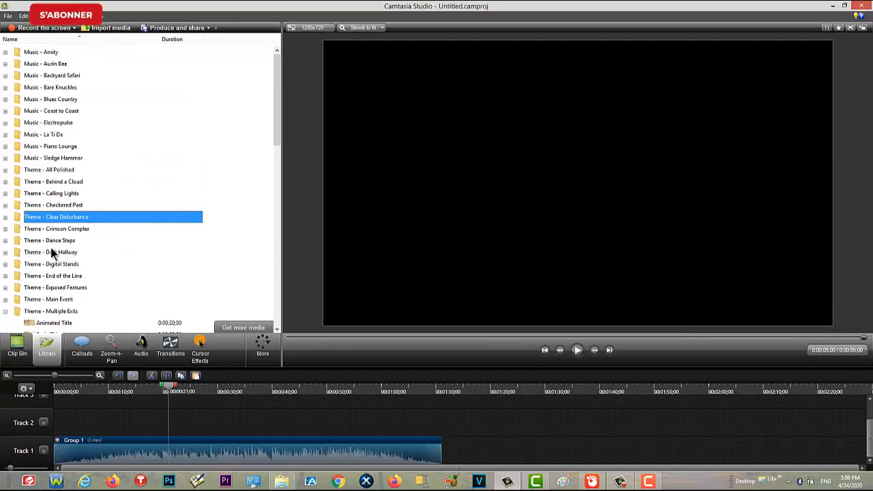
pyautogui.moveTo(279, 117); pyautogui.dragTo(276, 154)
pyautogui.click(2, 119)
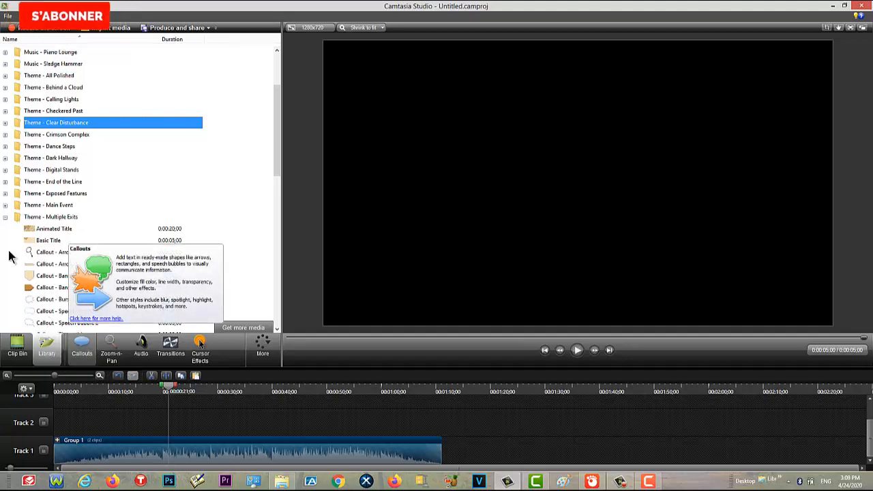
# Return to the Clip Bin and check where media such as AUDIO.wav or Group 1 can be added to the Library
pyautogui.click(18, 346)
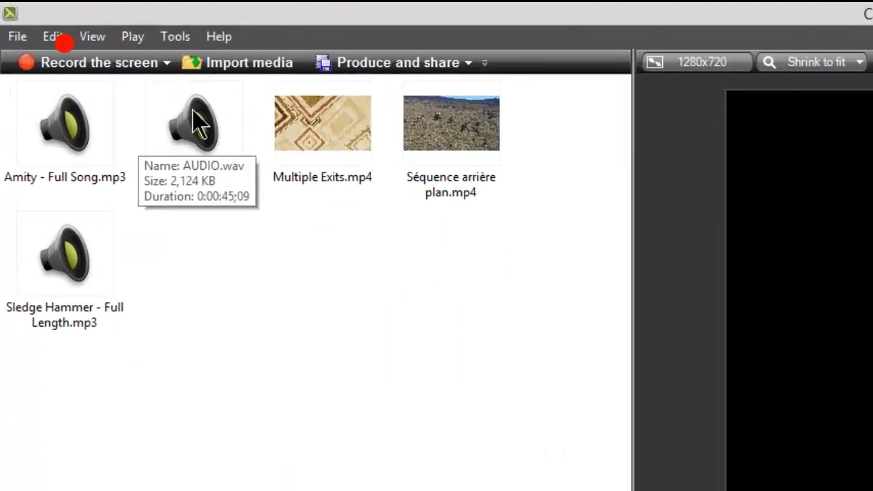
pyautogui.rightClick(86, 52)
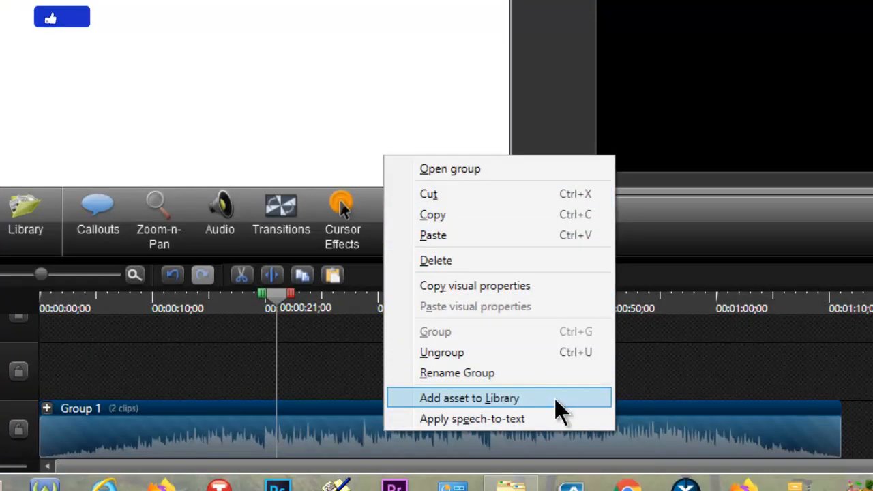
pyautogui.press('Escape')
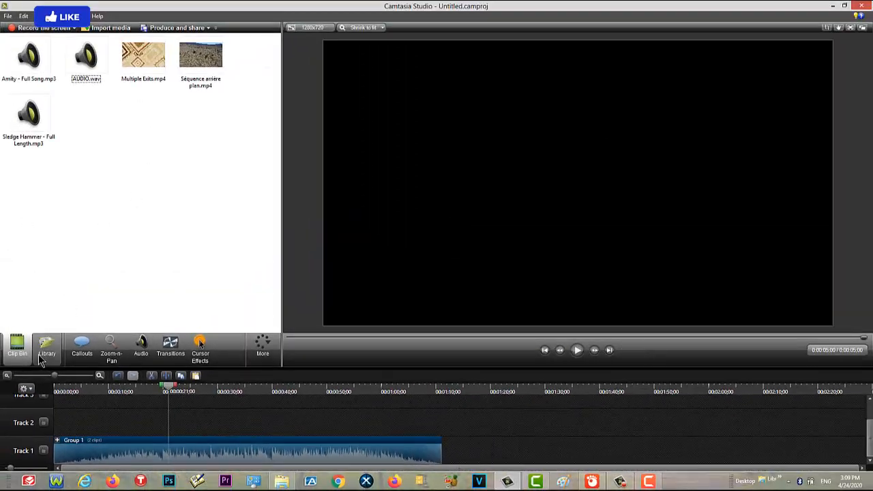
# Add a Filled Rounded Rectangle callout over the video with the text HCJFHRTRY
pyautogui.click(84, 346)
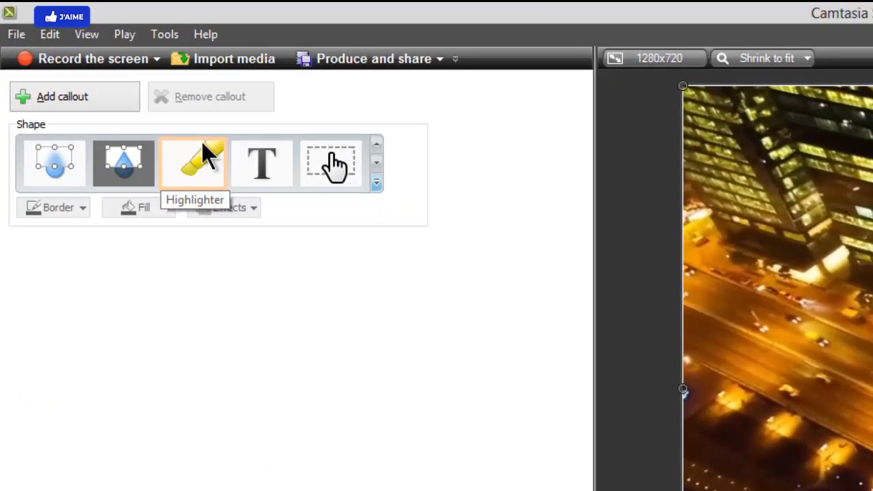
pyautogui.click(374, 183)
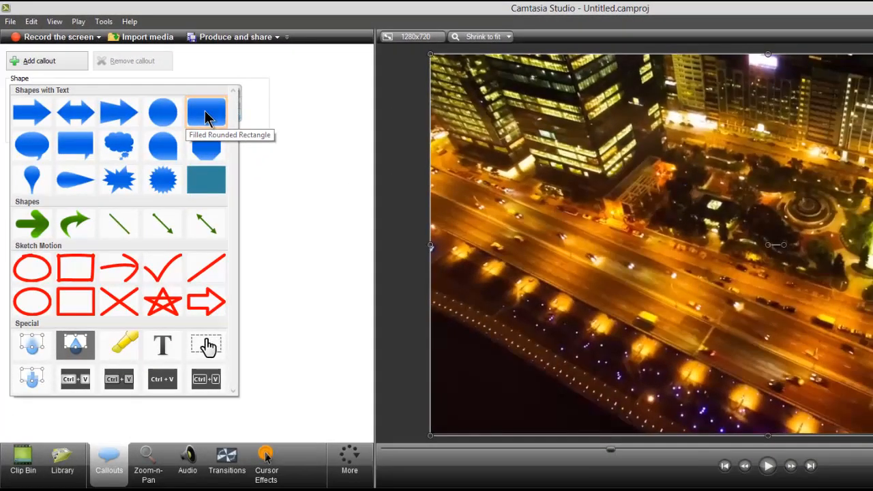
pyautogui.click(205, 110)
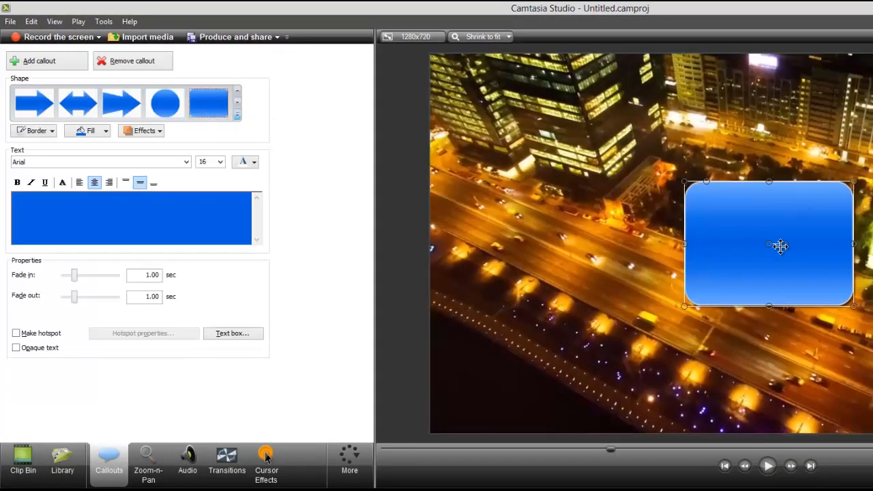
pyautogui.click(780, 246)
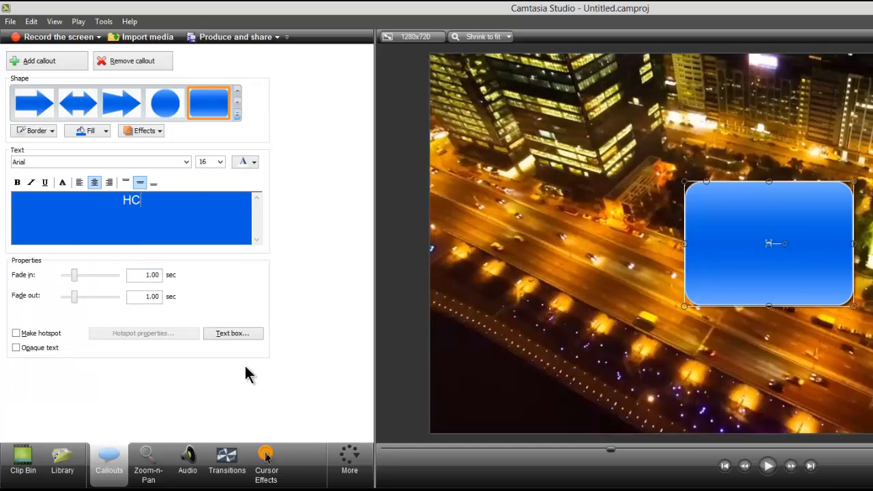
pyautogui.write('HCJFHRTRY')
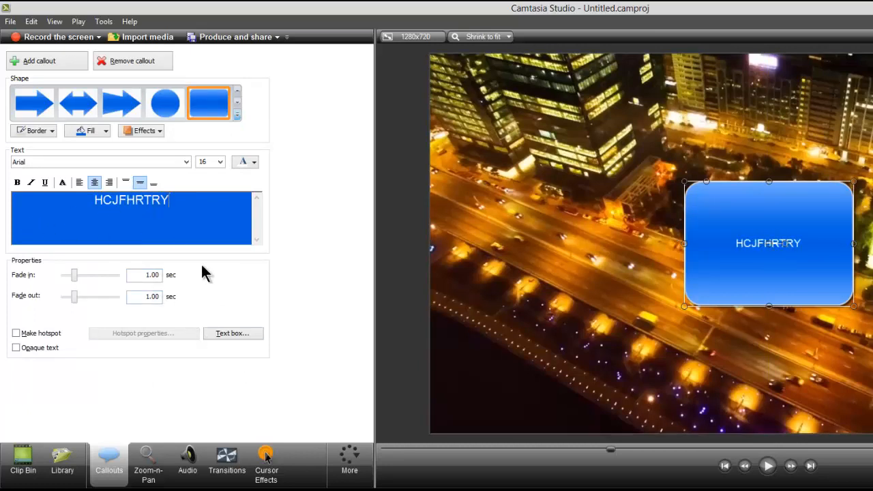
# Change the callout's shape to Traditional Keystrokes and delete the callout from Track 2
pyautogui.click(237, 115)
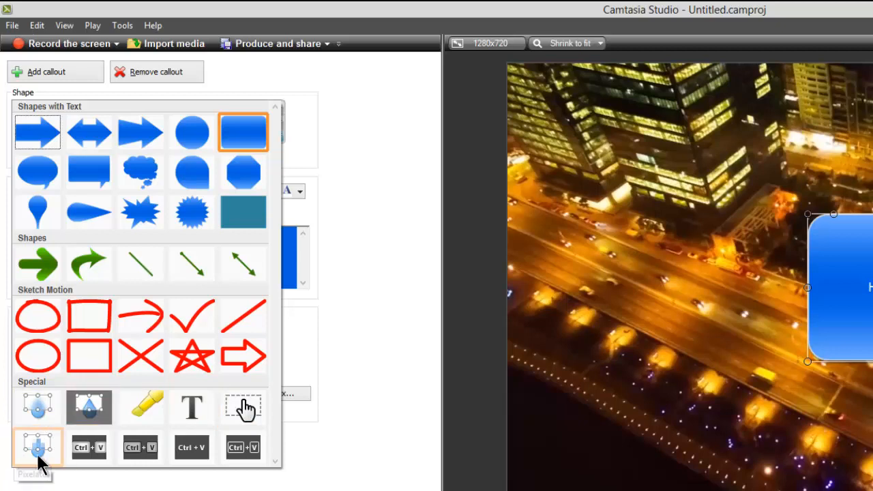
pyautogui.click(81, 443)
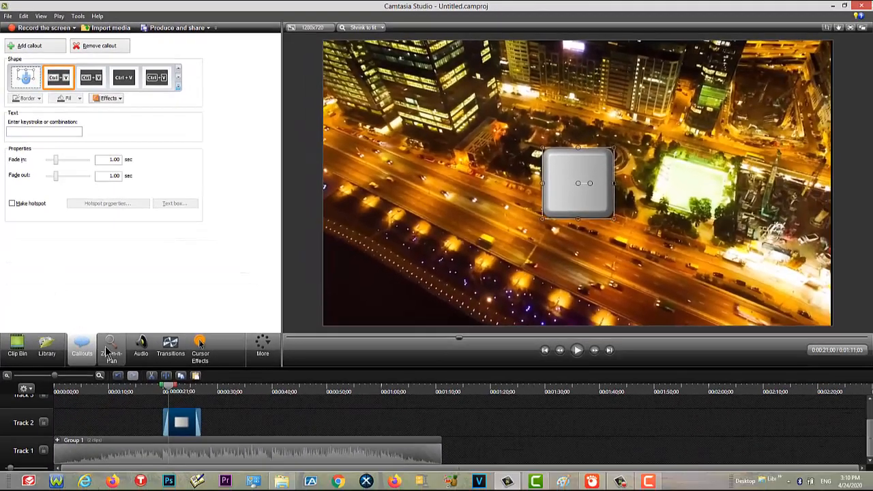
pyautogui.click(108, 349)
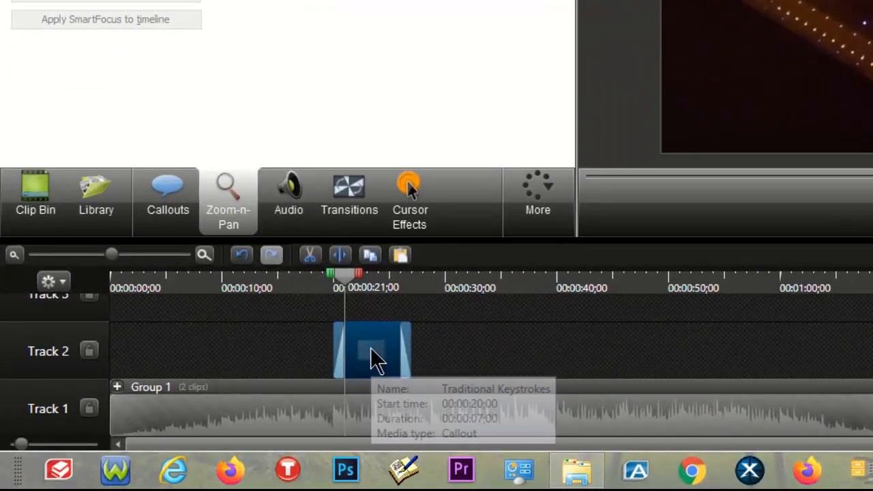
pyautogui.rightClick(232, 400)
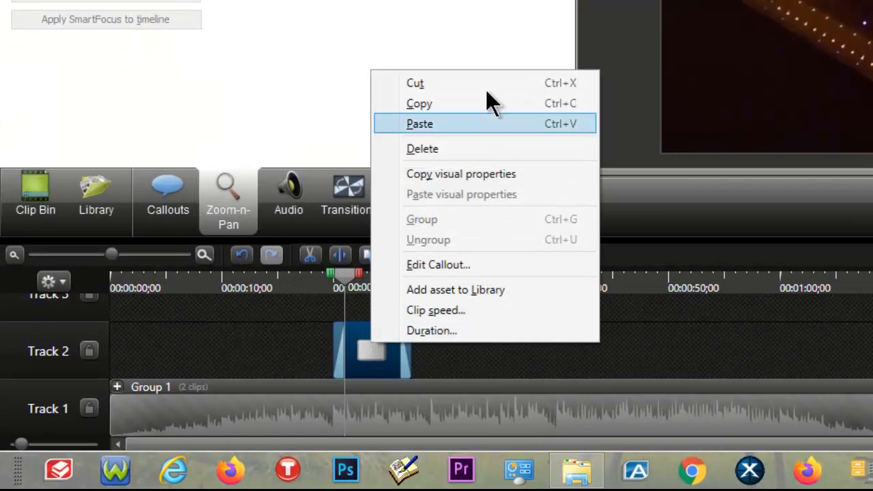
pyautogui.click(485, 149)
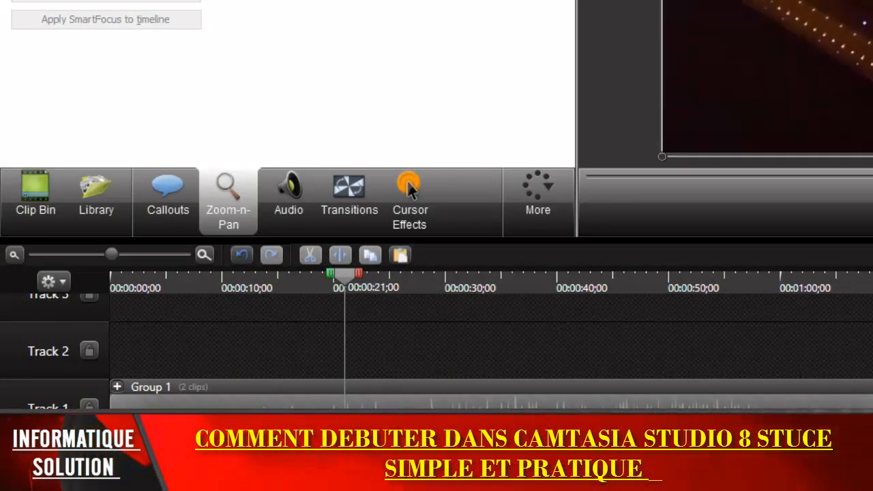
# Play the video up to 0:00:22;05 and zoom in to 277% on the buildings in the upper-left part of the frame
pyautogui.click(419, 398)
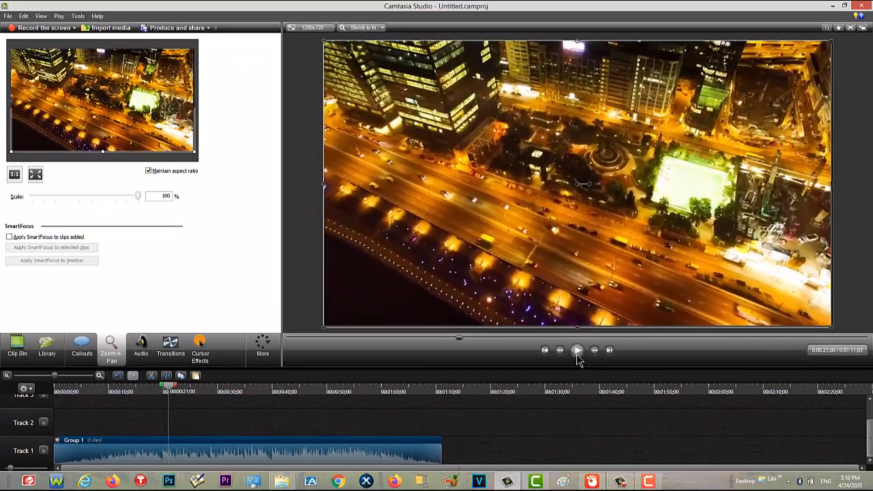
pyautogui.click(576, 351)
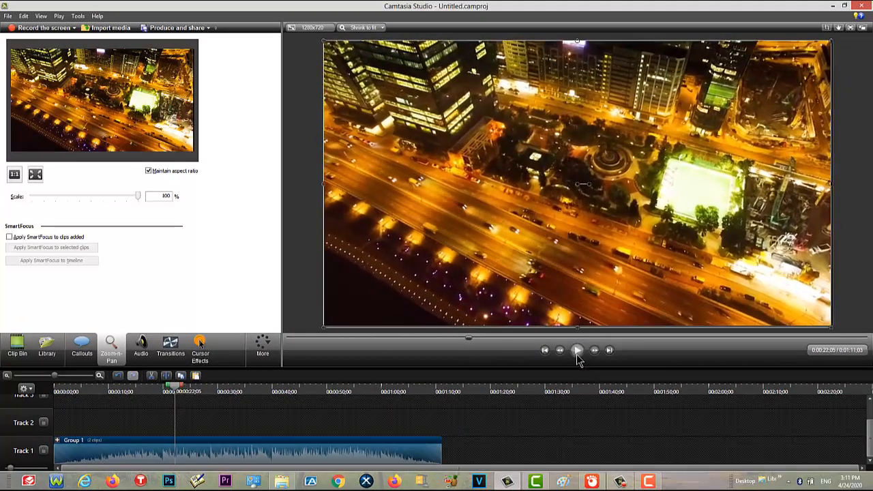
pyautogui.click(577, 351)
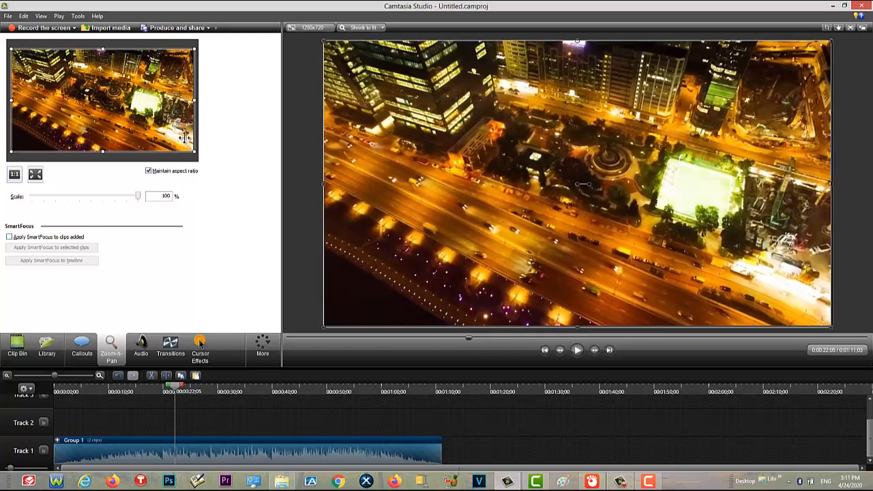
pyautogui.moveTo(195, 152); pyautogui.dragTo(47, 85)
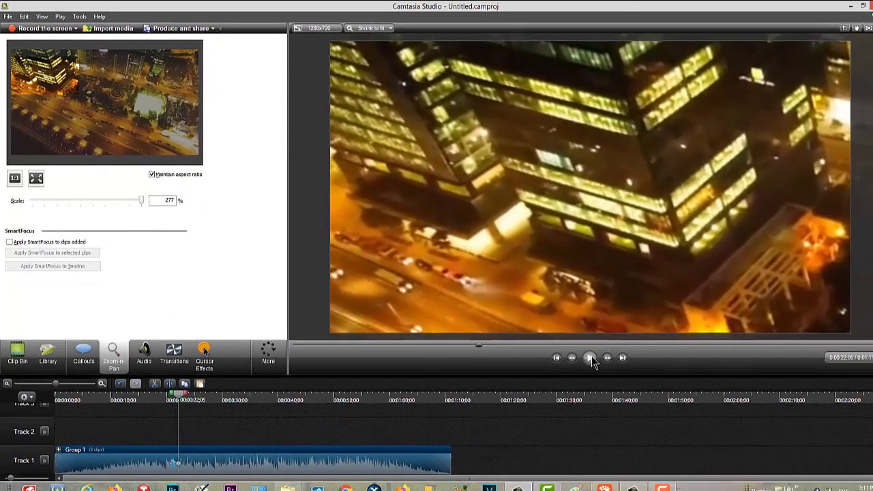
# Play the video up to 0:00:27;03 and move the zoom area from the buildings down to the lit road in the lower-left part of the frame
pyautogui.click(619, 375)
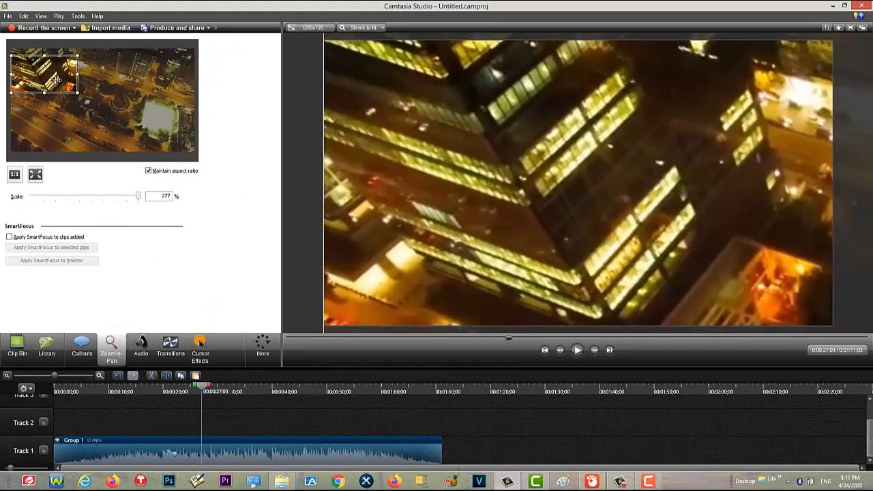
pyautogui.moveTo(44, 73); pyautogui.dragTo(48, 111)
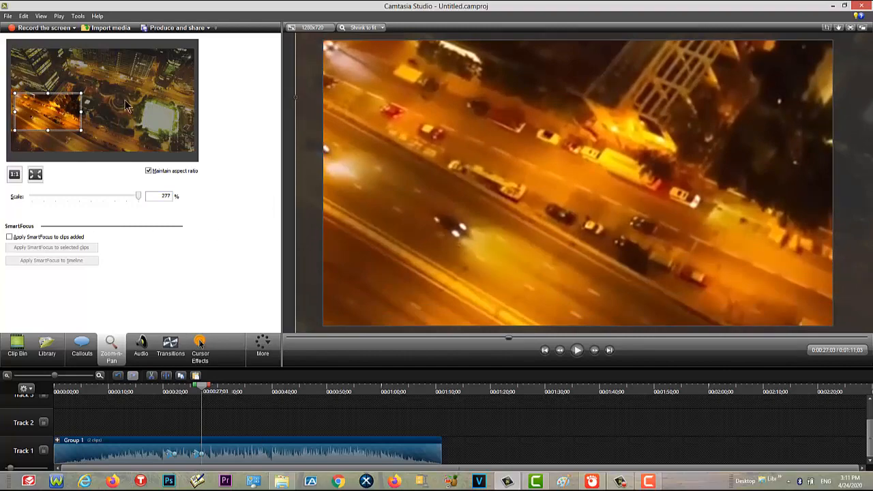
# Scale the zoom area to fit the whole video at 0:00:39;20 and play the result up to 0:00:40;13
pyautogui.click(208, 391)
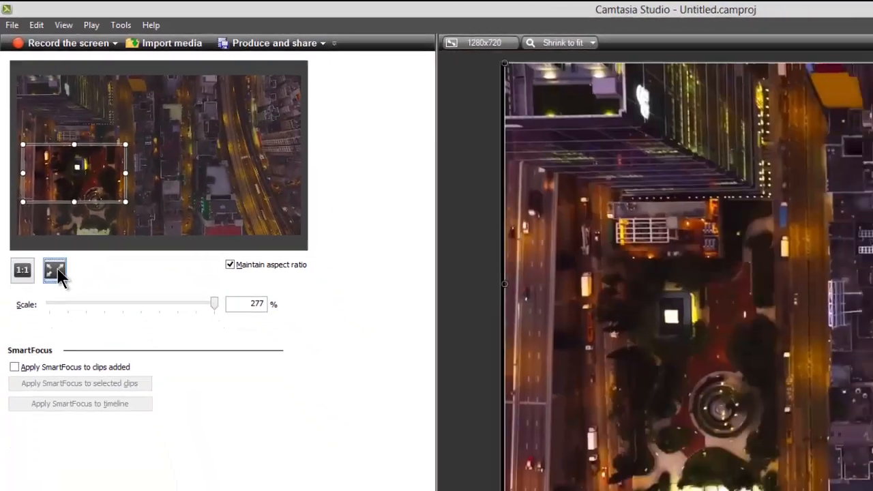
pyautogui.click(72, 356)
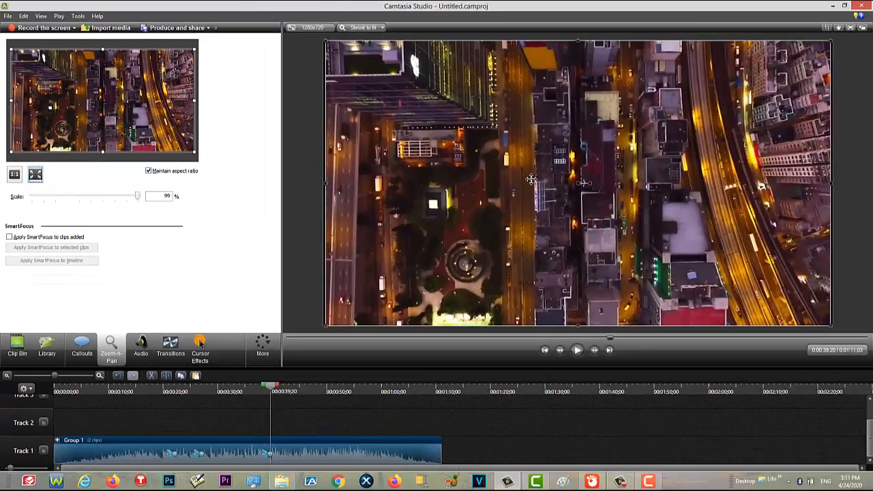
pyautogui.click(576, 351)
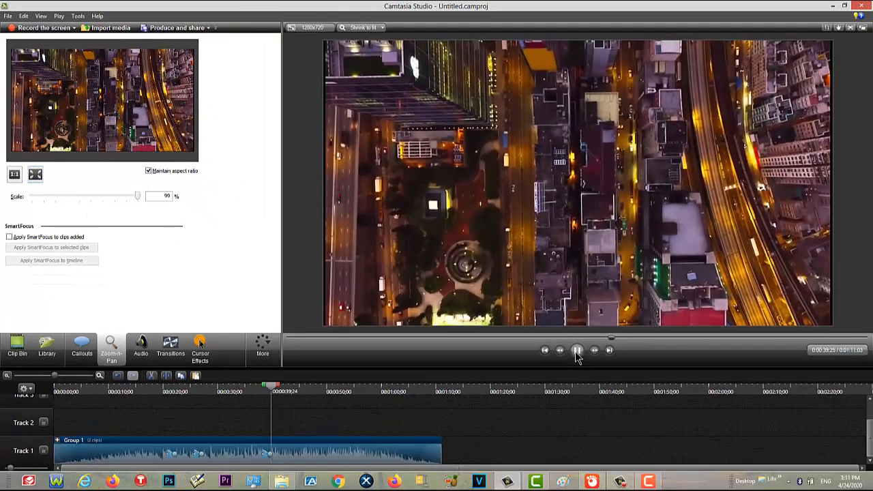
pyautogui.click(578, 351)
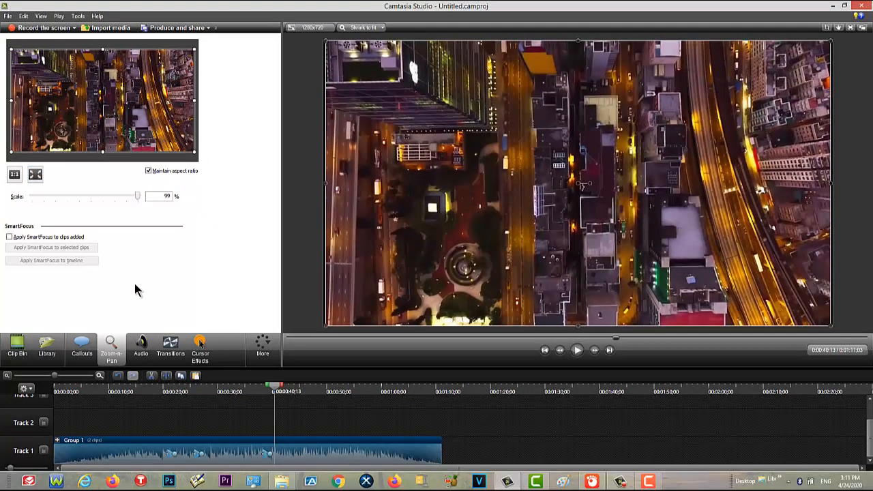
# Open the Audio tools and ungroup Group 1 on Track 1 into its separate audio and video clips
pyautogui.click(145, 341)
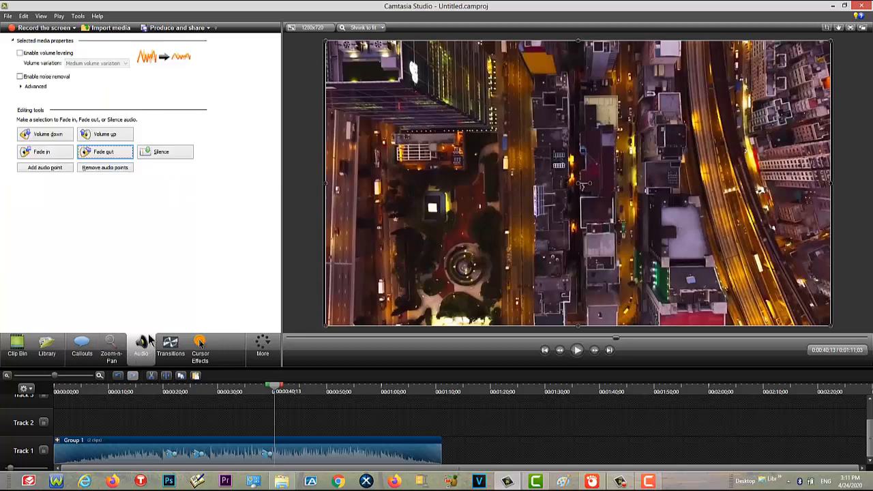
pyautogui.rightClick(299, 449)
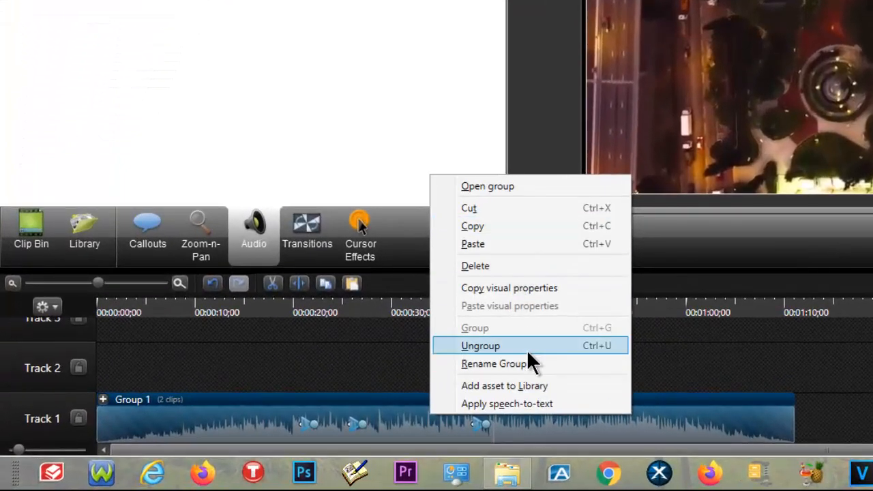
pyautogui.click(527, 346)
# Select both Amity - Full Song.mp3 and Séquence arrière plan.mp4, lower their volume one step and raise it again
pyautogui.click(473, 402)
pyautogui.keyDown('ctrl'); pyautogui.click(410, 368); pyautogui.keyUp('ctrl')
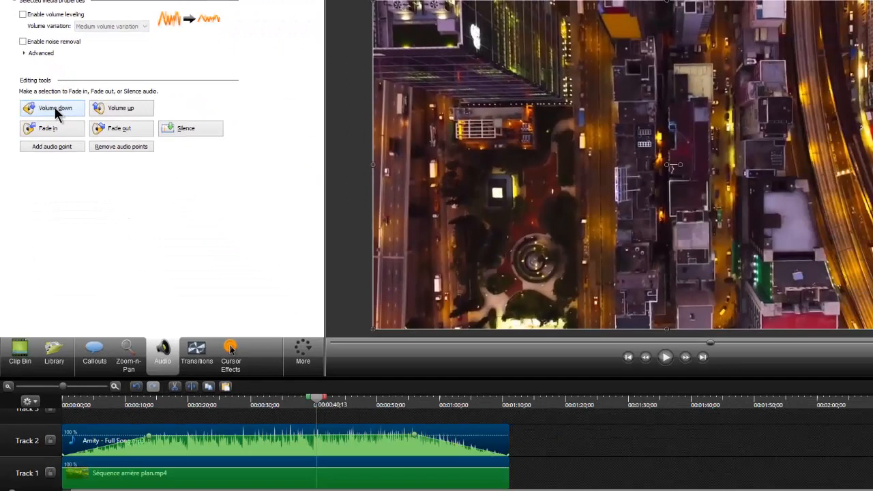
pyautogui.click(57, 113)
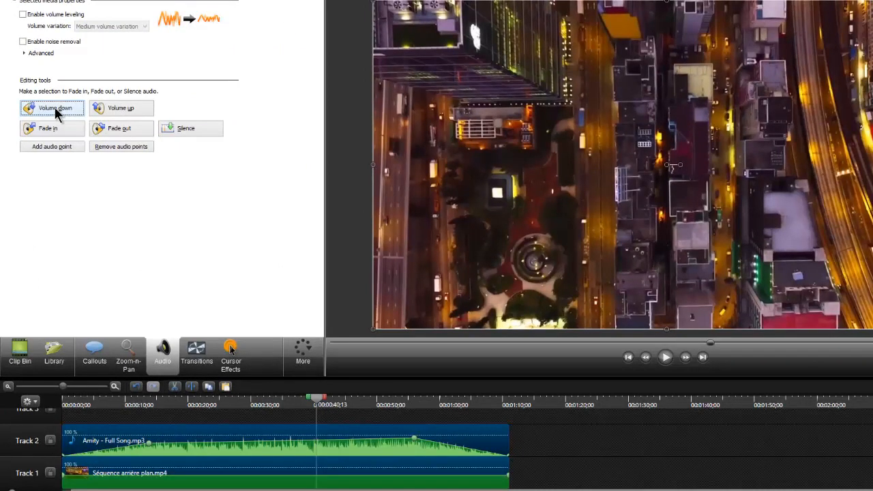
pyautogui.click(112, 110)
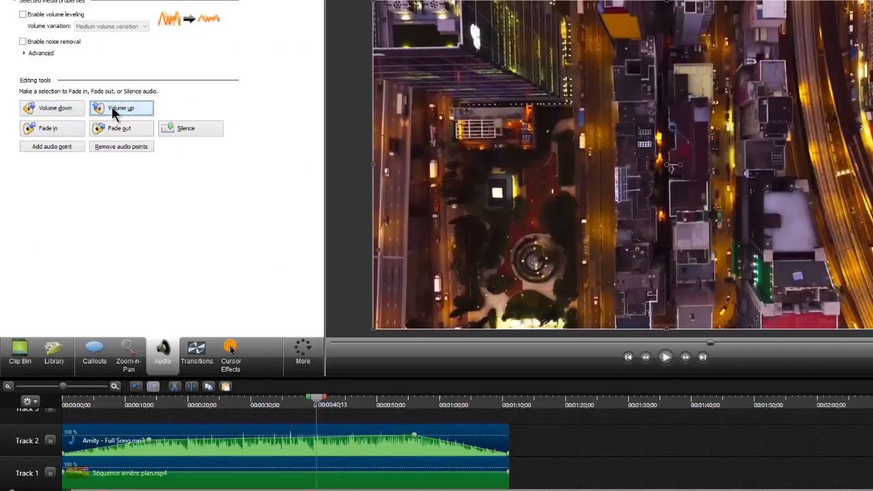
pyautogui.click(113, 110)
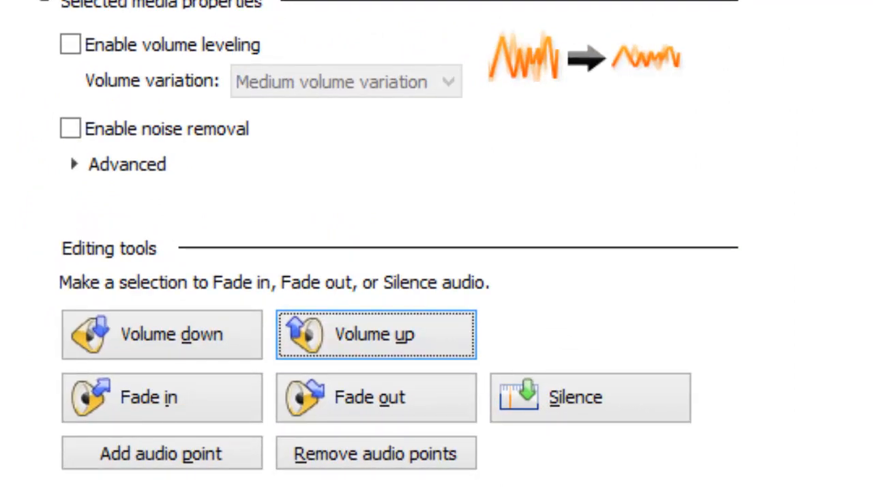
# Apply a fade-in to the selected clips and enable volume leveling with medium volume variation and noise removal
pyautogui.click(174, 408)
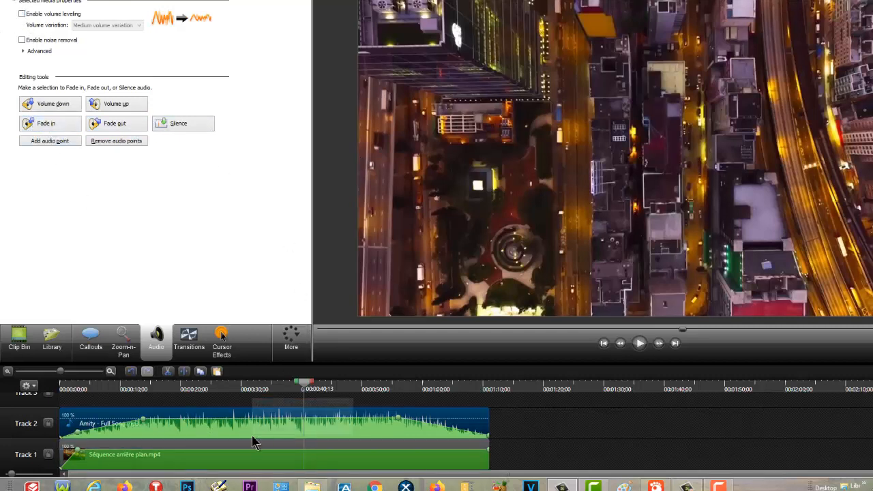
pyautogui.click(60, 450)
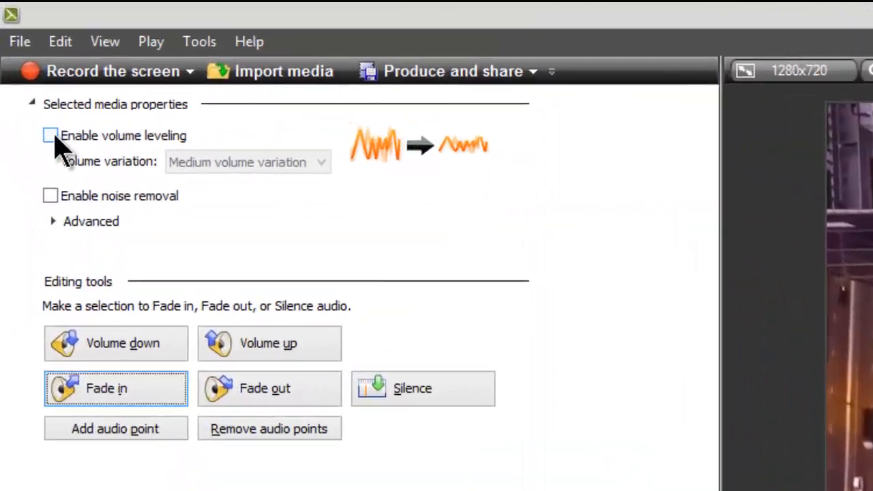
pyautogui.click(20, 53)
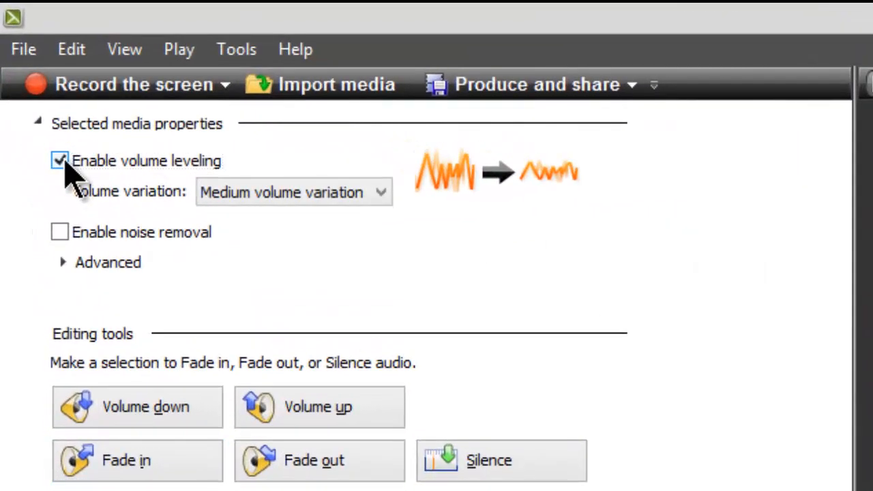
pyautogui.click(64, 236)
pyautogui.click(60, 231)
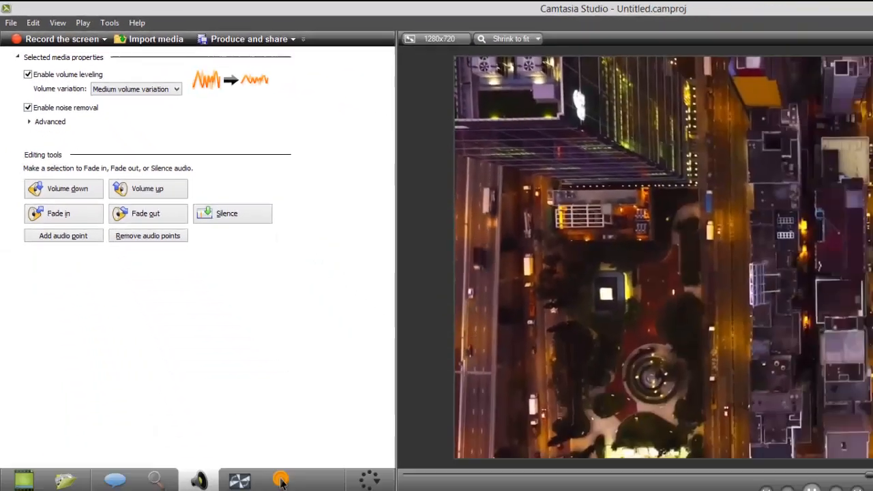
# Play the adjusted audio up to 0:00:43;20 and turn off noise removal
pyautogui.click(577, 350)
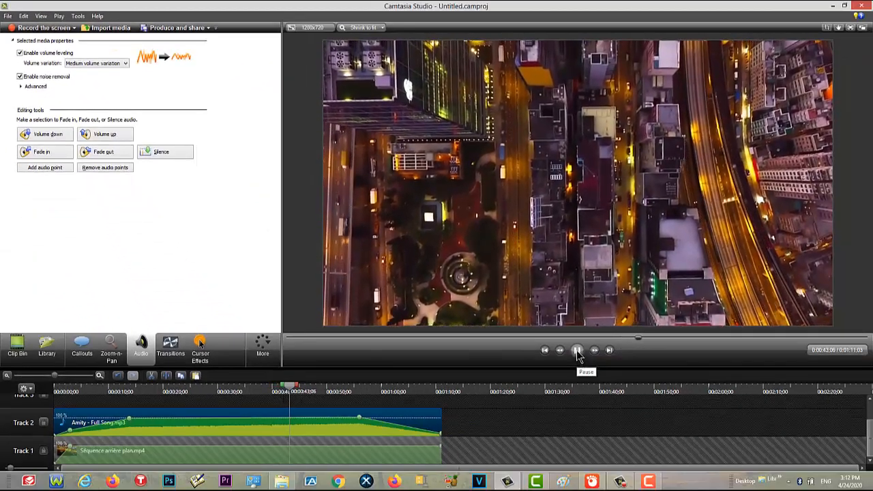
pyautogui.click(577, 350)
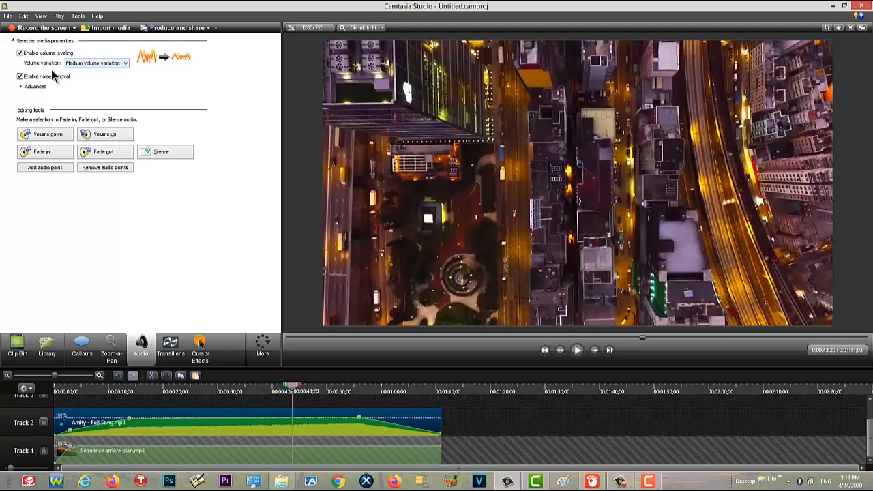
pyautogui.click(20, 77)
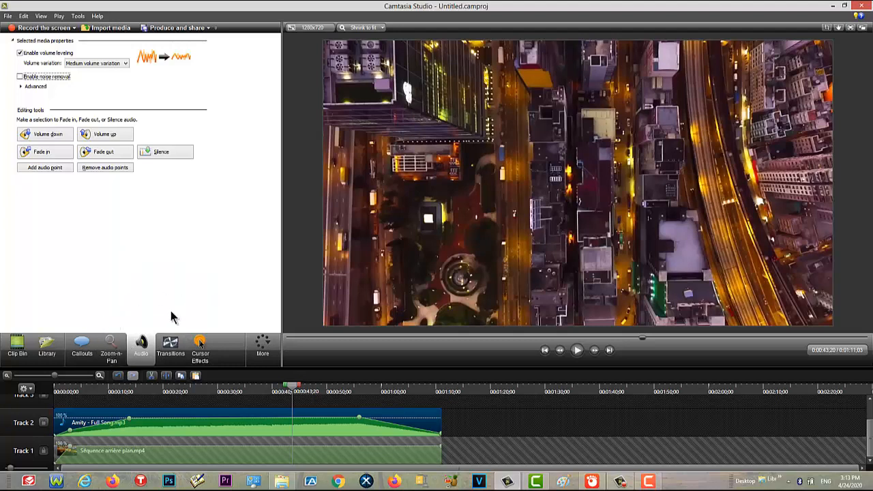
# Preview the Flip, Dissolve, Checkerboard and Radial wipe transitions
pyautogui.click(171, 347)
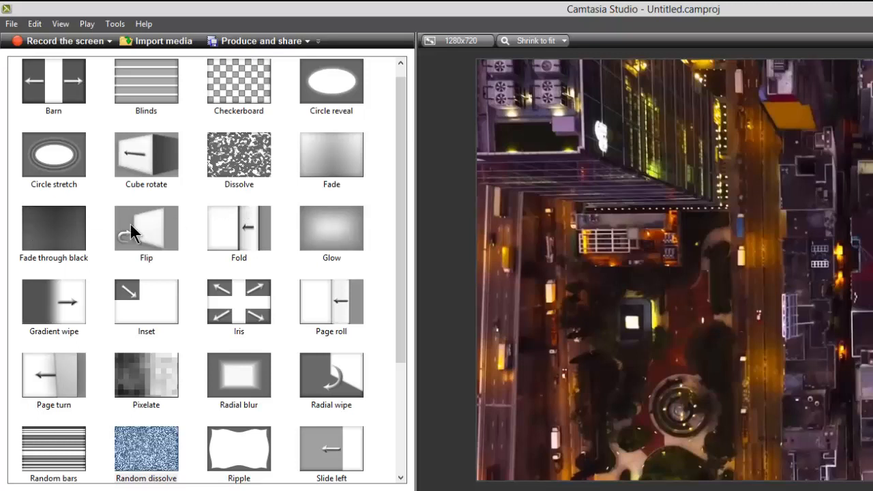
pyautogui.click(151, 230)
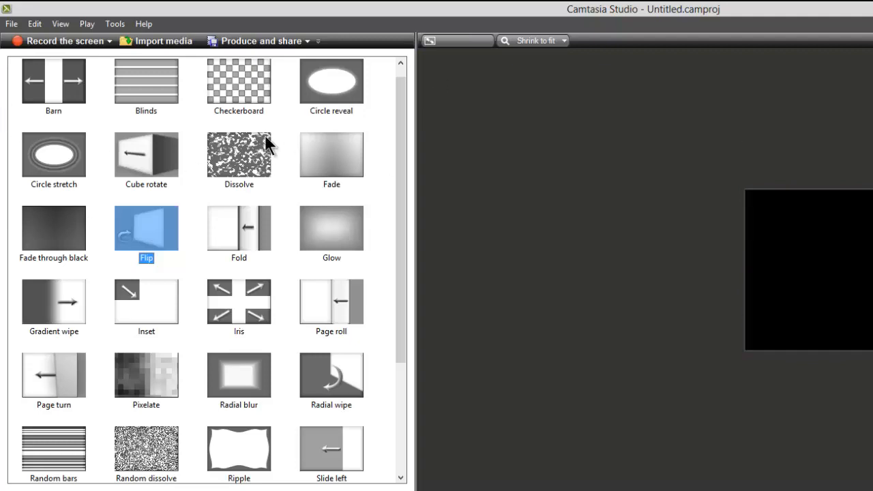
pyautogui.click(253, 154)
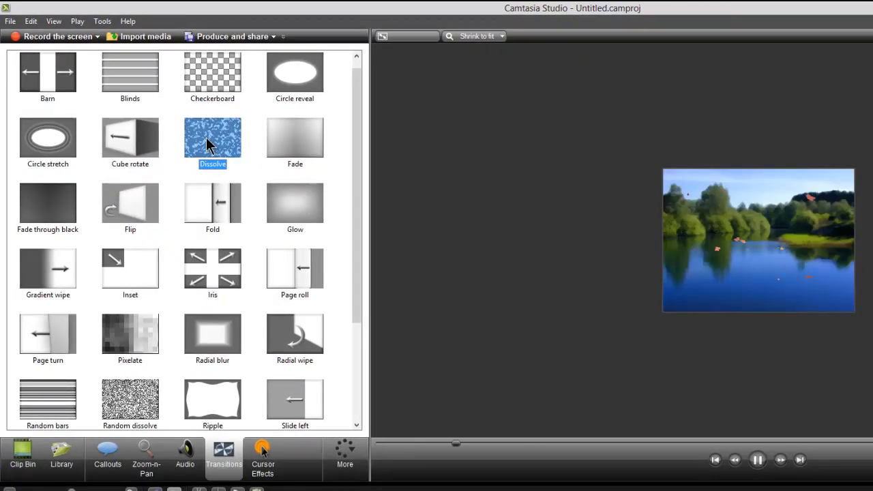
pyautogui.click(225, 75)
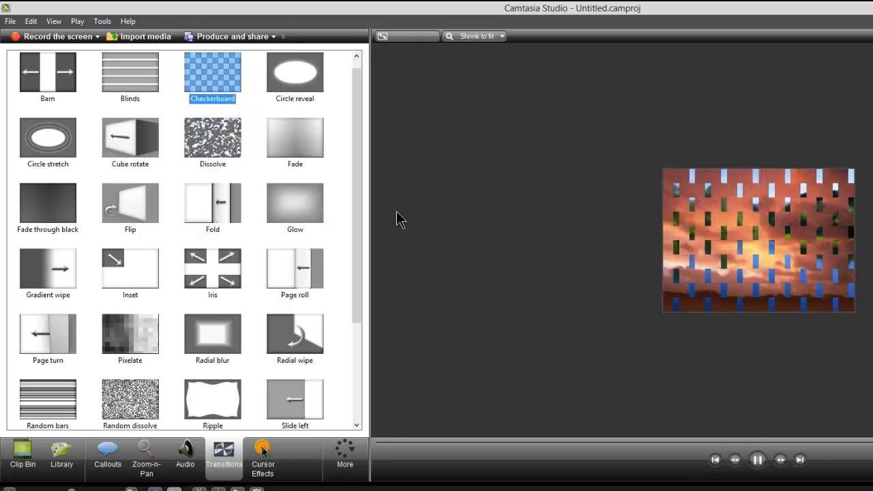
pyautogui.click(306, 334)
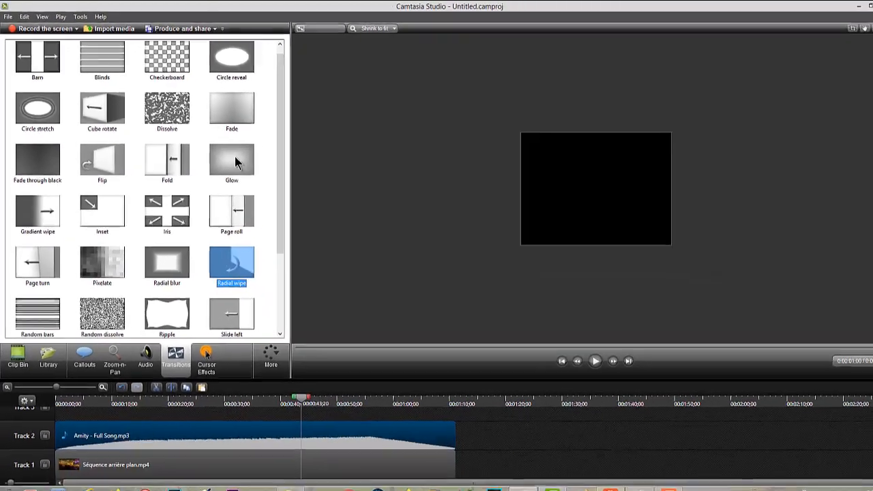
# Add a Glow transition to the end of Séquence arrière plan.mp4, previewing from 0:01:10;03, and an Inset transition to the clip's start
pyautogui.moveTo(295, 204); pyautogui.dragTo(266, 268)
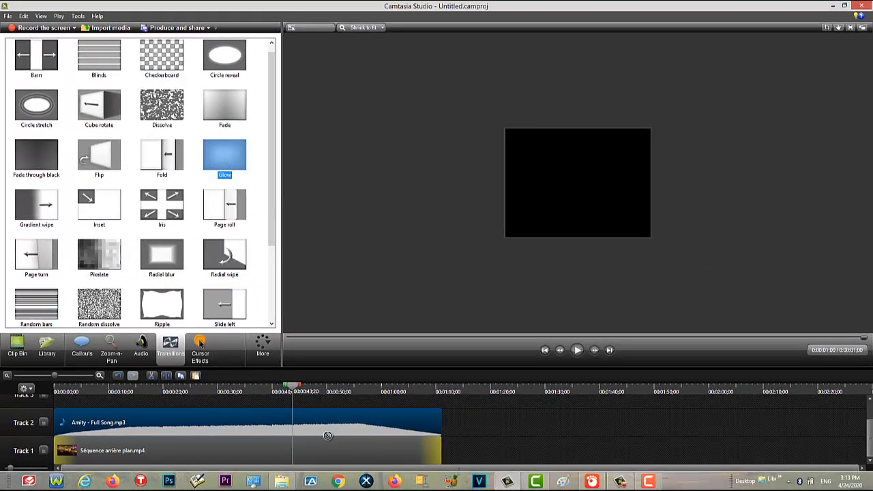
pyautogui.moveTo(327, 435); pyautogui.dragTo(432, 456)
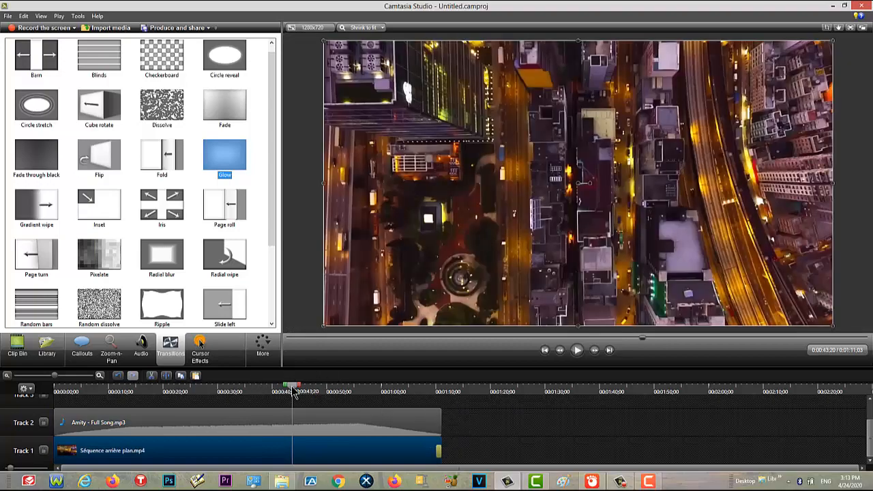
pyautogui.moveTo(295, 393); pyautogui.dragTo(433, 423)
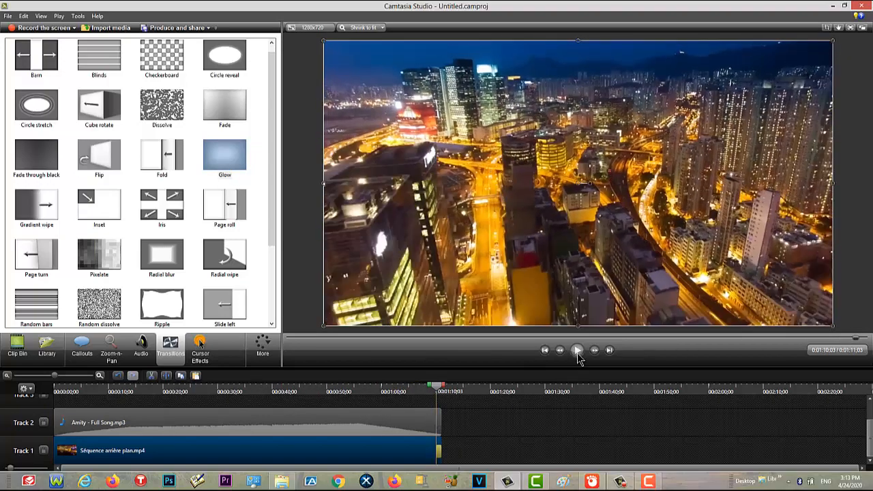
pyautogui.click(577, 350)
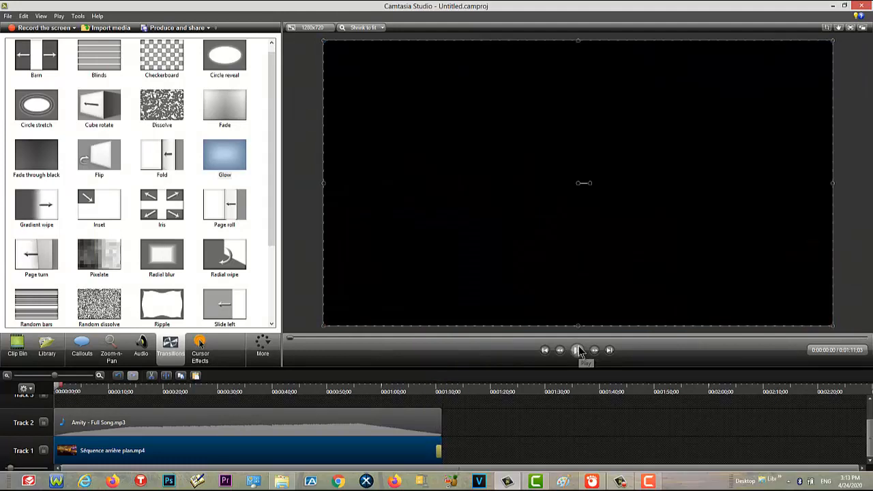
pyautogui.click(577, 350)
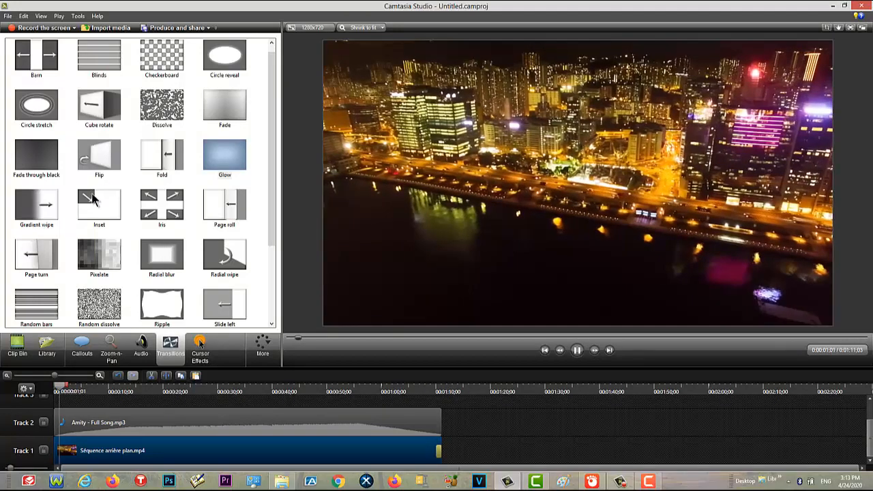
pyautogui.moveTo(99, 204); pyautogui.dragTo(72, 450)
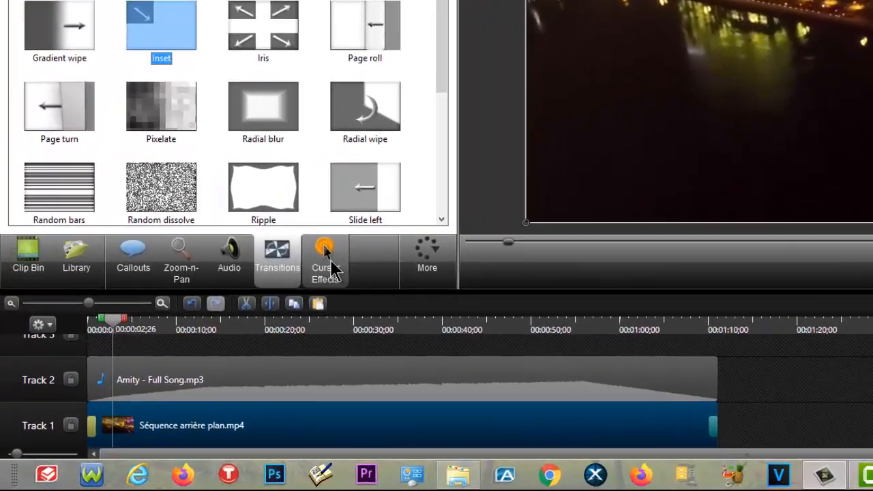
# Open the Cursor Effects settings and widen the editing pane so that all the additional tools fit
pyautogui.click(203, 350)
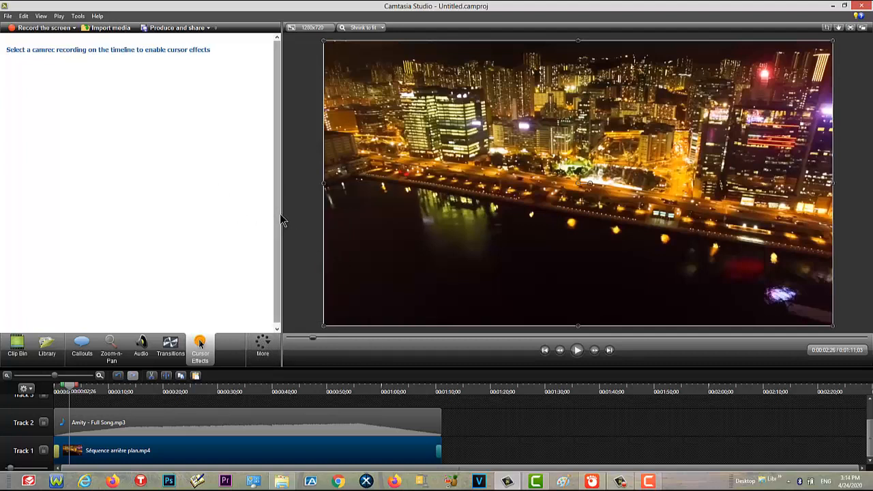
pyautogui.moveTo(283, 222); pyautogui.dragTo(447, 235)
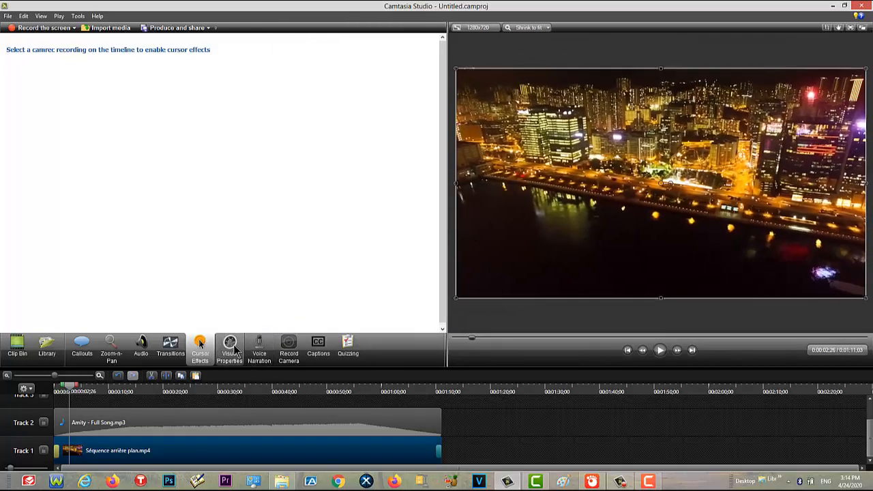
# Enable the Remove a color visual effect for Séquence arrière plan.mp4 and set its tolerance to 0
pyautogui.click(234, 349)
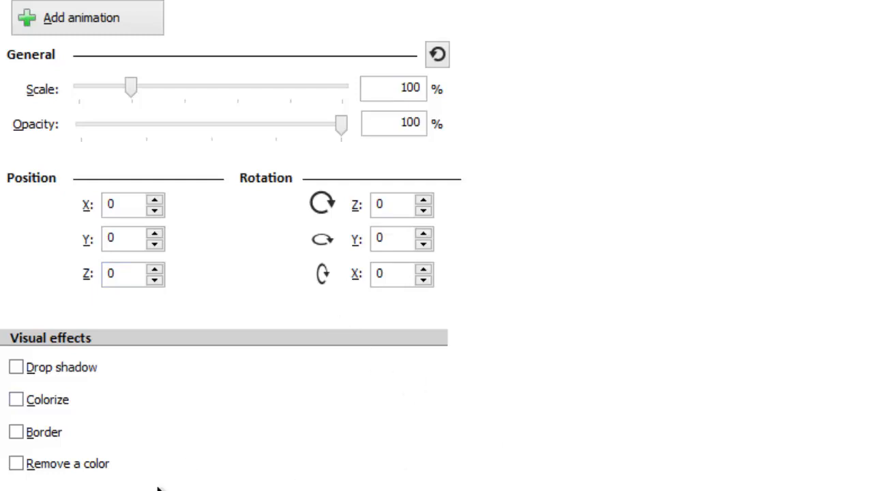
pyautogui.click(17, 465)
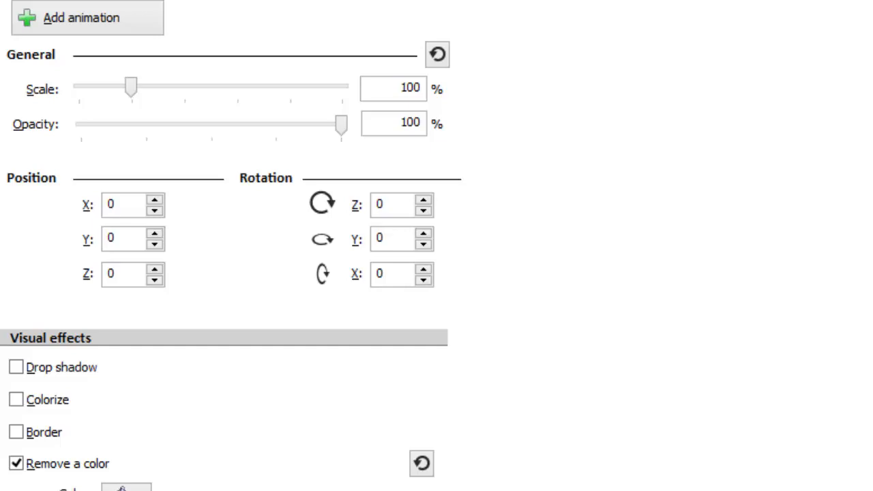
pyautogui.moveTo(212, 409); pyautogui.dragTo(39, 343)
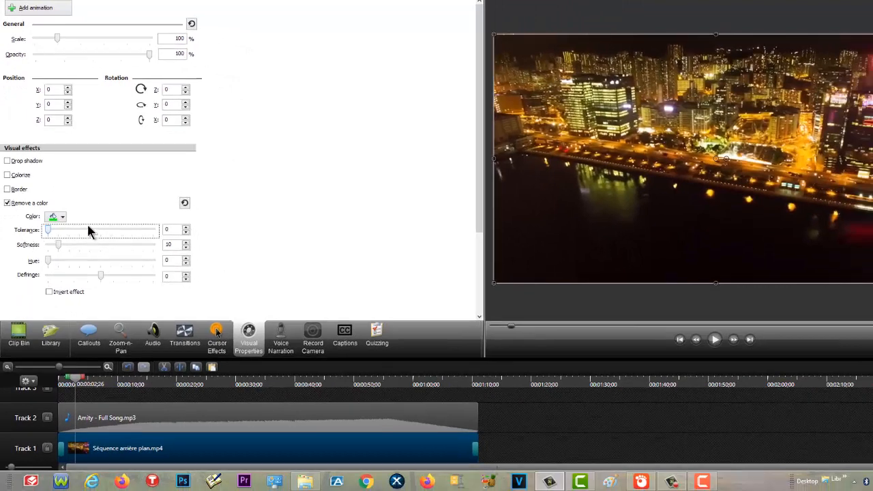
# Set the Remove a color effect's tolerance to 16, softness to 32 and defringe to 35
pyautogui.moveTo(49, 232); pyautogui.dragTo(126, 254)
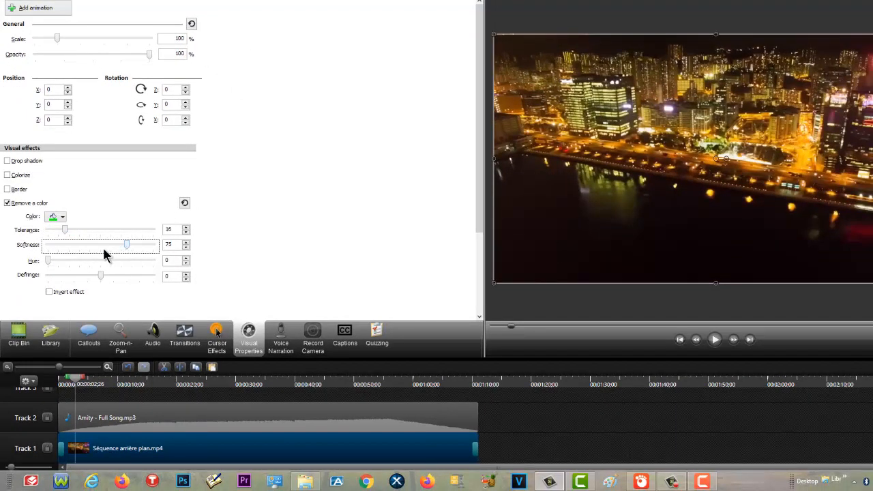
pyautogui.click(46, 262)
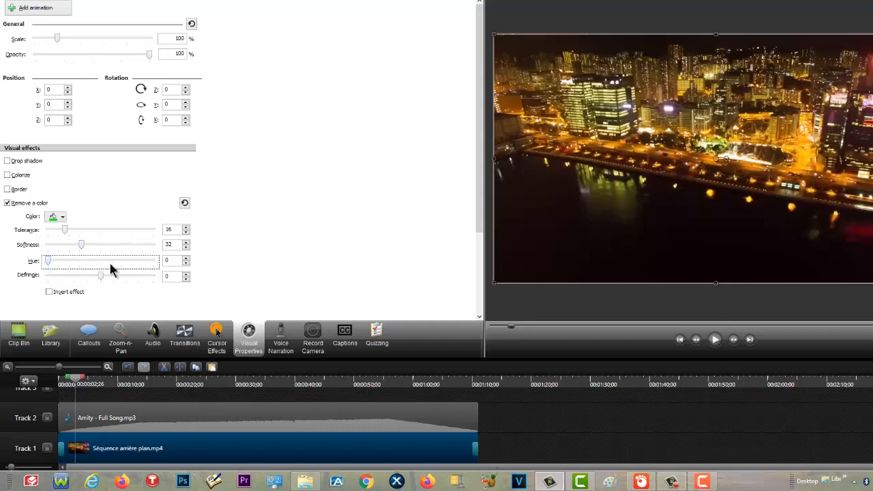
pyautogui.moveTo(98, 276); pyautogui.dragTo(109, 281)
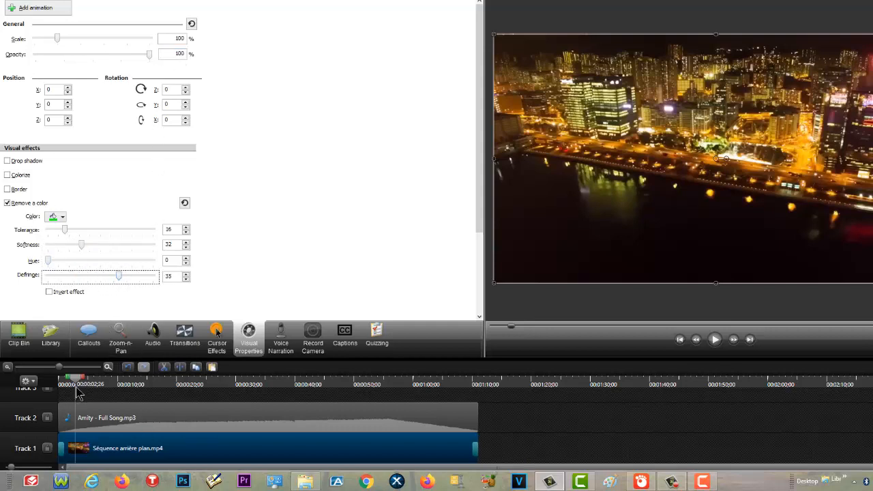
# Move the playhead to 0:00:41;29 and sample white (R 255, G 255, B 255) as the color to remove
pyautogui.moveTo(77, 393); pyautogui.dragTo(305, 414)
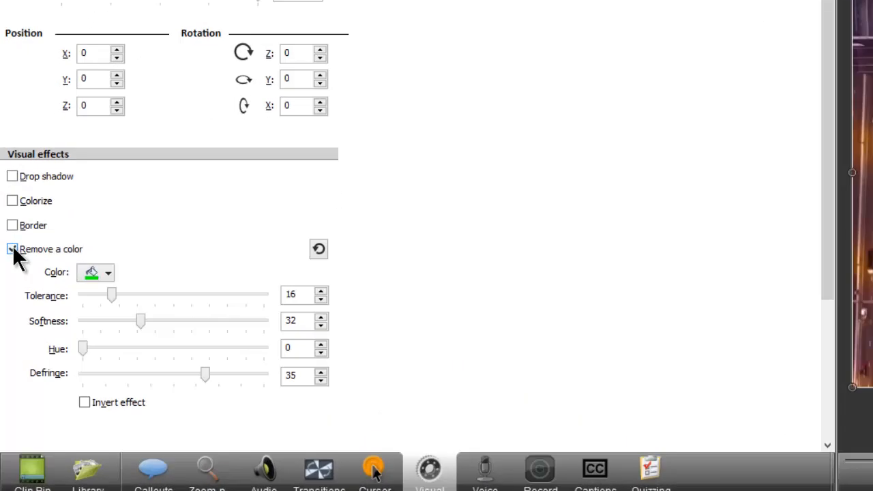
pyautogui.click(101, 276)
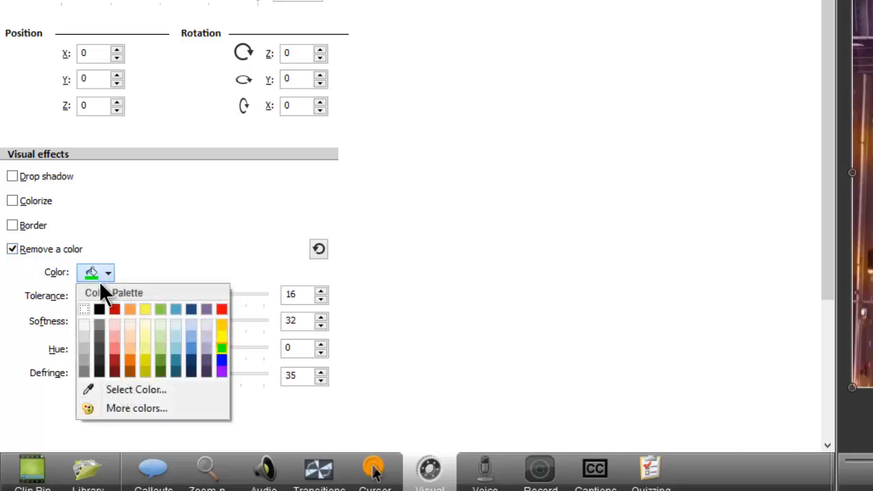
pyautogui.click(169, 389)
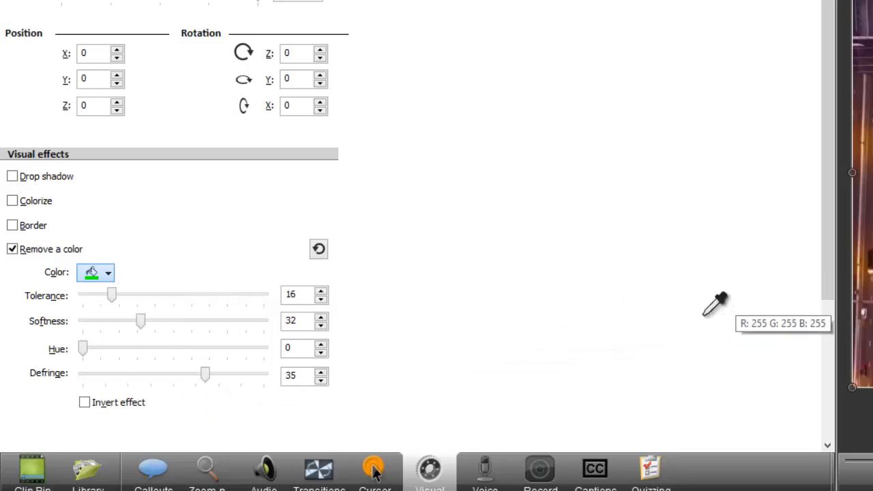
pyautogui.click(526, 314)
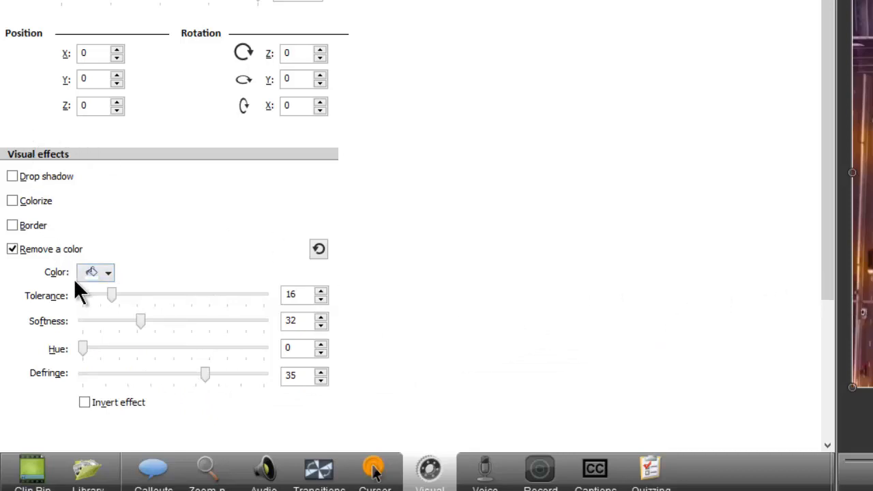
# Enable the Border and Colorize visual effects for the video clip, and switch Drop shadow on and off again
pyautogui.click(13, 226)
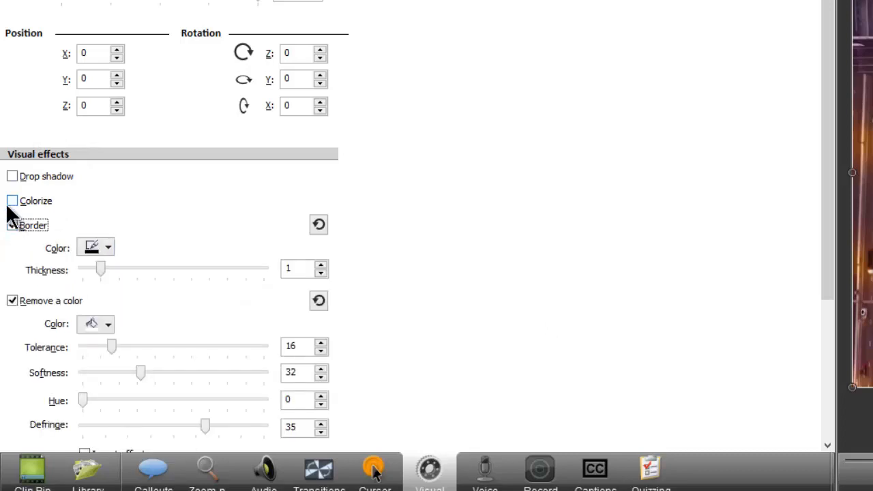
pyautogui.click(12, 201)
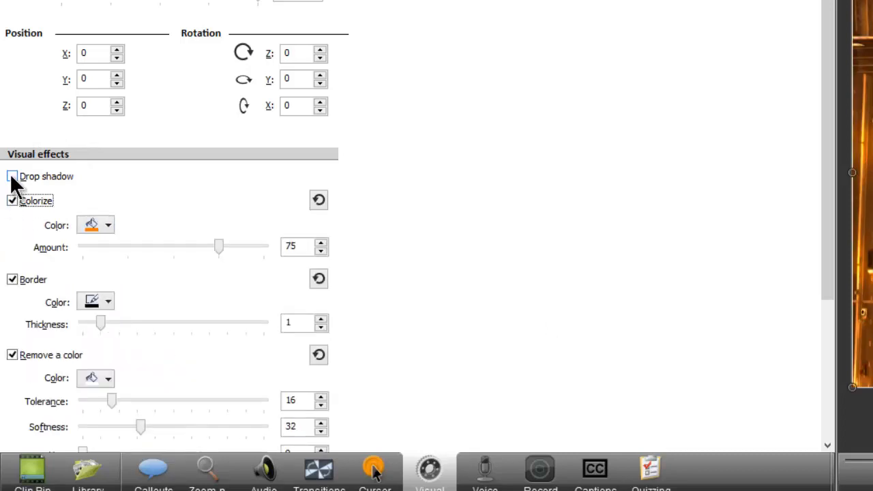
pyautogui.click(11, 178)
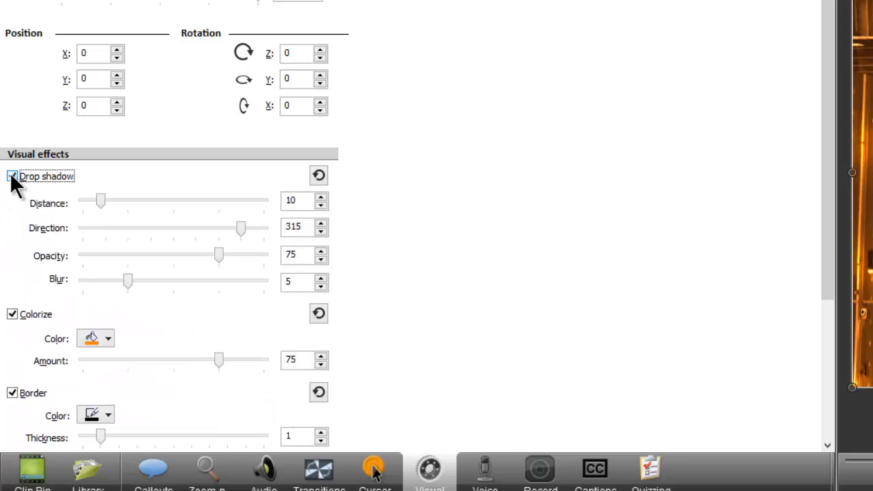
pyautogui.click(12, 178)
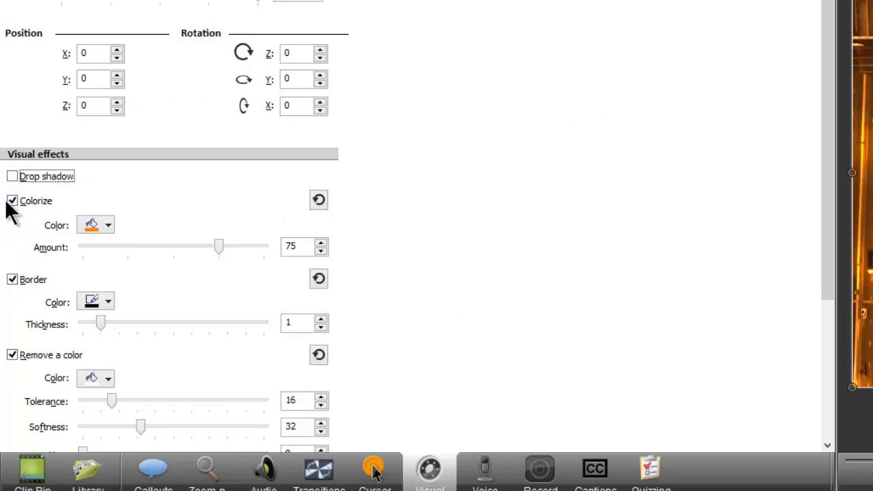
# Record a voice narration from 0:00:41;29 and save it as a wave sound file named GG
pyautogui.click(485, 468)
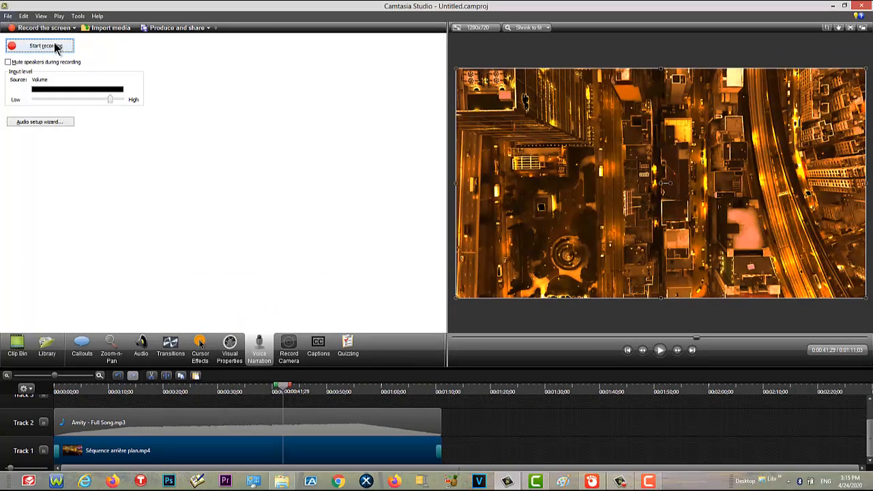
pyautogui.click(56, 50)
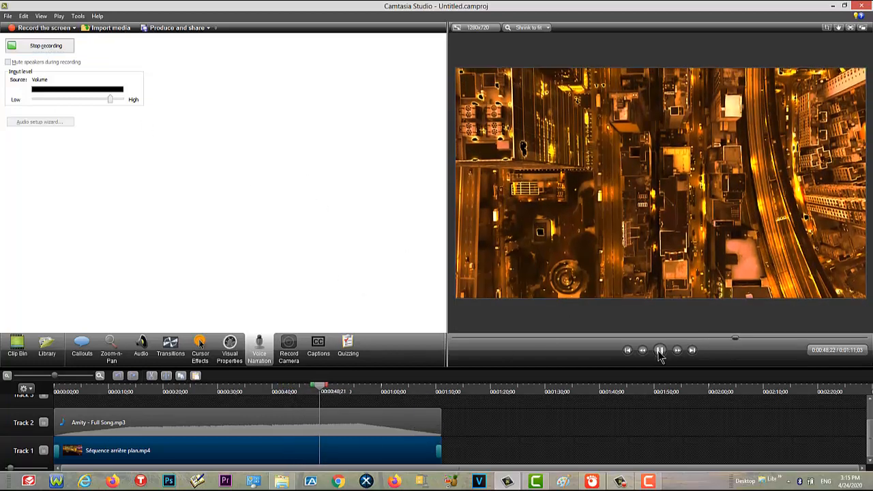
pyautogui.click(40, 45)
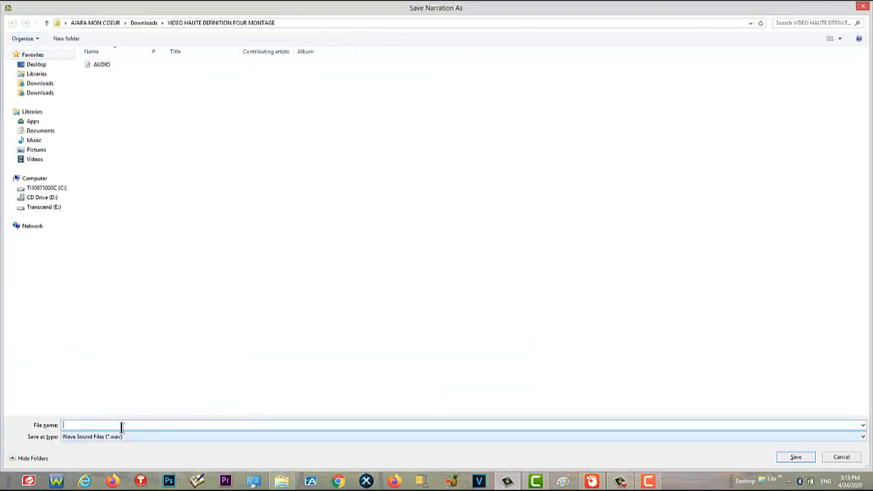
pyautogui.write('GG')
pyautogui.click(796, 457)
# Record a second voice narration from 0:01:15;27, past the end of the video clip, and save it as FG
pyautogui.moveTo(306, 416); pyautogui.dragTo(437, 462)
pyautogui.moveTo(328, 397); pyautogui.dragTo(462, 397)
pyautogui.click(659, 352)
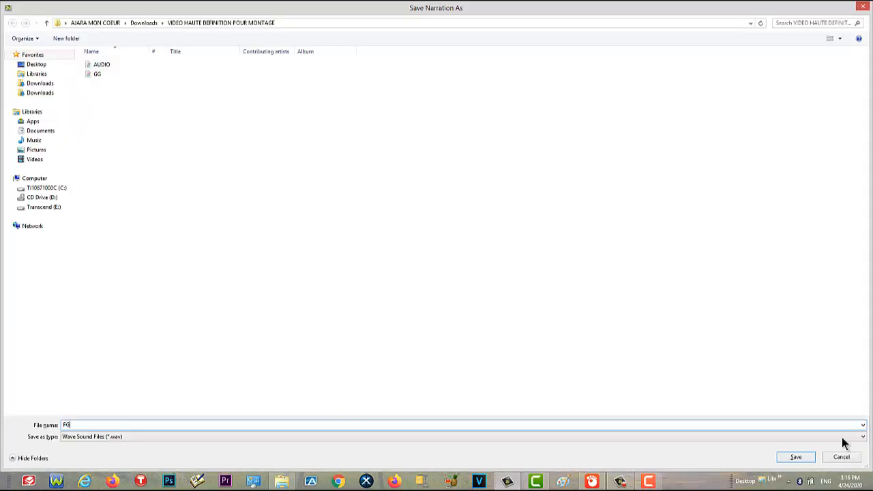
pyautogui.click(795, 456)
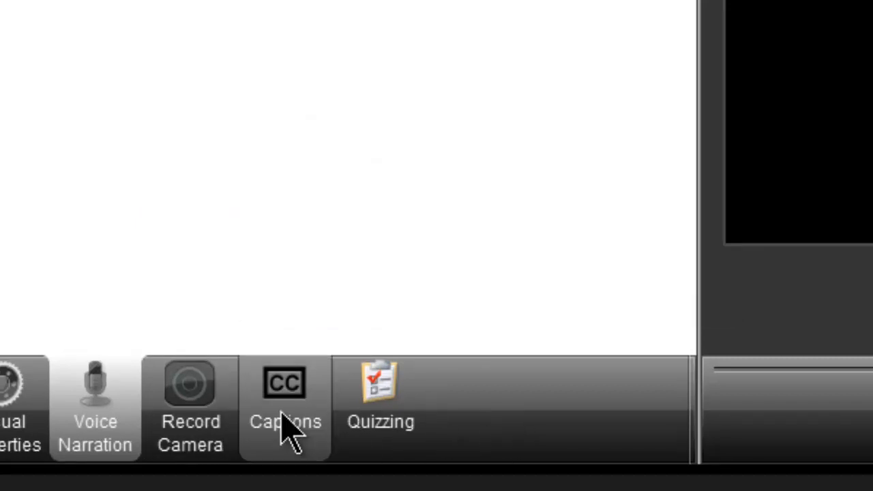
# Open the Captions tool and switch to the Quizzing tool
pyautogui.moveTo(302, 429)
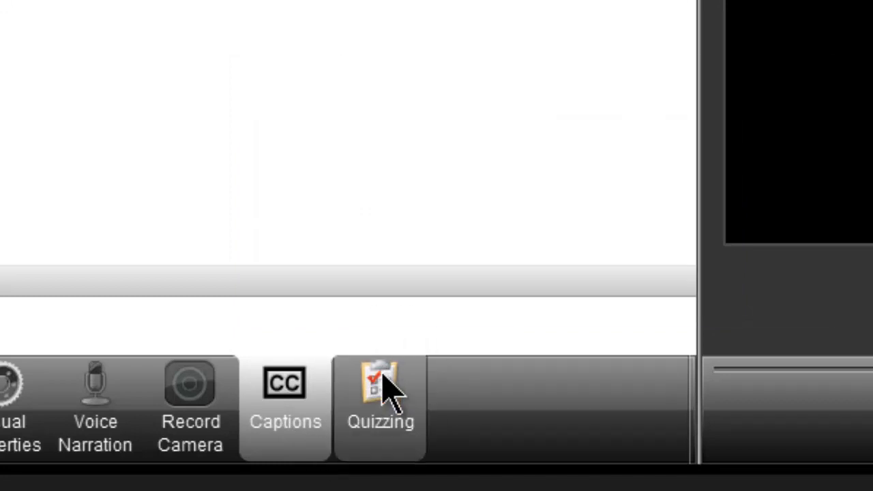
pyautogui.click(384, 403)
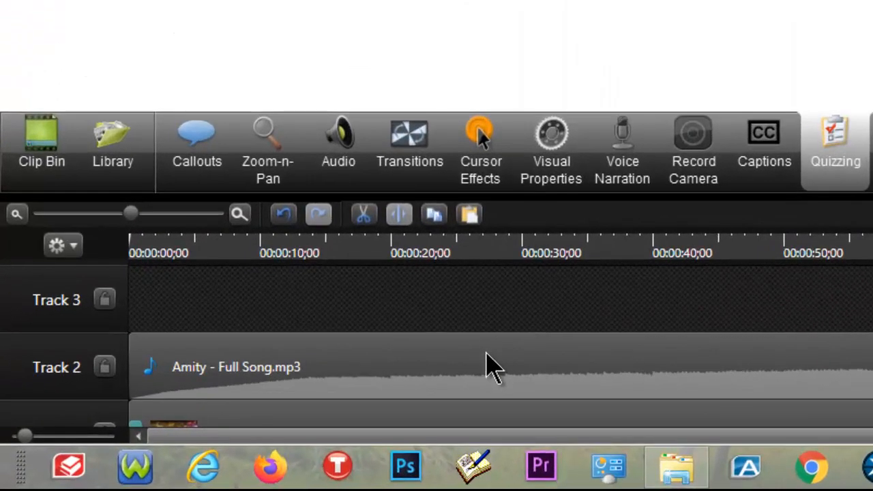
# Magnify the timeline scale to inspect the end of the tracks, and shrink it until all clips fit
pyautogui.moveTo(479, 373)
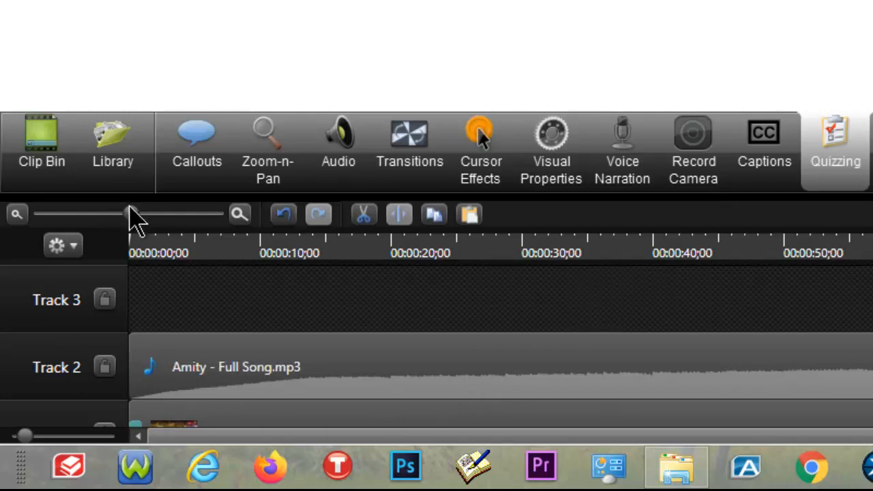
pyautogui.moveTo(129, 216); pyautogui.dragTo(180, 228)
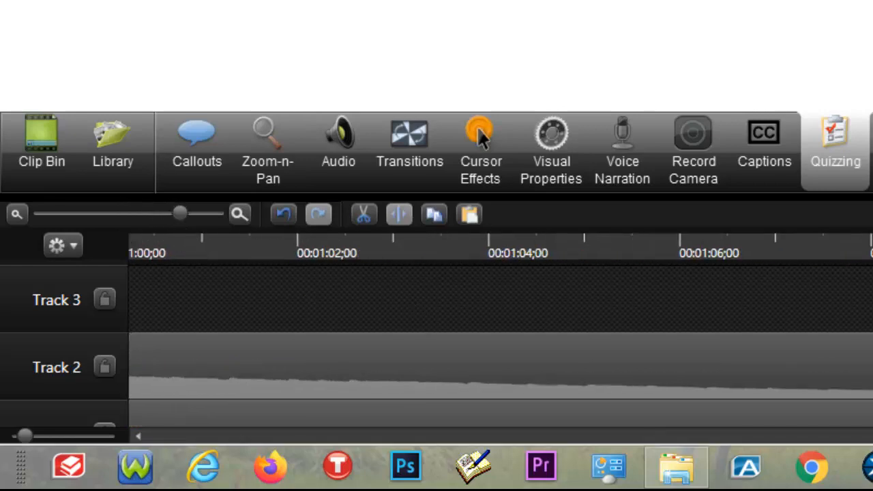
pyautogui.scroll(-2, 436, 344)
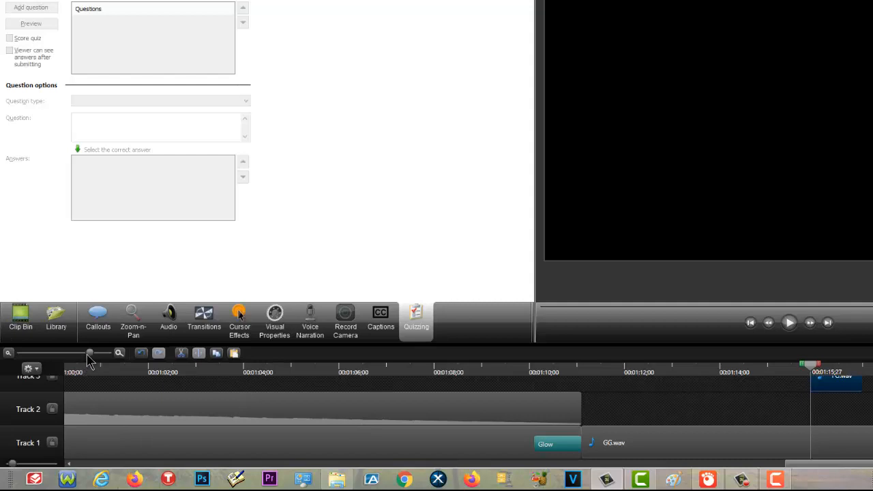
pyautogui.moveTo(82, 356); pyautogui.dragTo(59, 355)
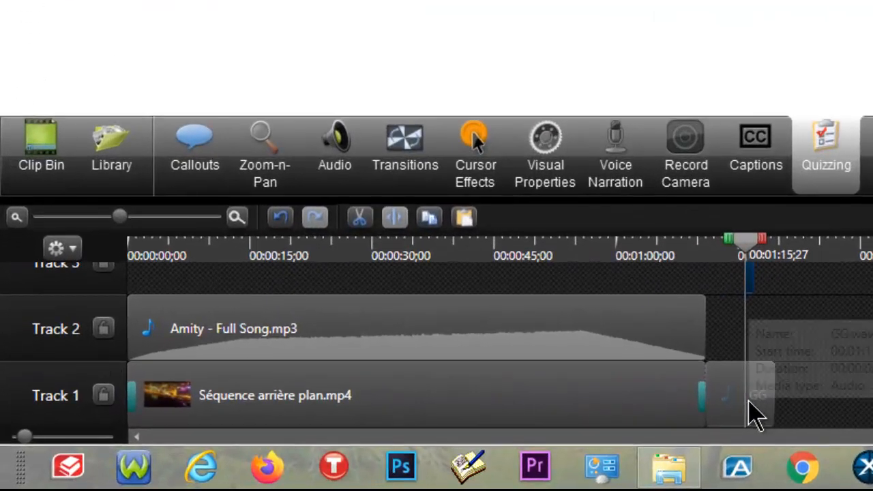
# Delete the GG.wav narration from Track 1 and undo the deletion
pyautogui.click(377, 445)
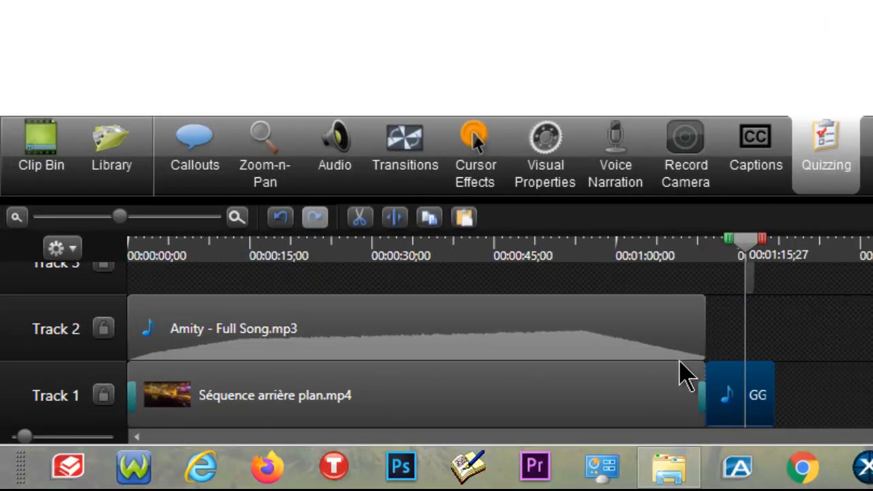
pyautogui.rightClick(758, 399)
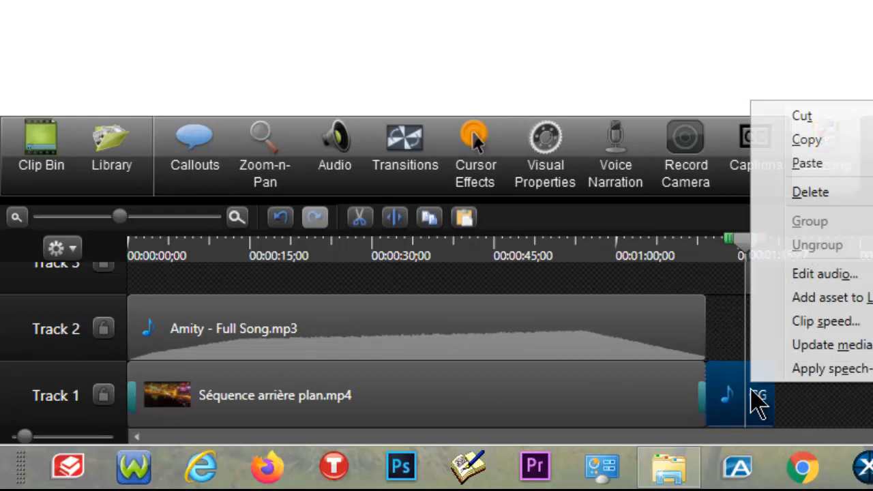
pyautogui.click(856, 197)
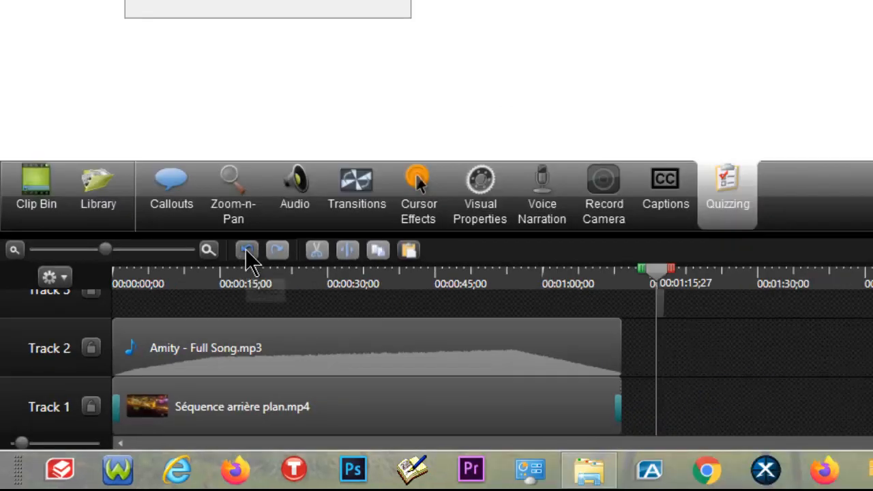
pyautogui.click(280, 217)
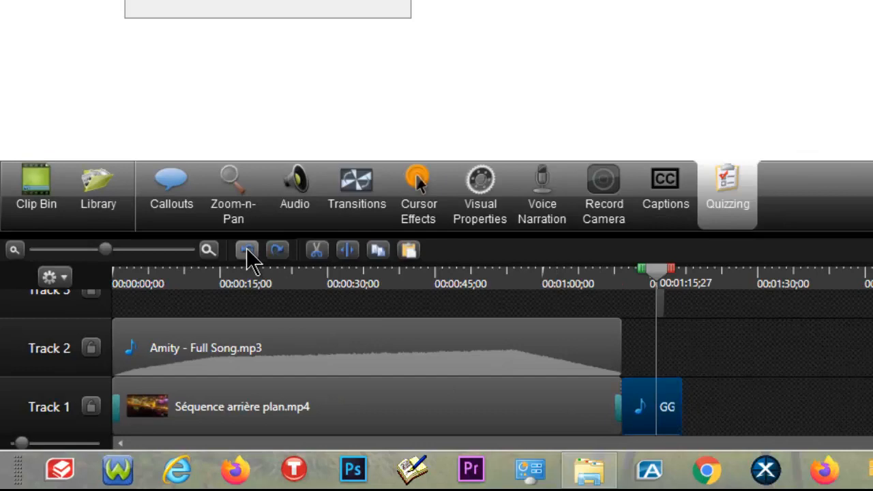
# Redo and undo the deletion of the GG.wav narration, and cut the clip from Track 1
pyautogui.click(285, 250)
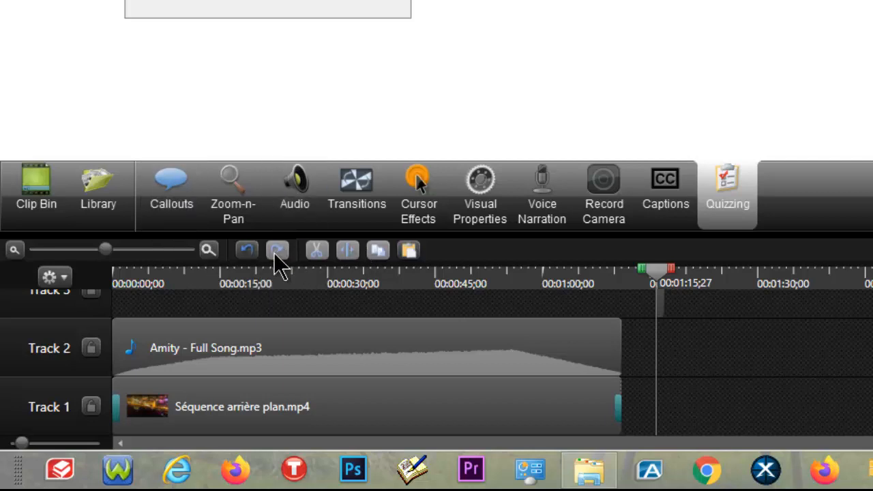
pyautogui.click(271, 251)
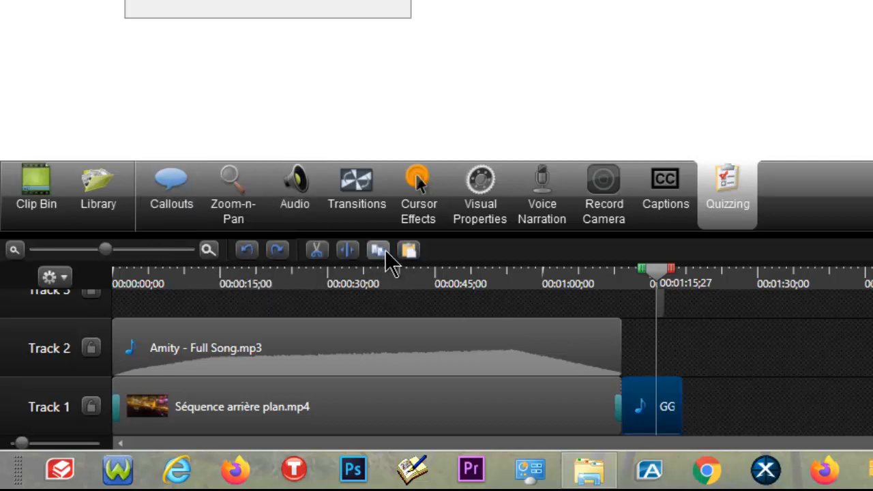
pyautogui.click(315, 252)
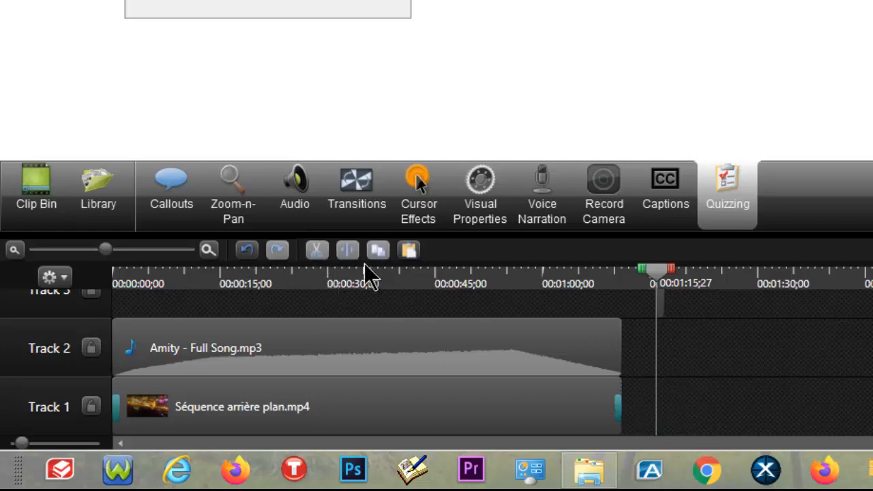
# Split Amity - Full Song.mp3 on Track 2 at 0:01:06;27 and select the short end piece
pyautogui.click(604, 347)
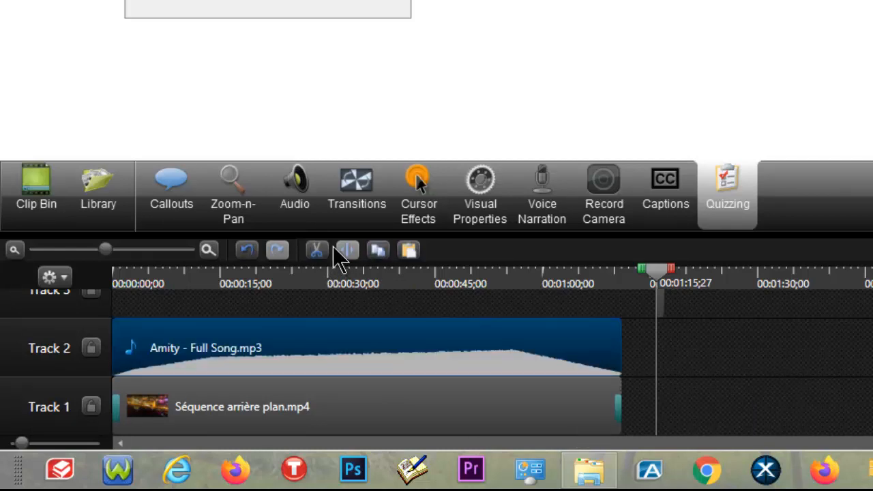
pyautogui.moveTo(660, 287); pyautogui.dragTo(592, 290)
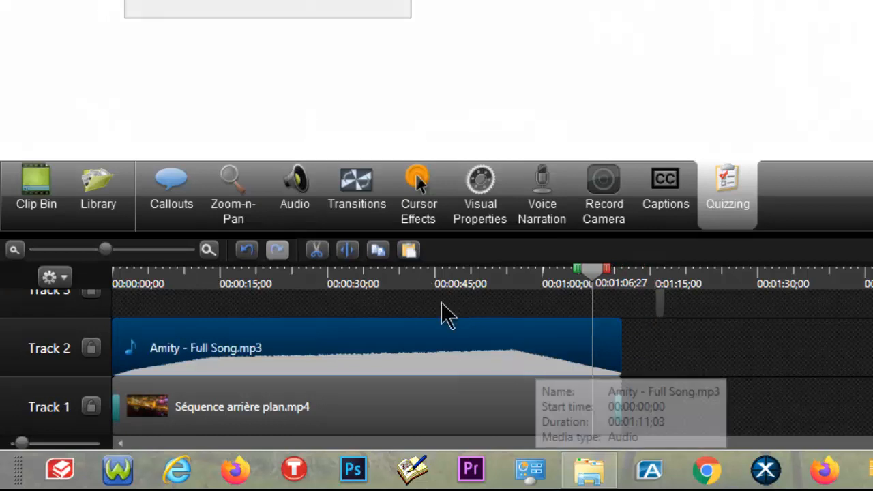
pyautogui.click(349, 252)
pyautogui.click(604, 349)
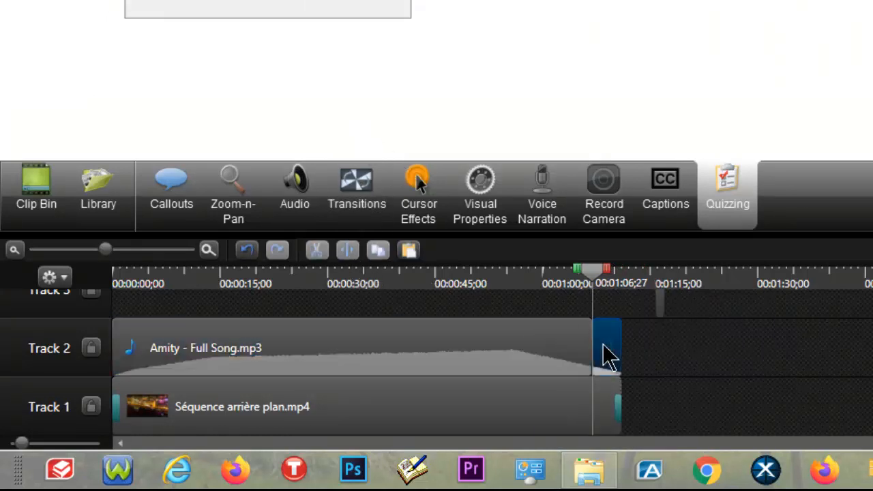
pyautogui.moveTo(609, 354); pyautogui.dragTo(571, 357)
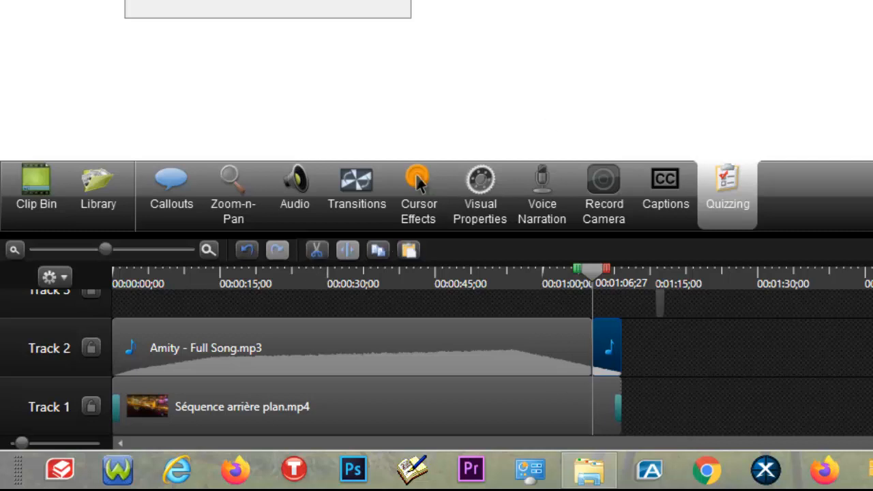
# Add Sledge Hammer - Full Length.mp3 to the timeline at the playhead and move it to the start of Track 4
pyautogui.click(35, 199)
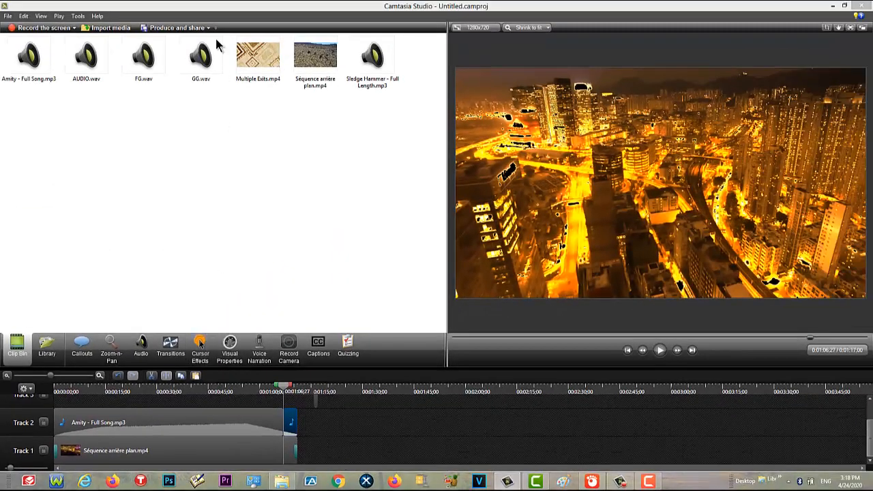
pyautogui.rightClick(381, 55)
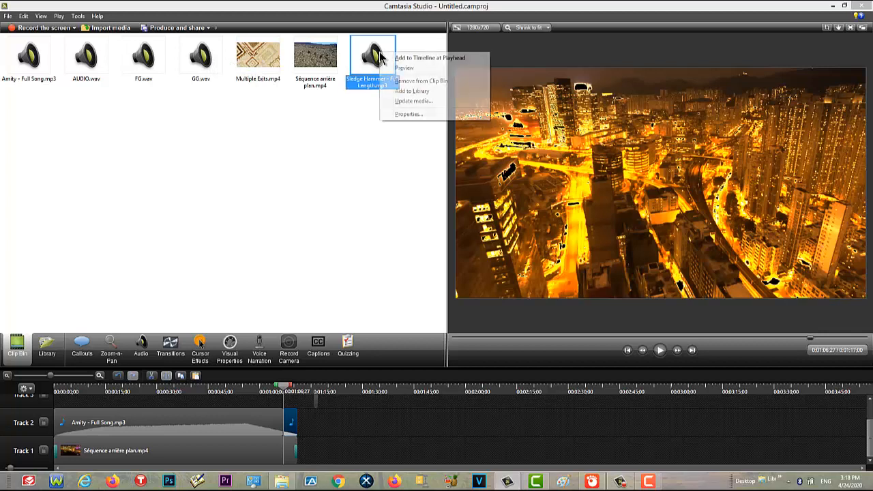
pyautogui.click(405, 59)
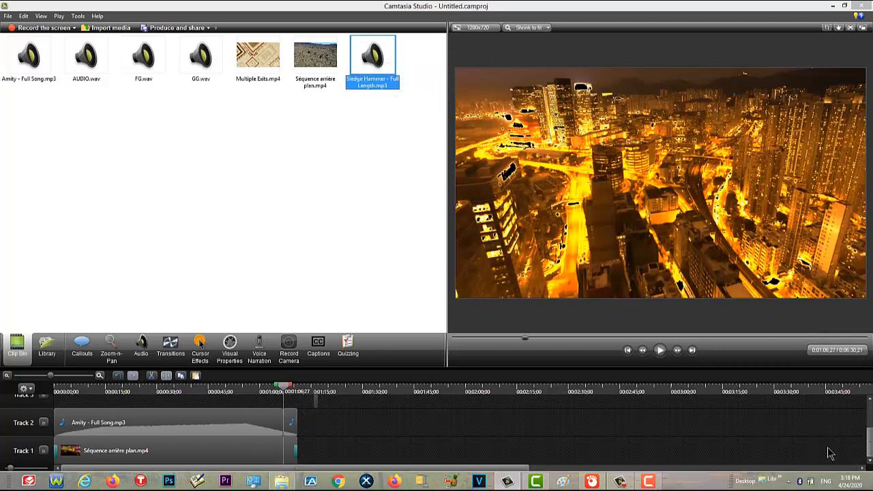
pyautogui.moveTo(870, 443); pyautogui.dragTo(870, 407)
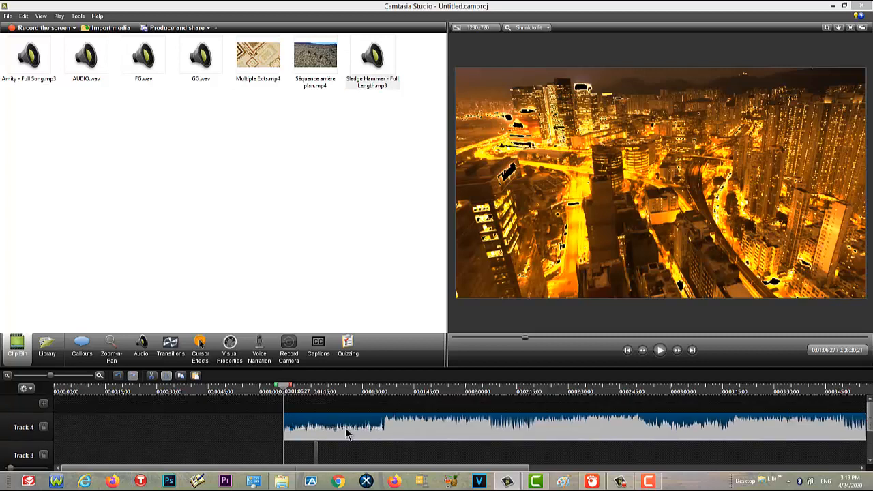
pyautogui.moveTo(346, 434); pyautogui.dragTo(24, 449)
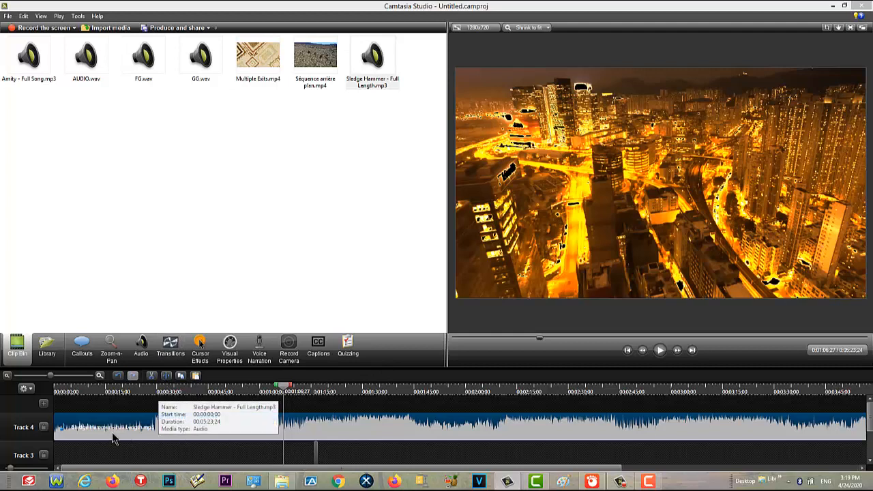
# Increase the height of the timeline tracks for a larger view of the clips, and reduce it back to the minimum
pyautogui.click(25, 388)
pyautogui.click(38, 403)
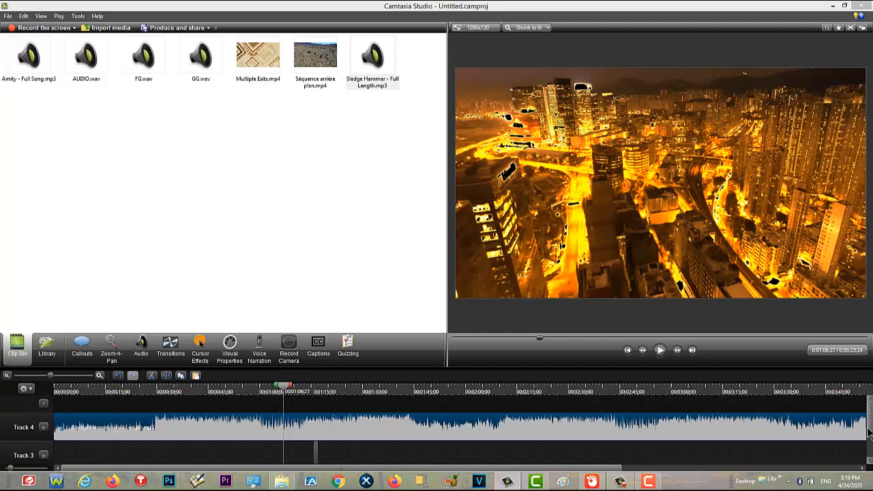
pyautogui.scroll(-3, 871, 431)
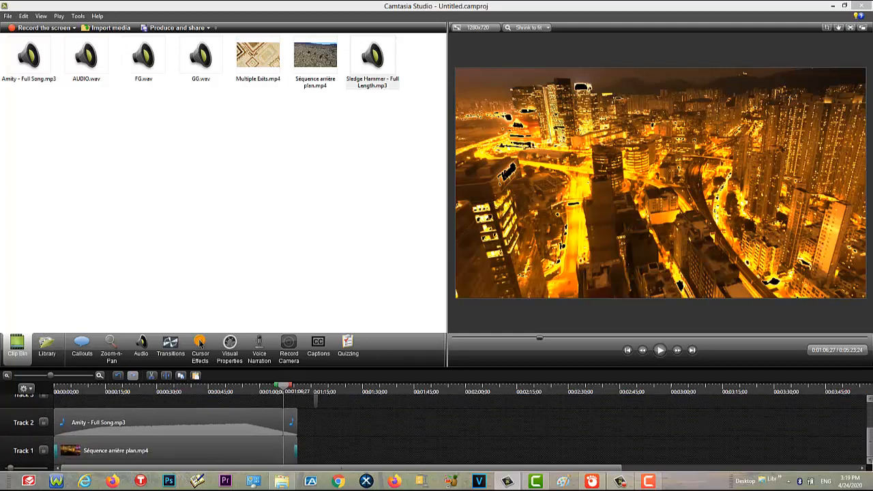
pyautogui.scroll(3, 870, 429)
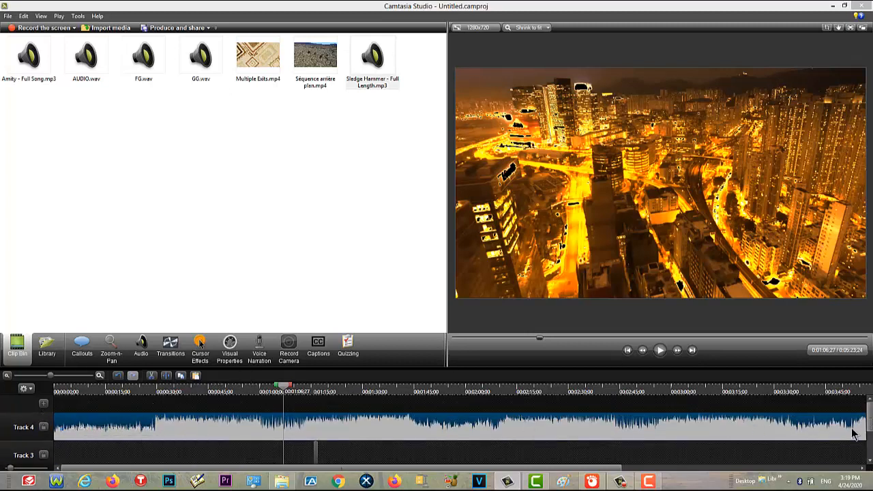
pyautogui.scroll(-3, 870, 424)
pyautogui.scroll(3, 871, 424)
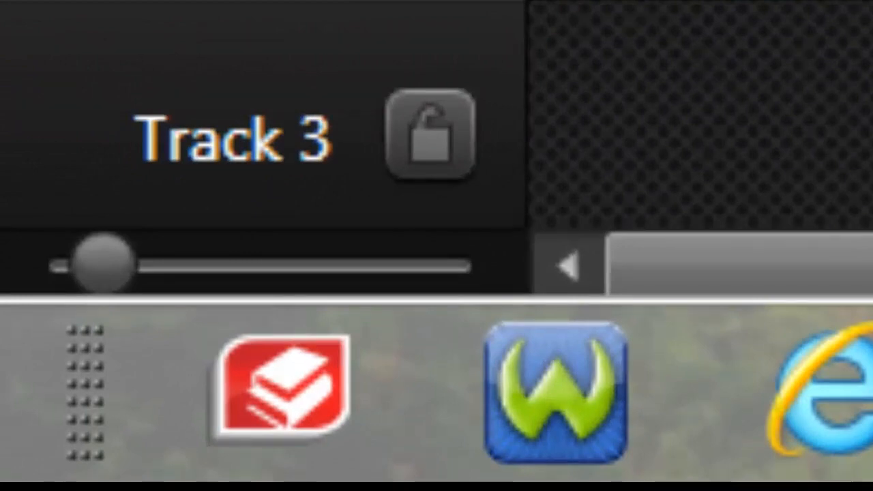
pyautogui.click(218, 262)
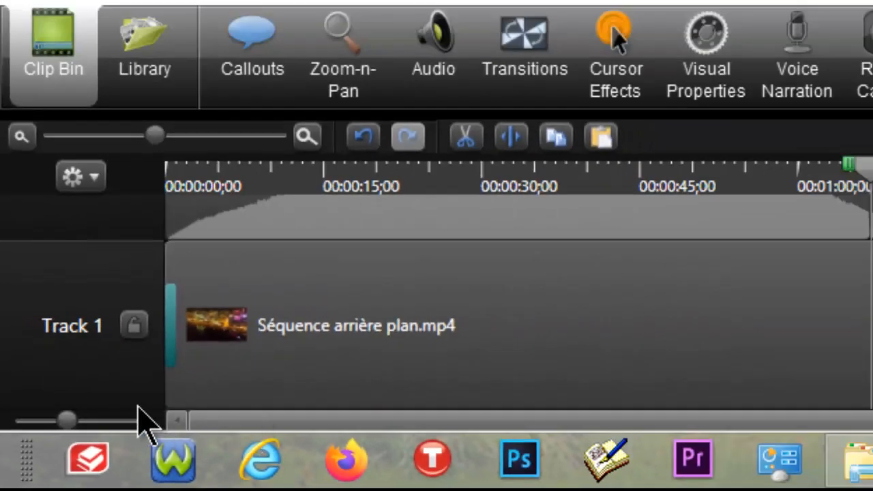
pyautogui.click(106, 421)
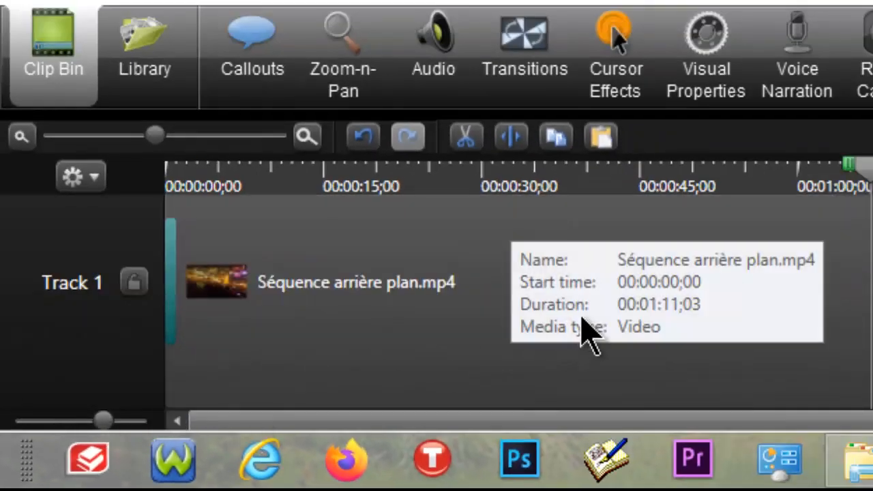
pyautogui.moveTo(77, 421); pyautogui.dragTo(28, 422)
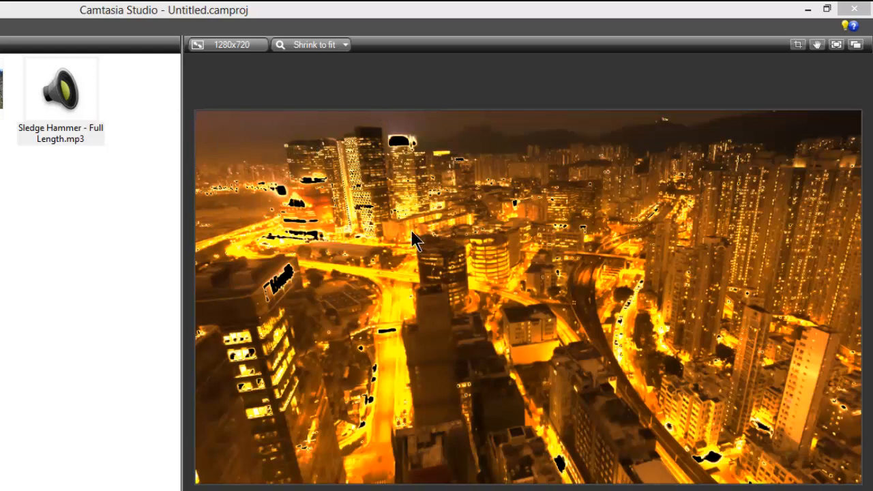
# Try the 854 x 480 Automatic (up to 480p) preset in the Editing Dimensions of the project
pyautogui.moveTo(594, 226)
pyautogui.mouseDown()
pyautogui.moveTo(600, 232)
pyautogui.moveTo(585, 228)
pyautogui.moveTo(597, 225)
pyautogui.mouseUp()
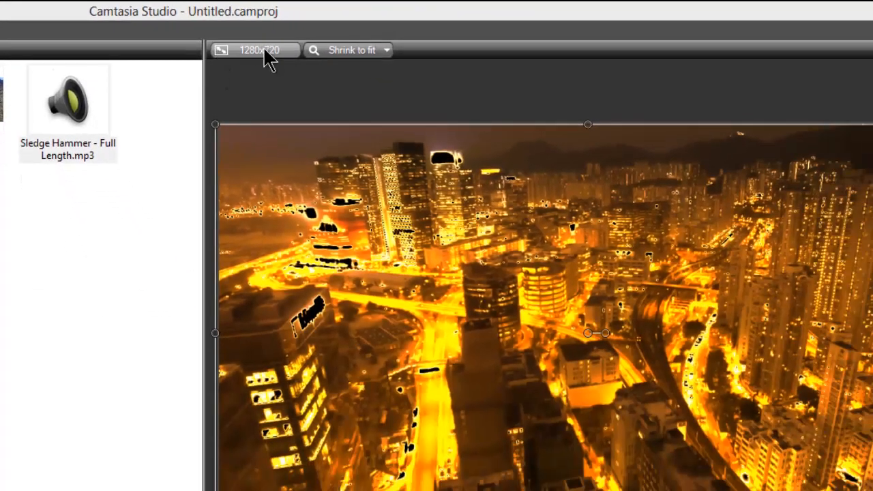
pyautogui.click(262, 52)
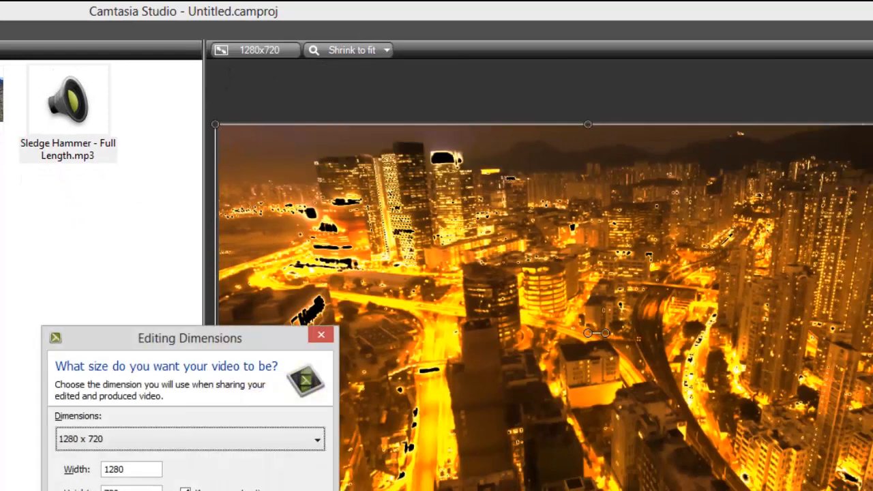
pyautogui.moveTo(238, 344); pyautogui.dragTo(249, 315)
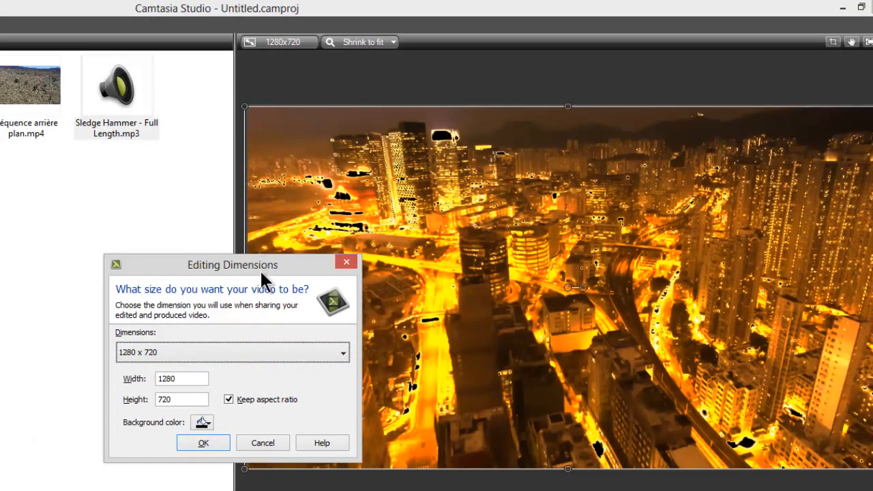
pyautogui.moveTo(259, 269); pyautogui.dragTo(191, 204)
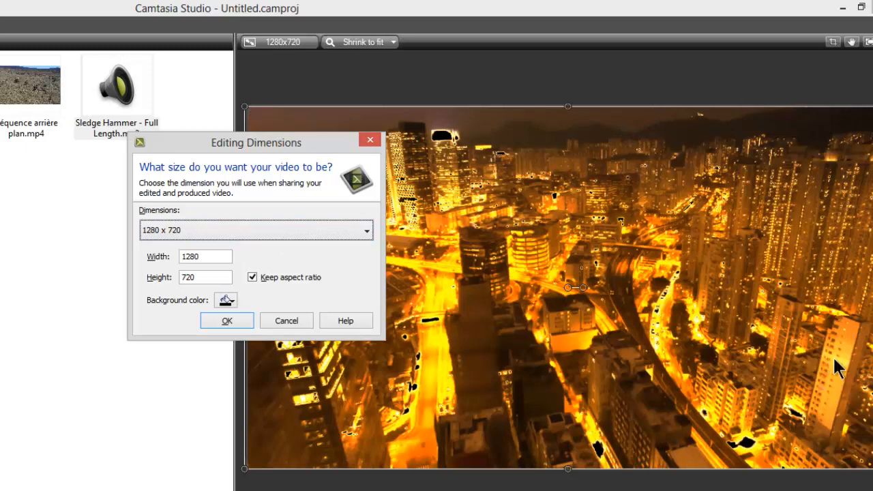
pyautogui.click(248, 232)
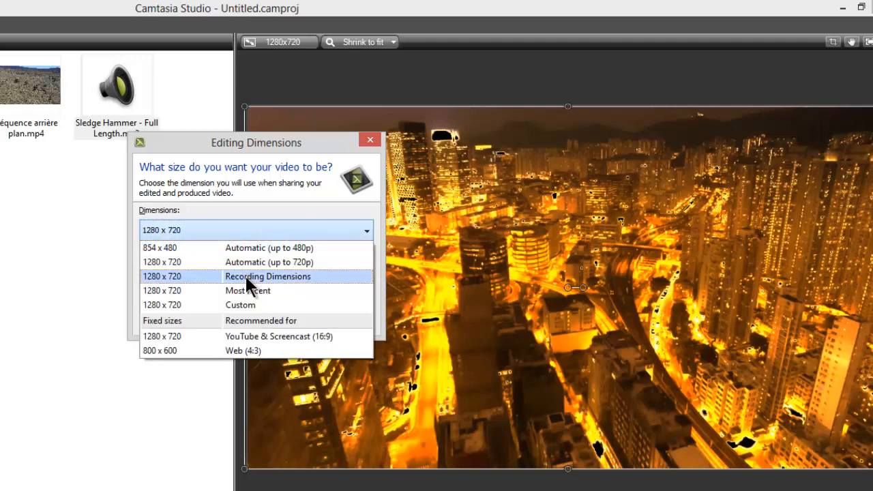
pyautogui.click(244, 248)
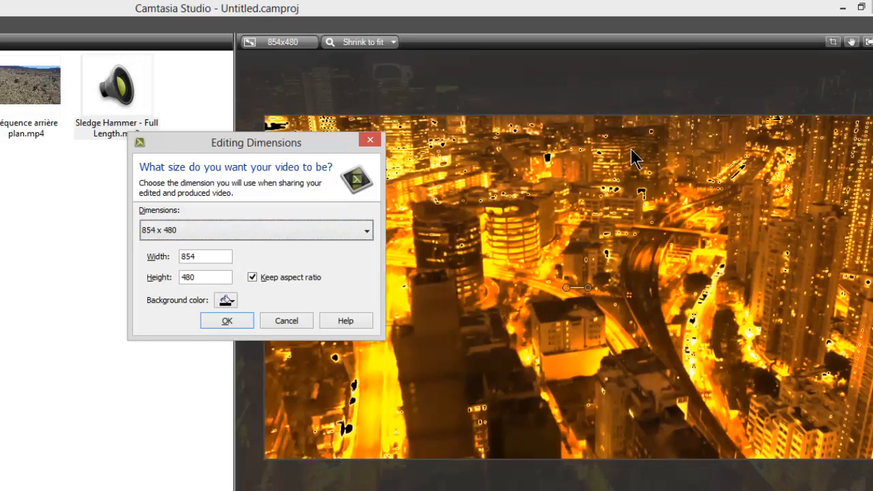
pyautogui.click(194, 227)
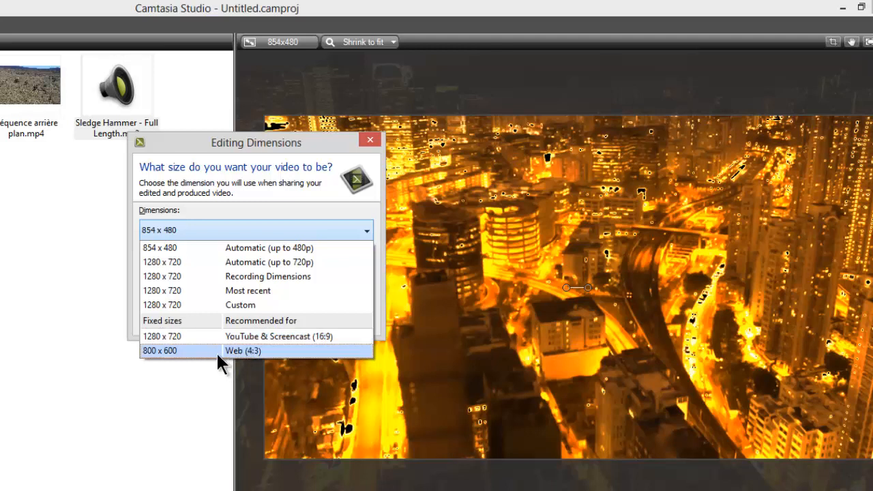
pyautogui.click(253, 208)
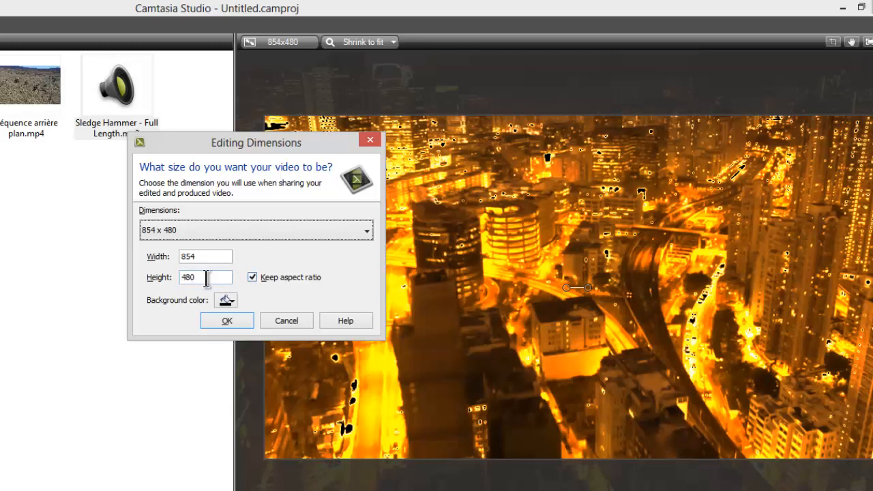
# Set the editing dimensions to 1280 x 720, YouTube & Screencast (16:9), and apply them
pyautogui.click(214, 234)
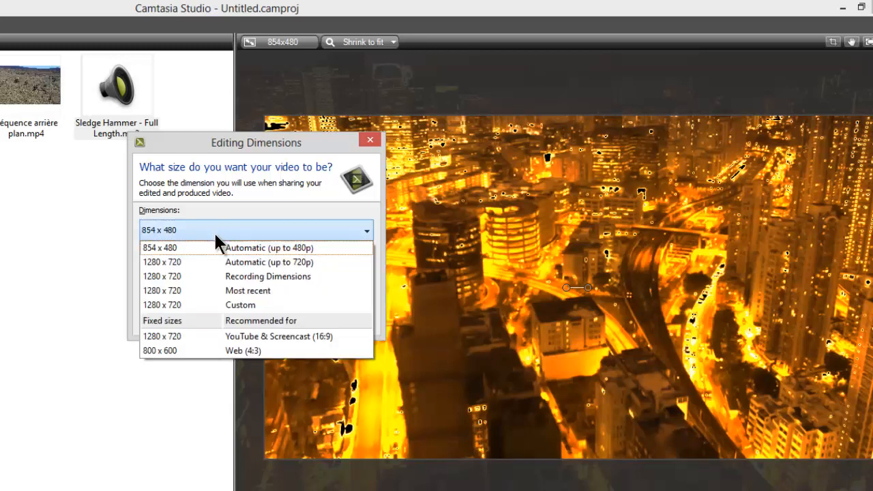
pyautogui.click(259, 331)
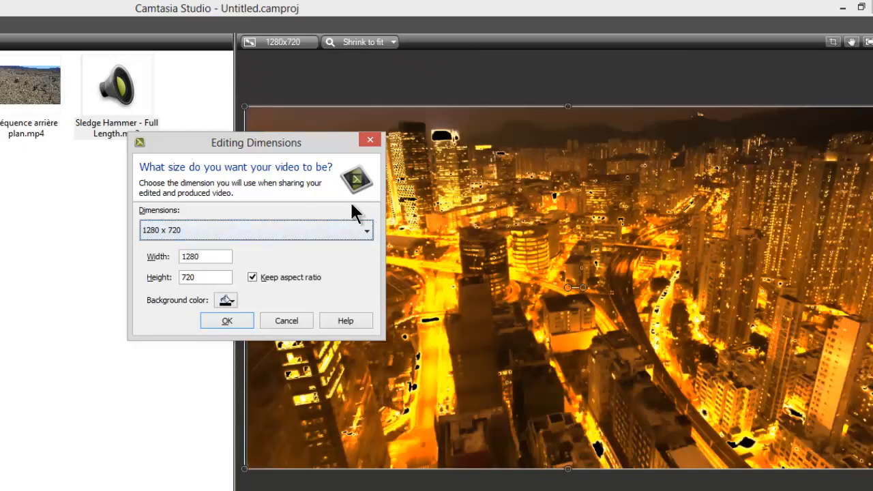
pyautogui.click(227, 322)
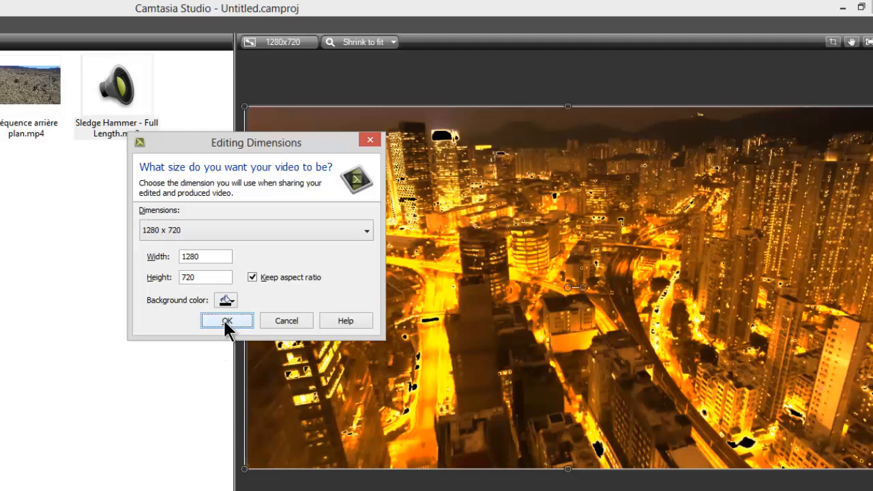
pyautogui.click(286, 43)
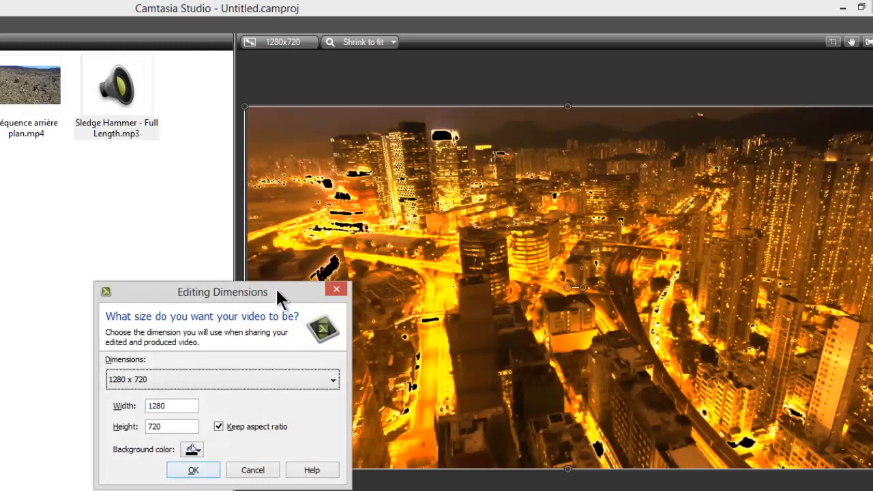
pyautogui.moveTo(276, 288); pyautogui.dragTo(295, 251)
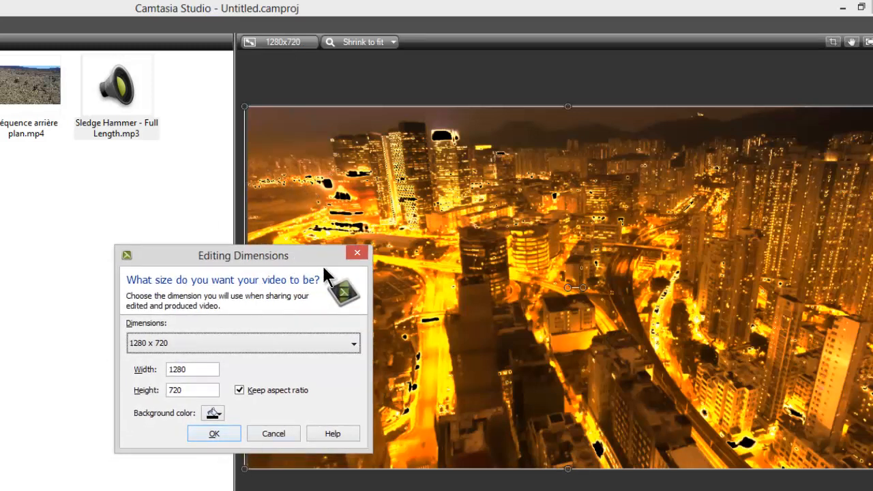
pyautogui.click(357, 254)
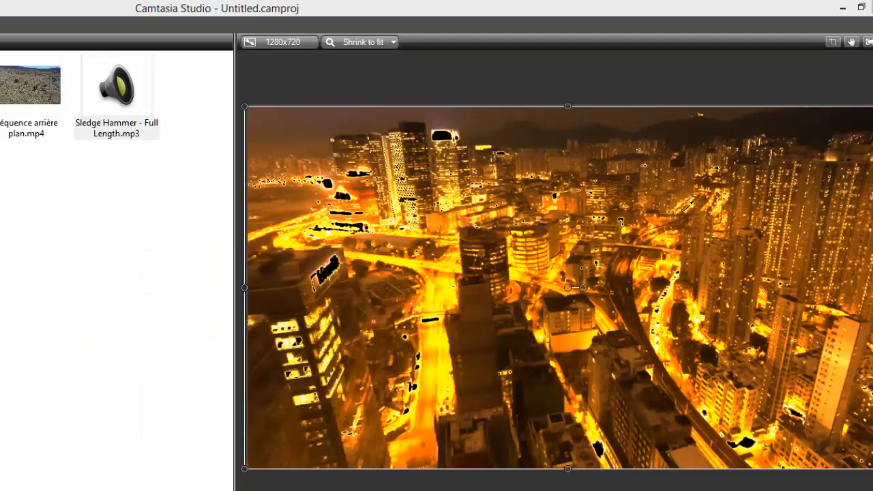
# View the preview canvas at 100% and 25% zoom, and return it to Shrink to fit
pyautogui.click(370, 41)
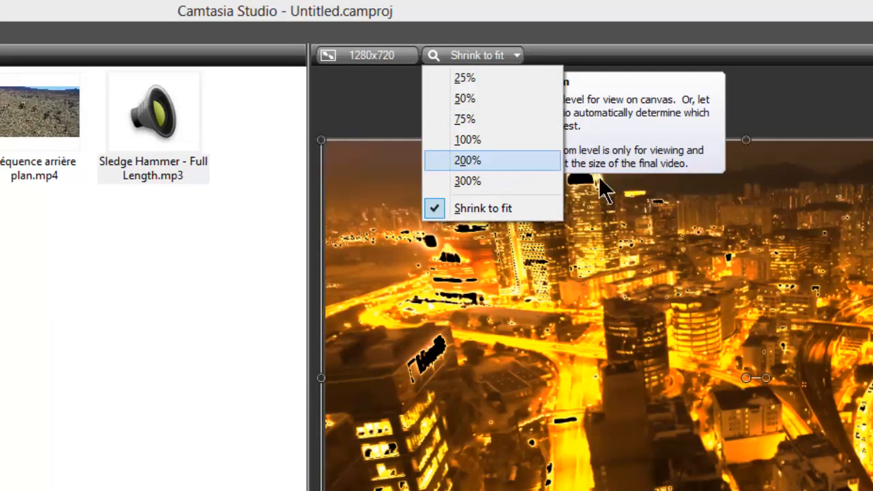
pyautogui.click(491, 139)
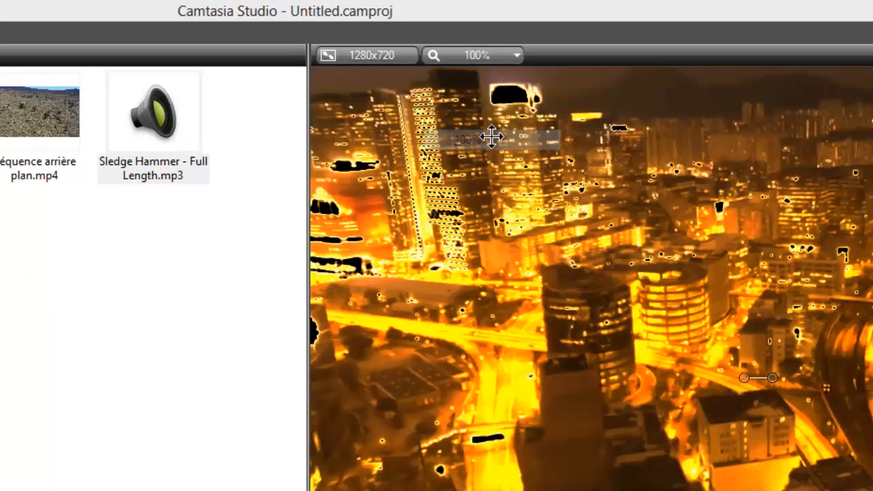
pyautogui.click(483, 55)
pyautogui.click(485, 81)
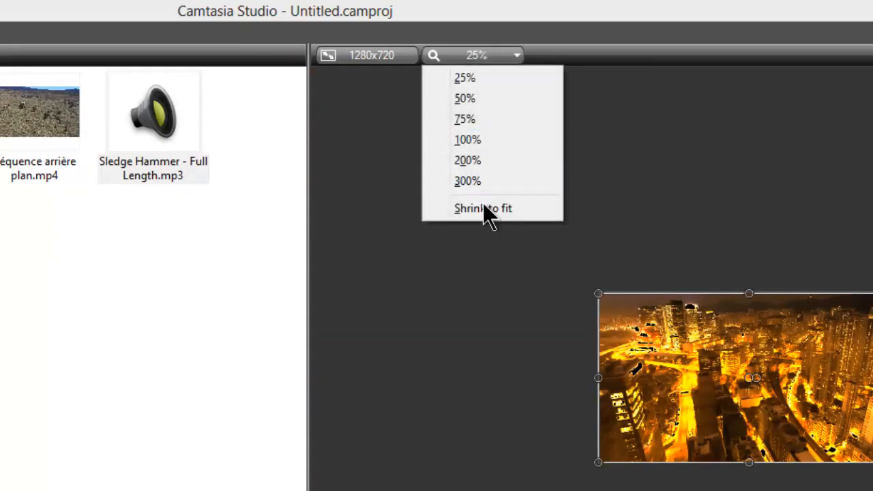
pyautogui.click(482, 208)
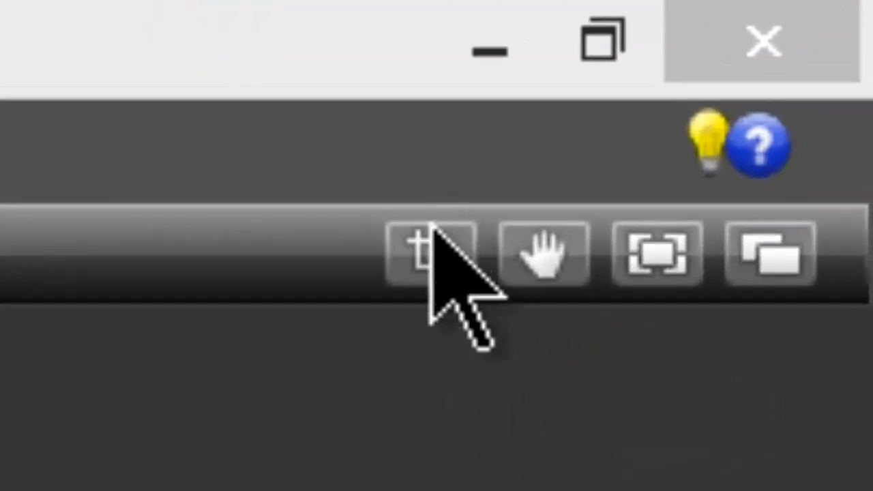
# Crop the background video on the canvas from its upper edge to a thin lower strip, and restore the full frame
pyautogui.click(431, 253)
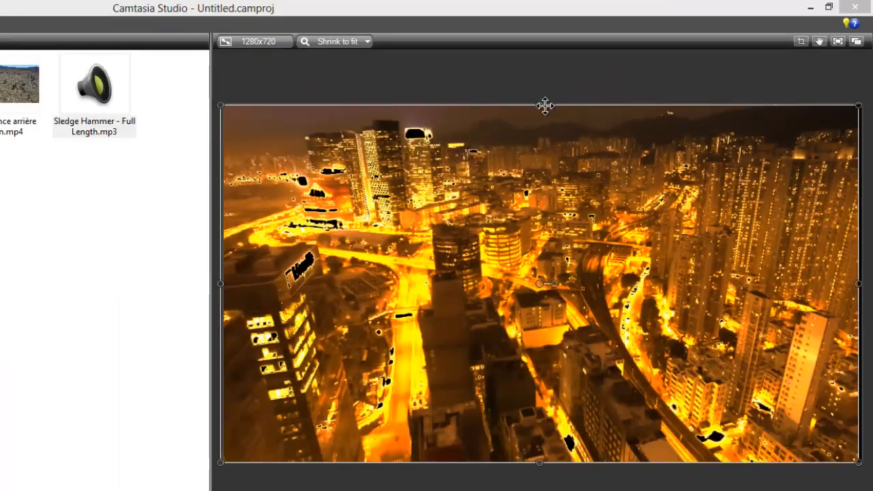
pyautogui.moveTo(538, 109)
pyautogui.mouseDown()
pyautogui.moveTo(539, 171)
pyautogui.moveTo(531, 105)
pyautogui.mouseUp()
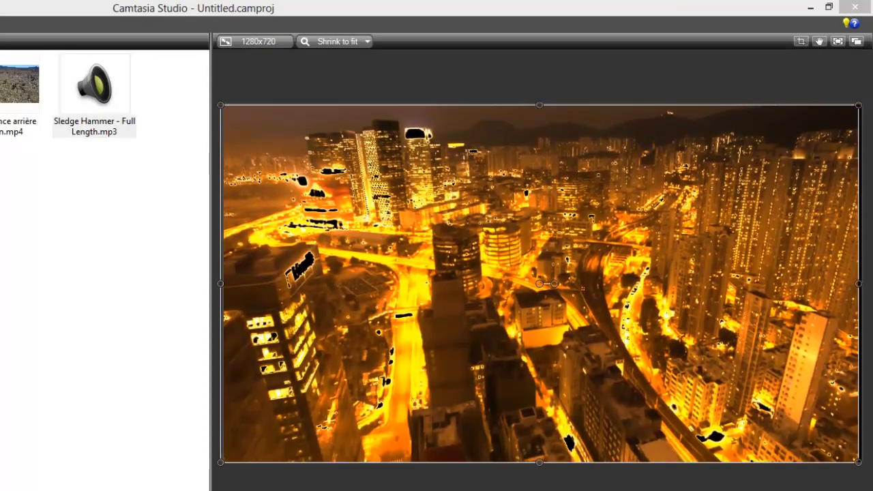
pyautogui.click(800, 41)
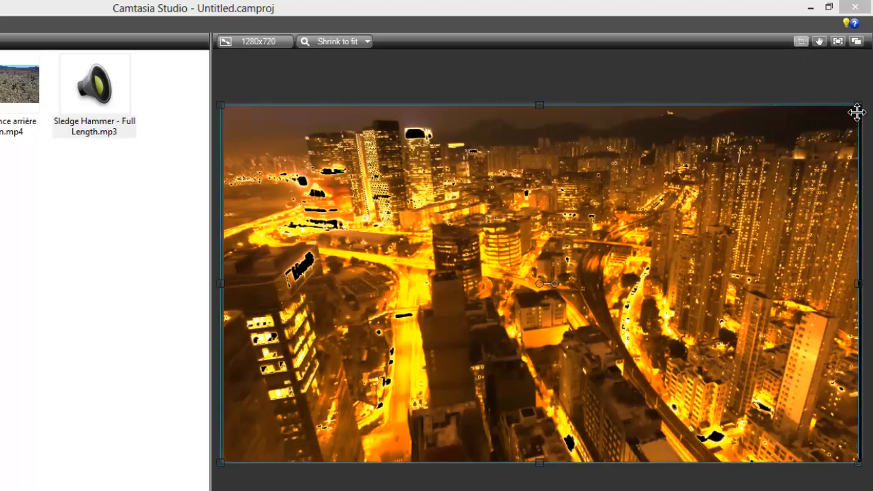
pyautogui.moveTo(857, 107); pyautogui.dragTo(867, 407)
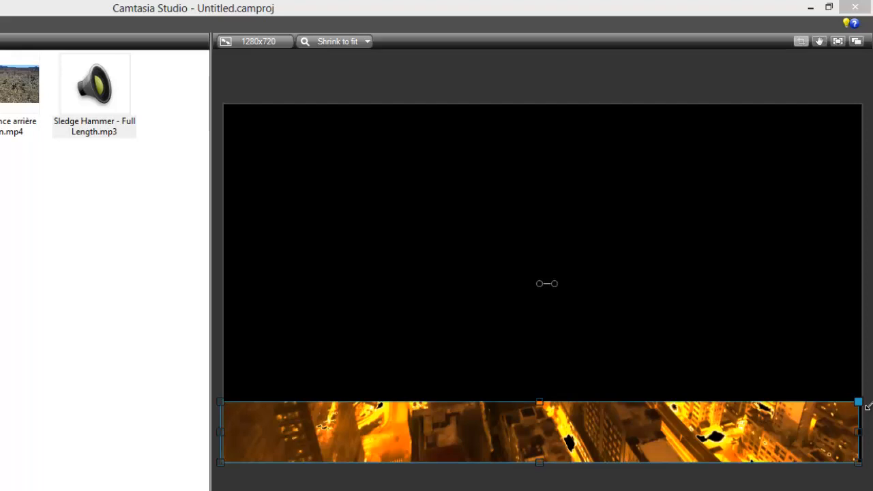
pyautogui.moveTo(867, 407); pyautogui.dragTo(870, 101)
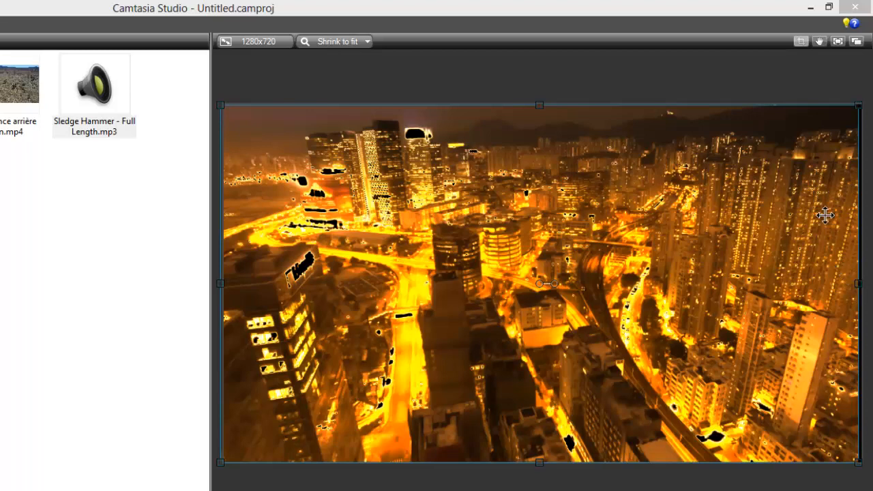
# Reposition the background video on the canvas and scale it down slightly from its upper corner
pyautogui.moveTo(712, 230)
pyautogui.mouseDown()
pyautogui.moveTo(702, 233)
pyautogui.moveTo(715, 253)
pyautogui.moveTo(713, 230)
pyautogui.mouseUp()
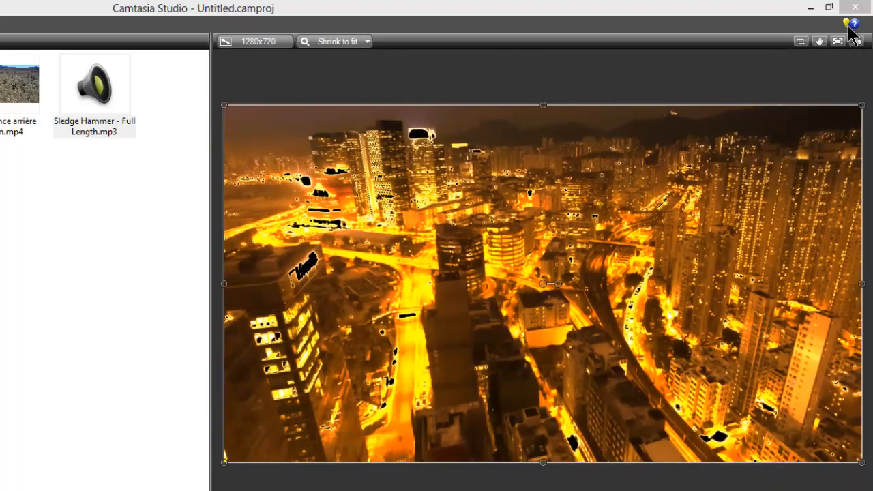
pyautogui.moveTo(665, 254)
pyautogui.mouseDown()
pyautogui.moveTo(672, 259)
pyautogui.moveTo(665, 254)
pyautogui.moveTo(674, 245)
pyautogui.mouseUp()
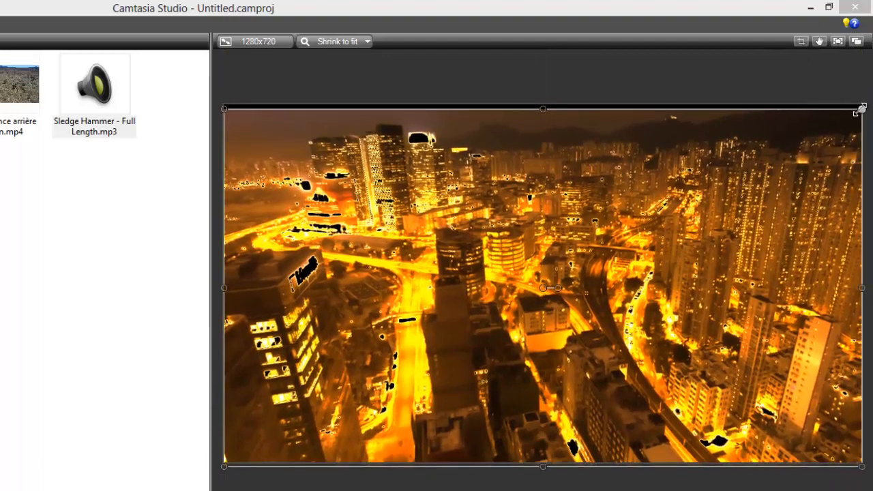
pyautogui.moveTo(858, 111); pyautogui.dragTo(857, 152)
pyautogui.moveTo(753, 201)
pyautogui.mouseDown()
pyautogui.moveTo(750, 193)
pyautogui.moveTo(755, 200)
pyautogui.mouseUp()
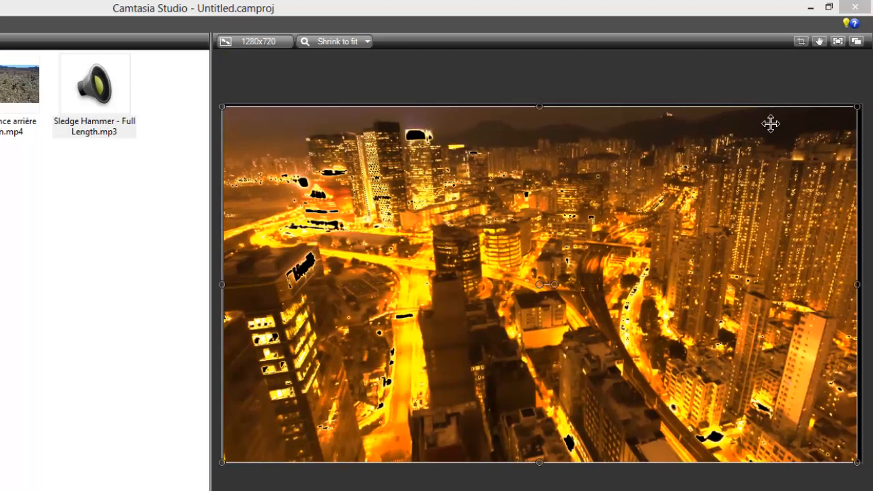
# Zoom and pan around the canvas in pan mode, and view the preview in full screen
pyautogui.click(821, 41)
pyautogui.scroll(3, 364, 318)
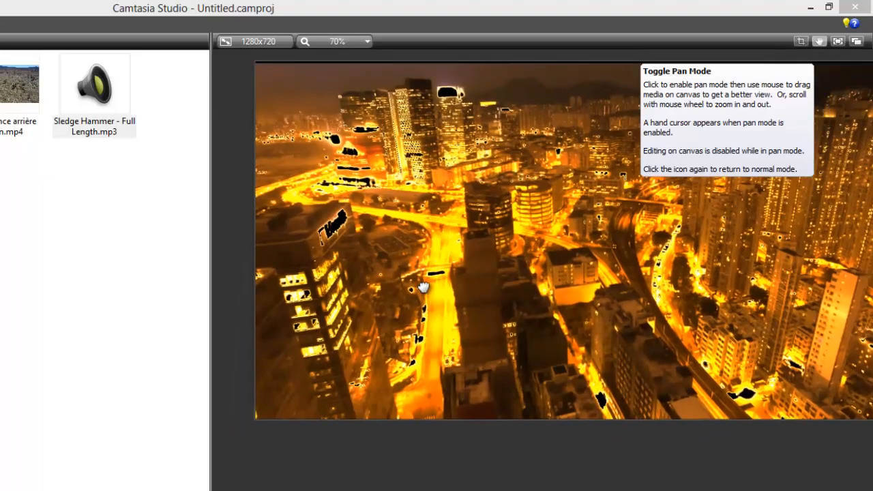
pyautogui.scroll(-3, 425, 286)
pyautogui.scroll(1, 335, 396)
pyautogui.moveTo(307, 407); pyautogui.dragTo(393, 324)
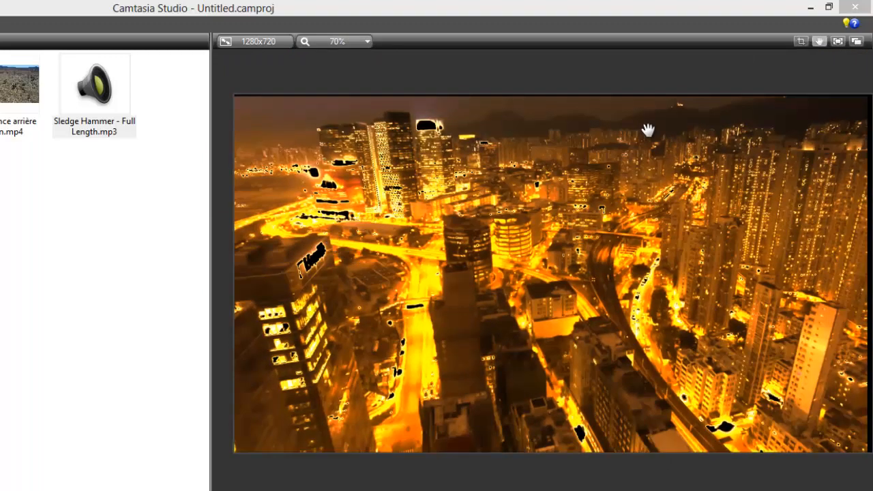
pyautogui.moveTo(703, 225); pyautogui.dragTo(697, 229)
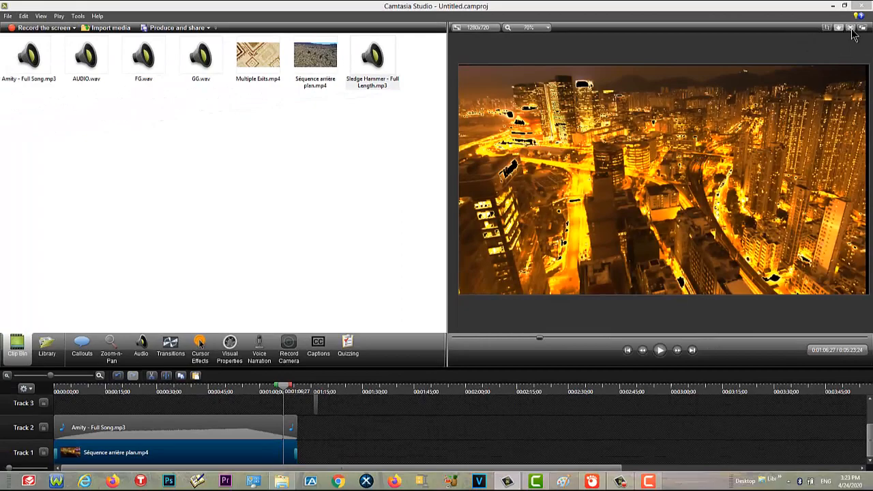
pyautogui.click(850, 29)
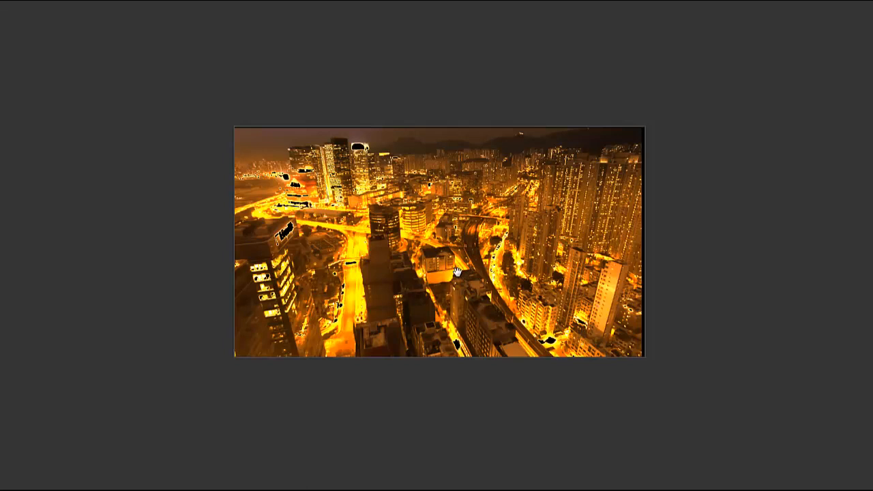
pyautogui.press('Escape')
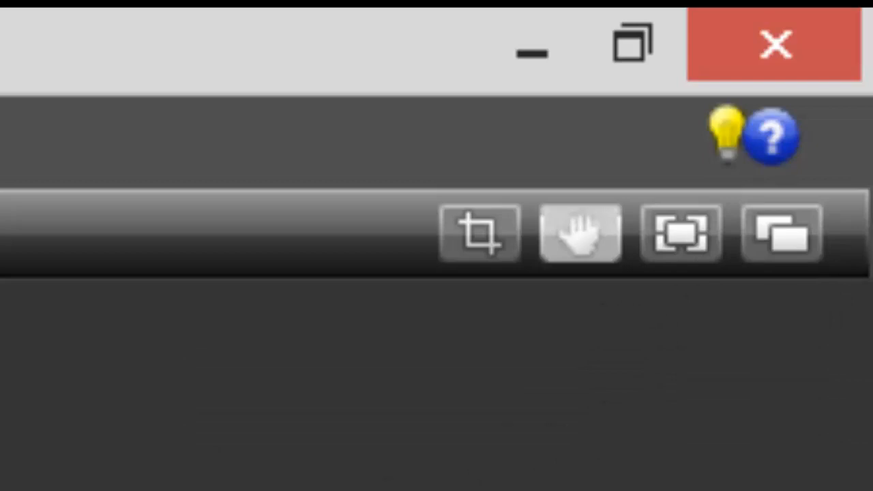
# Align the background video with the canvas edges in a detached preview window, and dock the preview back
pyautogui.click(802, 240)
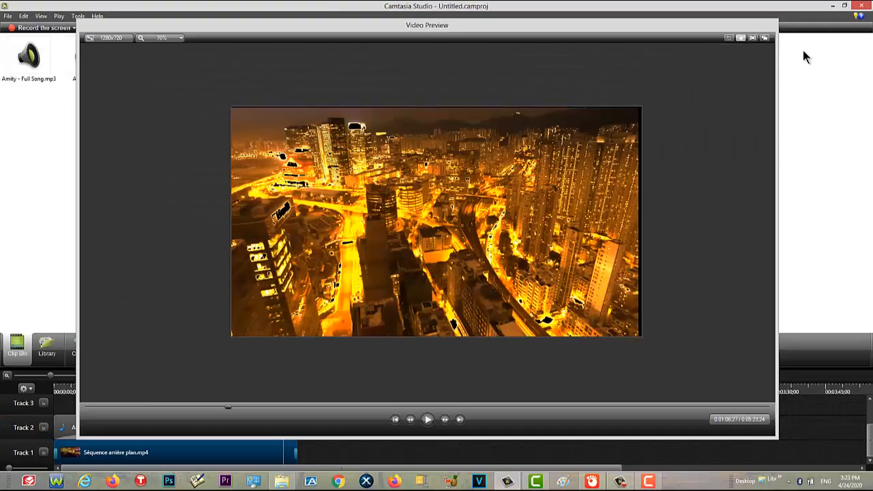
pyautogui.moveTo(657, 148)
pyautogui.mouseDown()
pyautogui.moveTo(706, 199)
pyautogui.moveTo(656, 148)
pyautogui.moveTo(659, 140)
pyautogui.mouseUp()
pyautogui.click(728, 39)
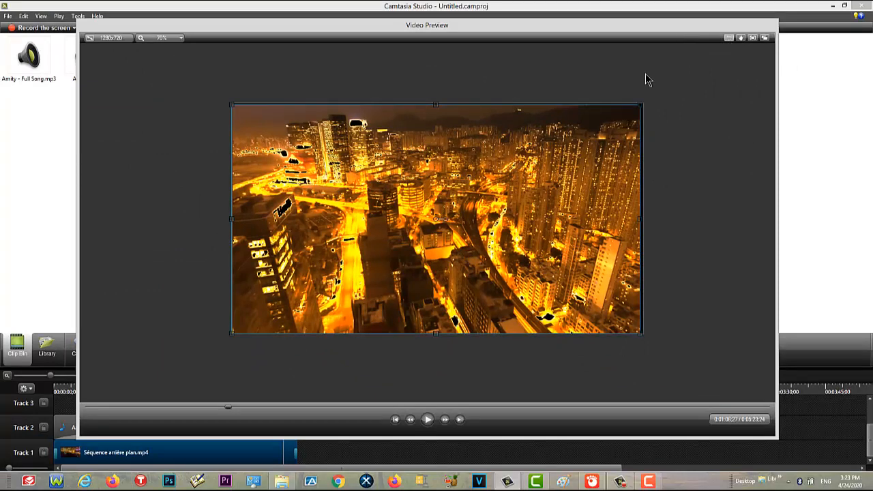
pyautogui.moveTo(592, 135); pyautogui.dragTo(594, 140)
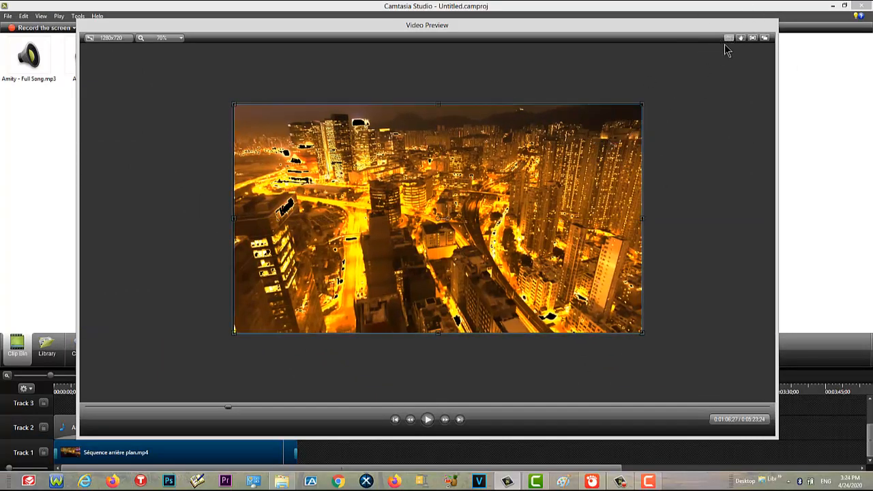
pyautogui.click(704, 146)
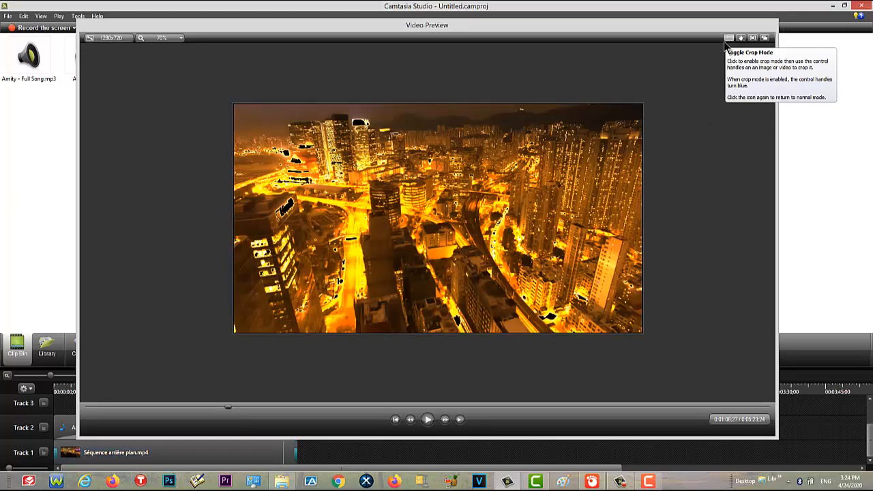
pyautogui.click(764, 37)
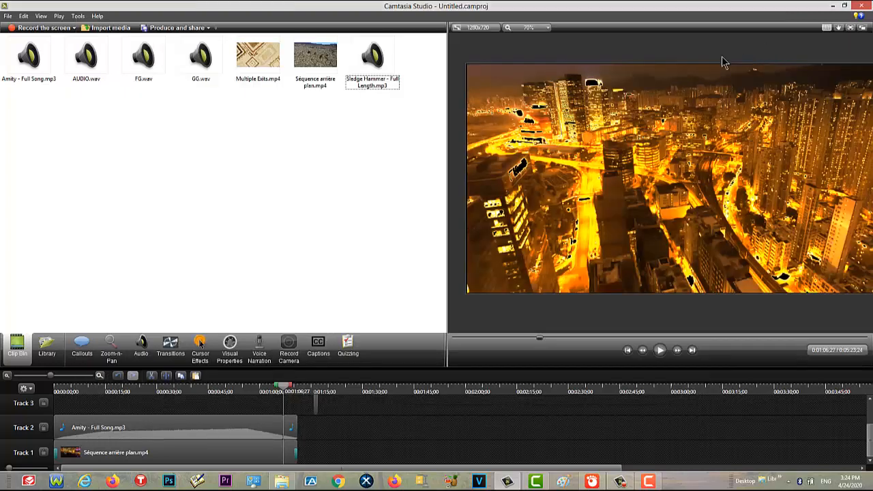
# Detach the video preview, try resizing and moving its window, and dock it back into the editor
pyautogui.click(863, 28)
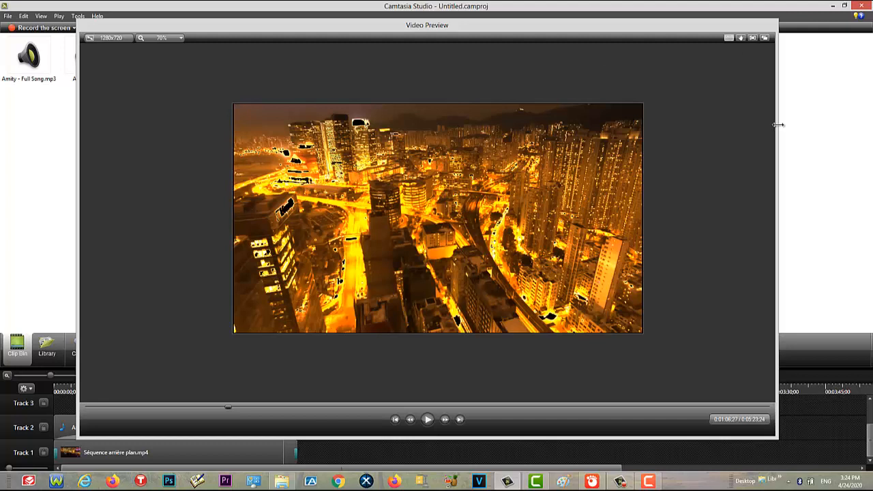
pyautogui.moveTo(779, 124); pyautogui.dragTo(823, 124)
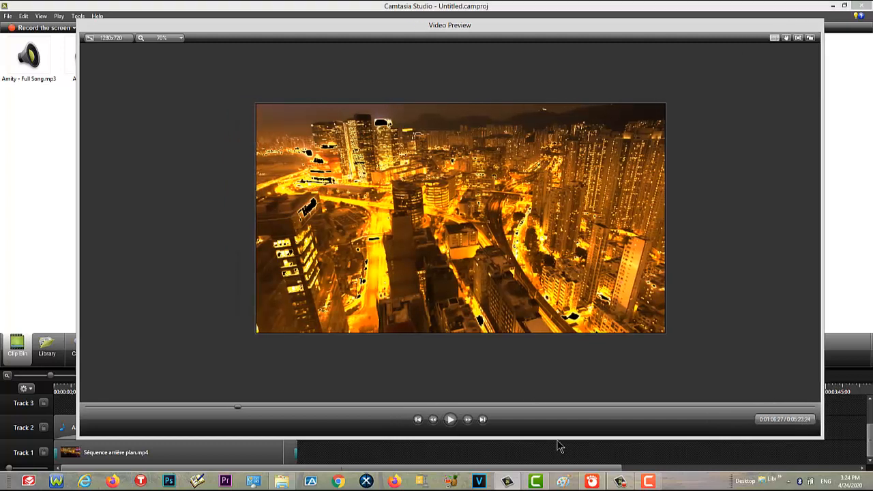
pyautogui.moveTo(558, 437); pyautogui.dragTo(558, 477)
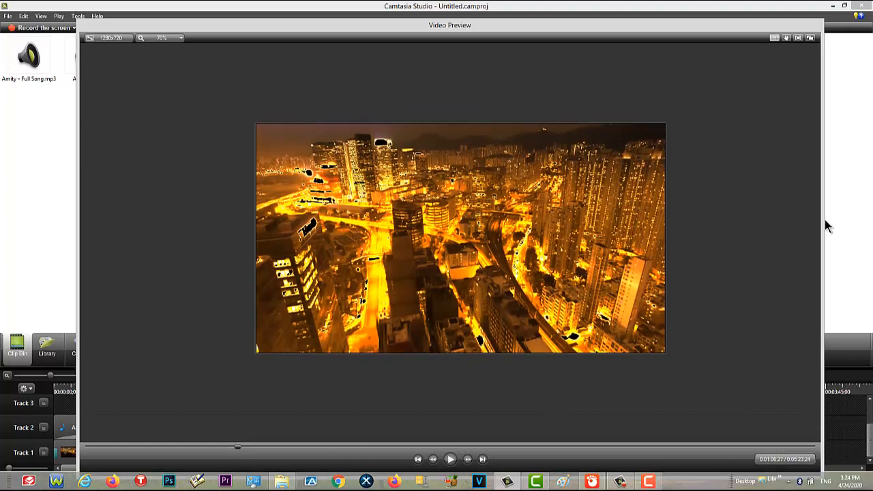
pyautogui.moveTo(819, 222); pyautogui.dragTo(506, 229)
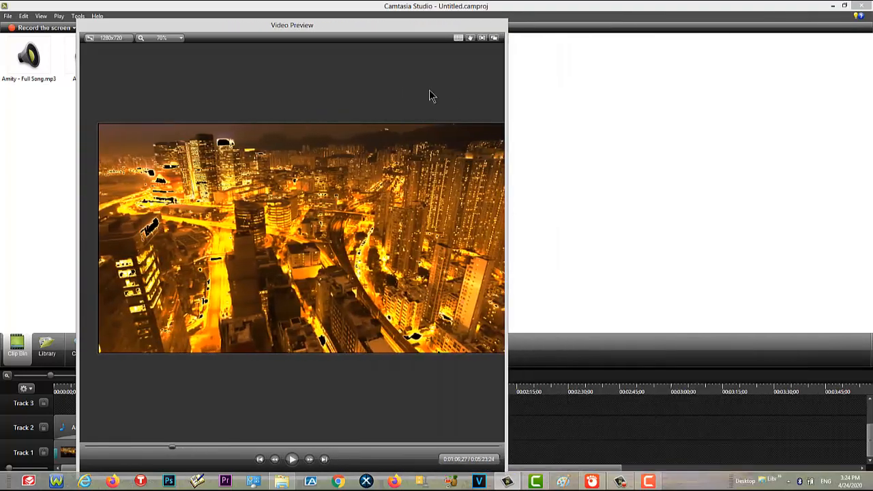
pyautogui.moveTo(361, 26); pyautogui.dragTo(391, 88)
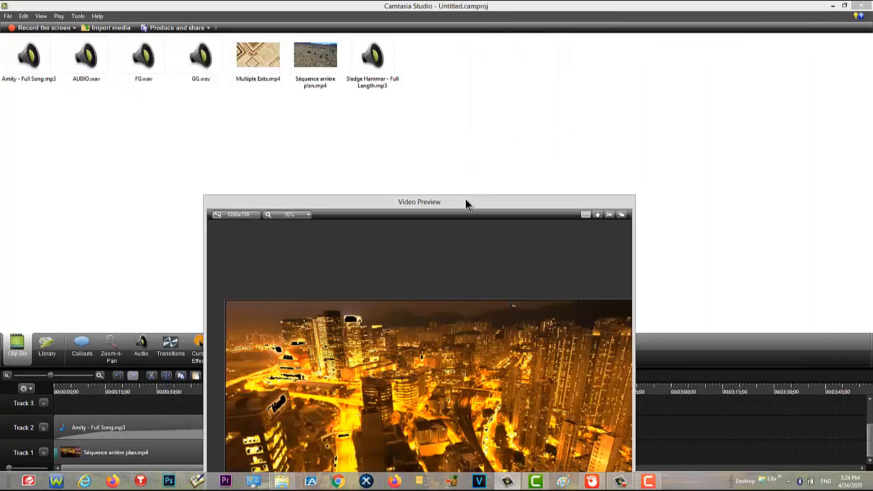
pyautogui.moveTo(467, 203); pyautogui.dragTo(502, 135)
pyautogui.click(657, 136)
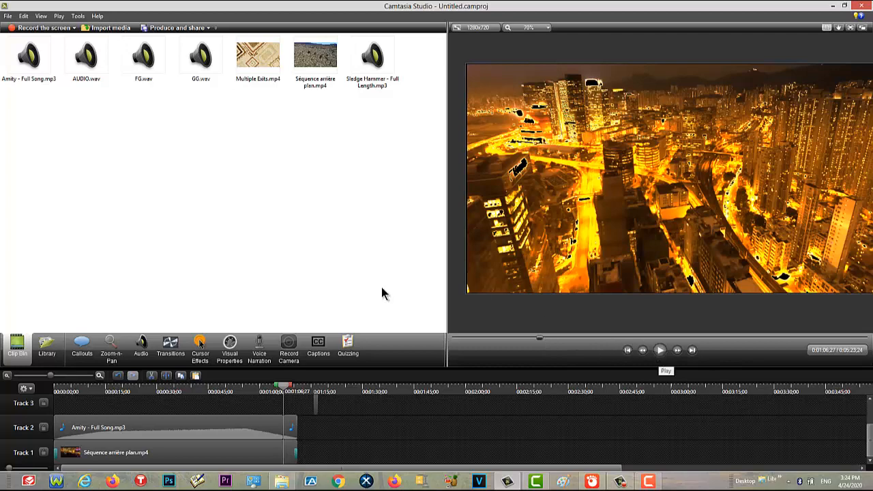
# Play and pause the project, and scrub the playhead through the timeline and back to the start
pyautogui.click(659, 350)
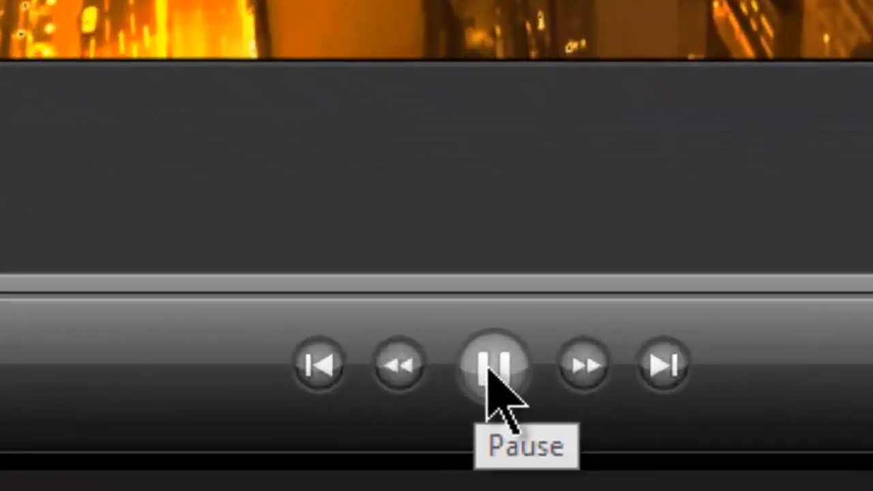
pyautogui.click(661, 350)
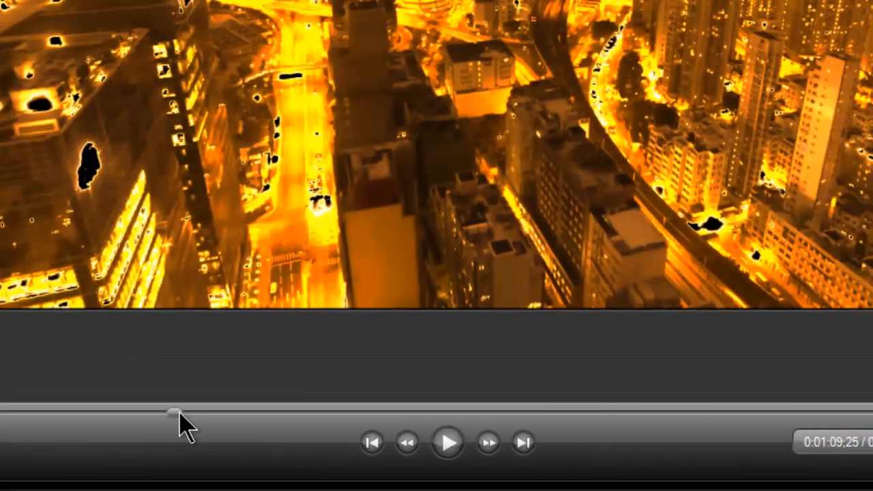
pyautogui.moveTo(177, 411); pyautogui.dragTo(757, 415)
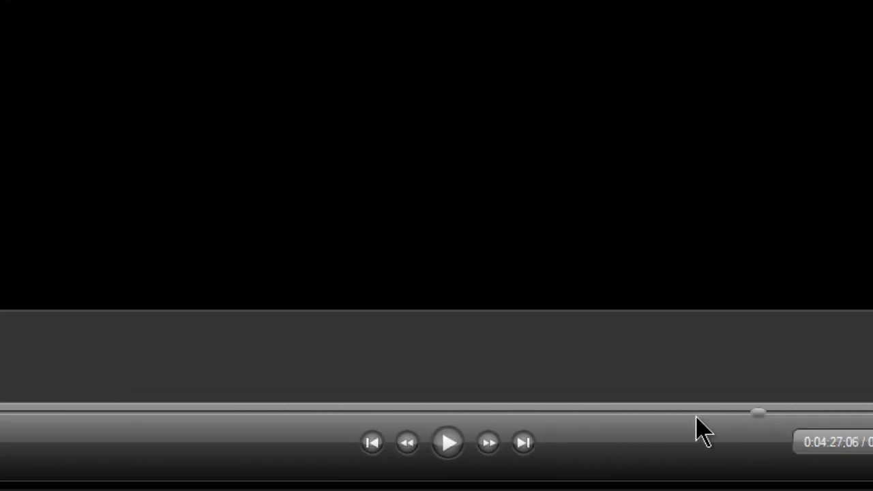
pyautogui.click(101, 431)
pyautogui.moveTo(280, 418); pyautogui.dragTo(659, 348)
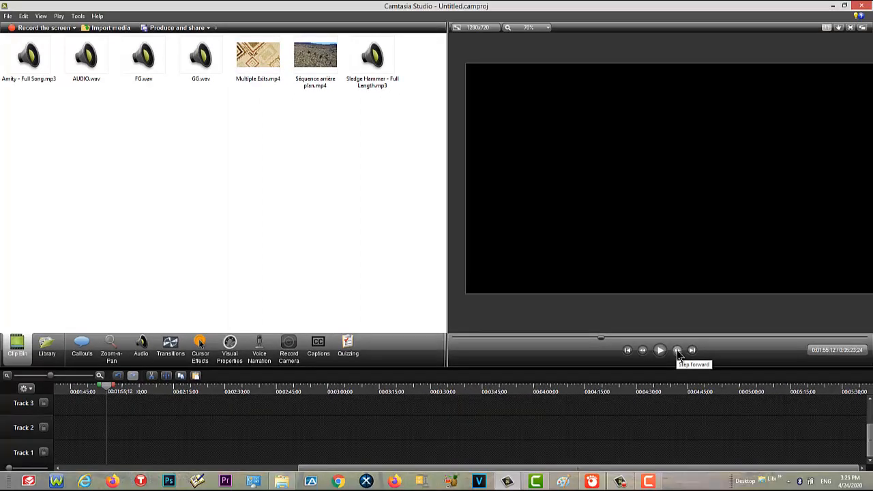
pyautogui.click(677, 351)
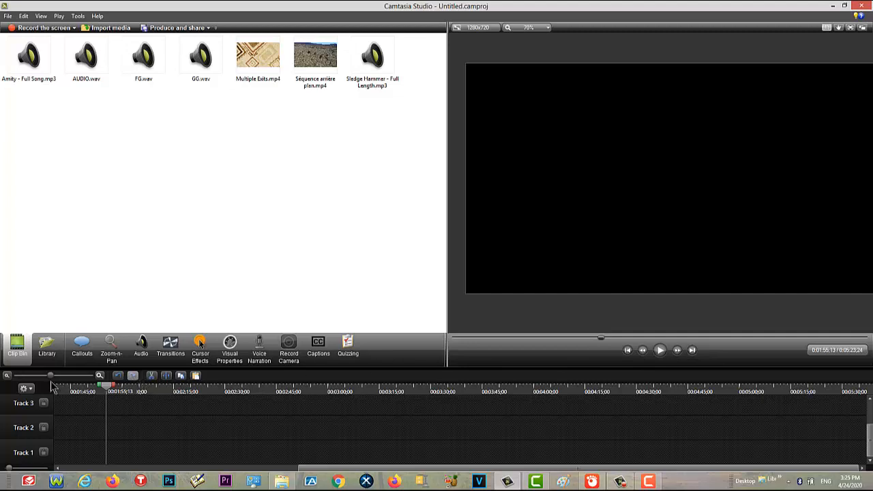
pyautogui.hotkey('ctrl', 'z')
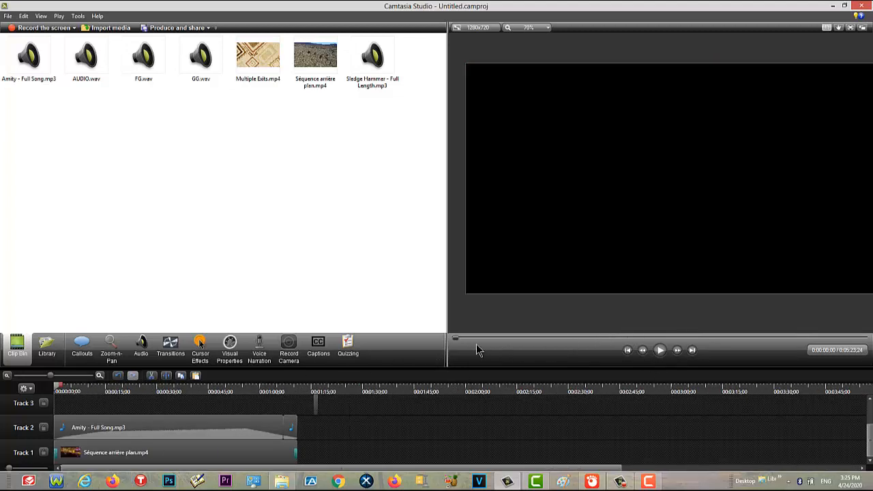
# Step the playhead forward a few frames from the project's start, and play the video briefly
pyautogui.click(679, 352)
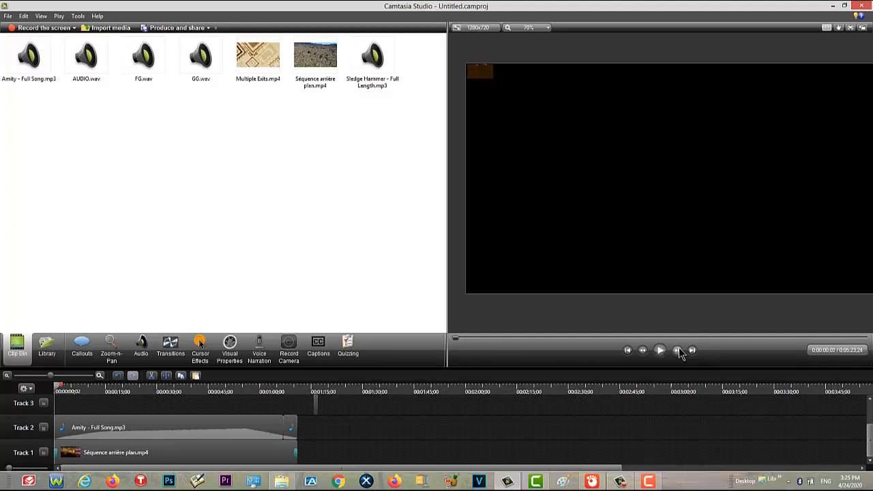
pyautogui.click(679, 352)
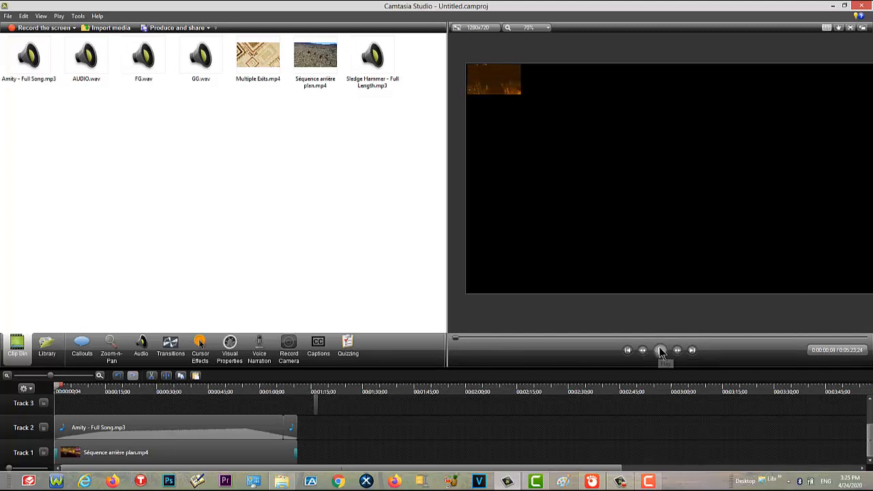
pyautogui.click(661, 351)
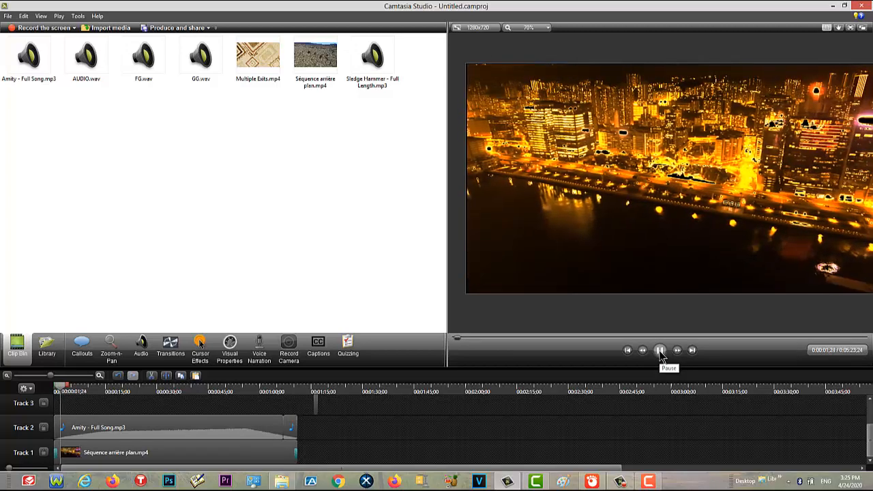
pyautogui.click(661, 352)
# Step forward frame by frame to 0:00:03;12, and jump the playhead ahead to the next clip boundary
pyautogui.click(679, 354)
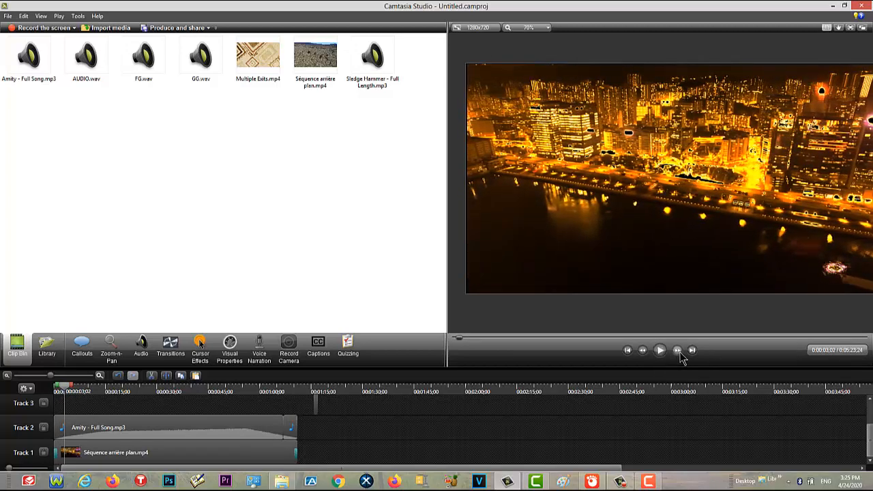
pyautogui.click(679, 352)
pyautogui.click(679, 351)
pyautogui.click(678, 351)
pyautogui.click(679, 352)
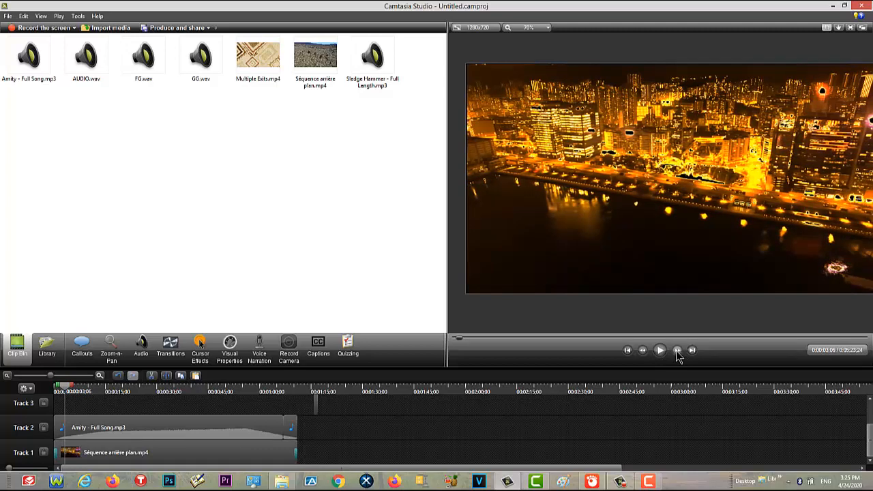
pyautogui.click(679, 352)
pyautogui.click(679, 352)
pyautogui.click(678, 352)
pyautogui.click(678, 352)
pyautogui.click(678, 352)
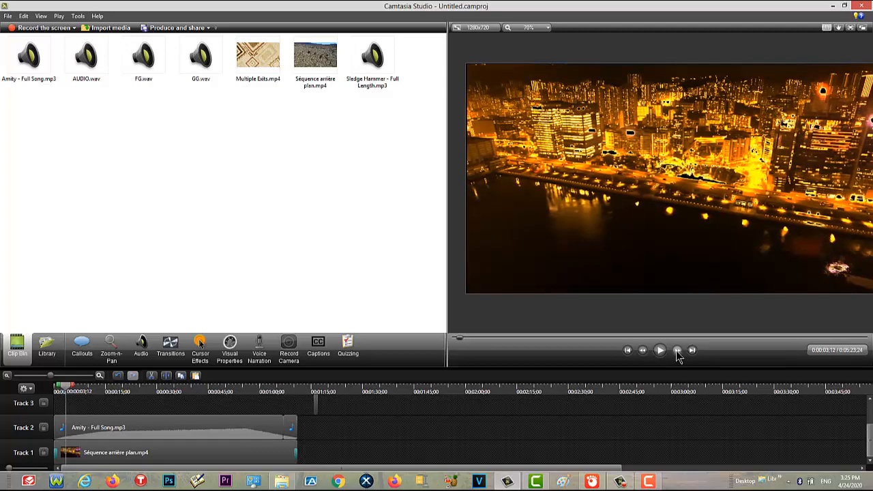
pyautogui.click(692, 351)
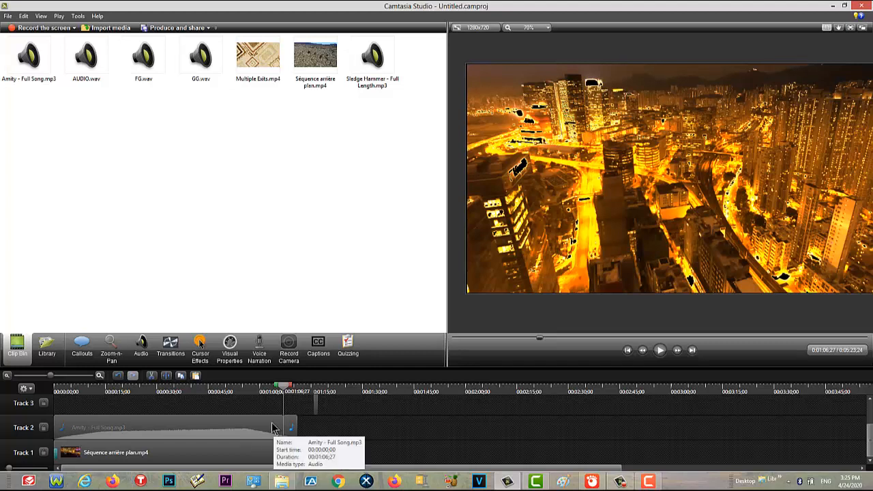
pyautogui.click(692, 350)
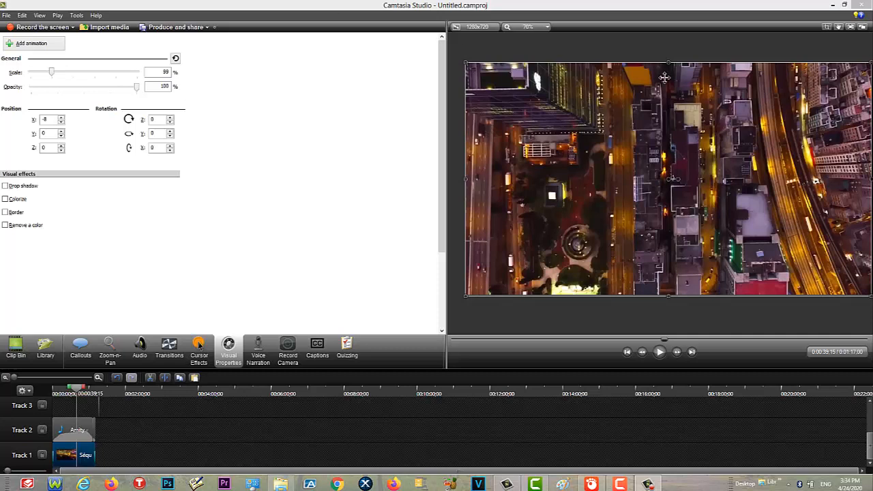
# Move the background video on the canvas so that it snaps to the canvas's upper and left edges
pyautogui.moveTo(620, 158)
pyautogui.mouseDown()
pyautogui.moveTo(622, 166)
pyautogui.moveTo(633, 158)
pyautogui.mouseUp()
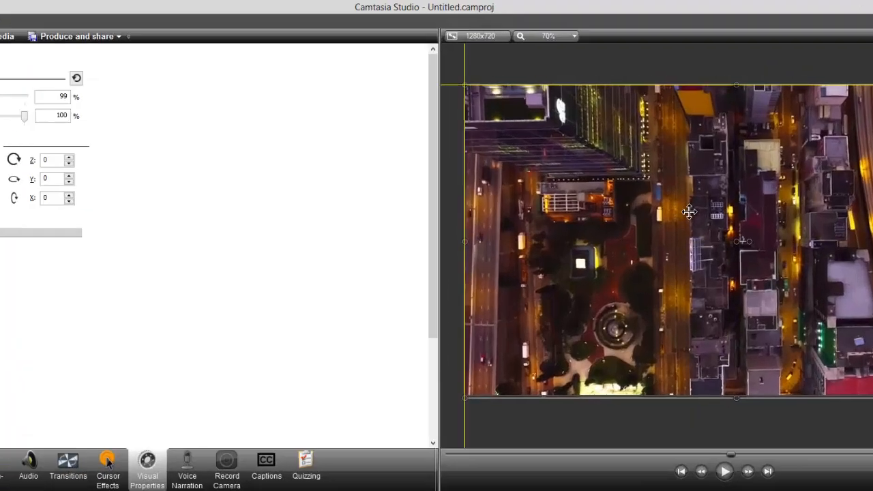
pyautogui.moveTo(690, 211); pyautogui.dragTo(690, 212)
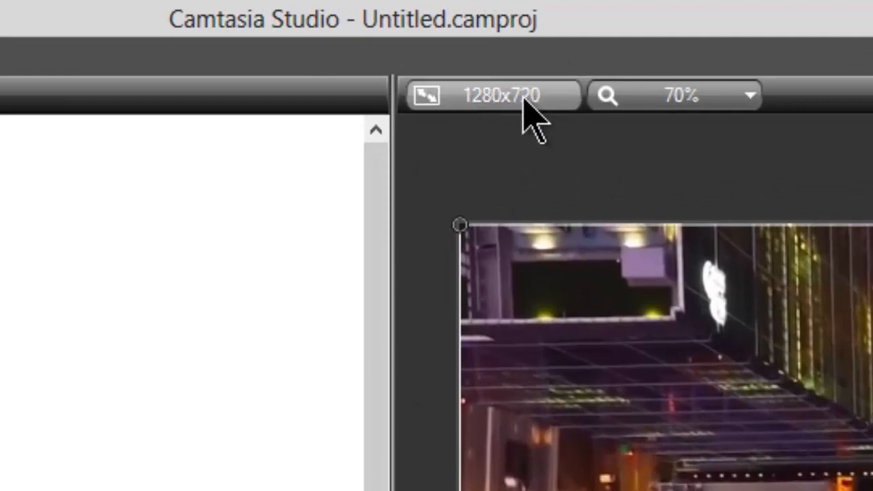
# Set the project's editing dimensions to the fixed 1280 x 720 size recommended for YouTube & Screencast (16:9)
pyautogui.click(488, 101)
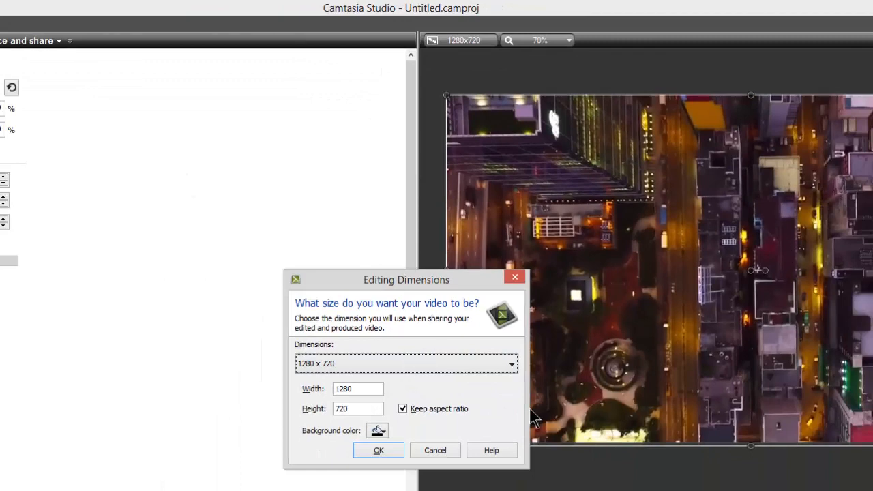
pyautogui.moveTo(446, 281); pyautogui.dragTo(486, 191)
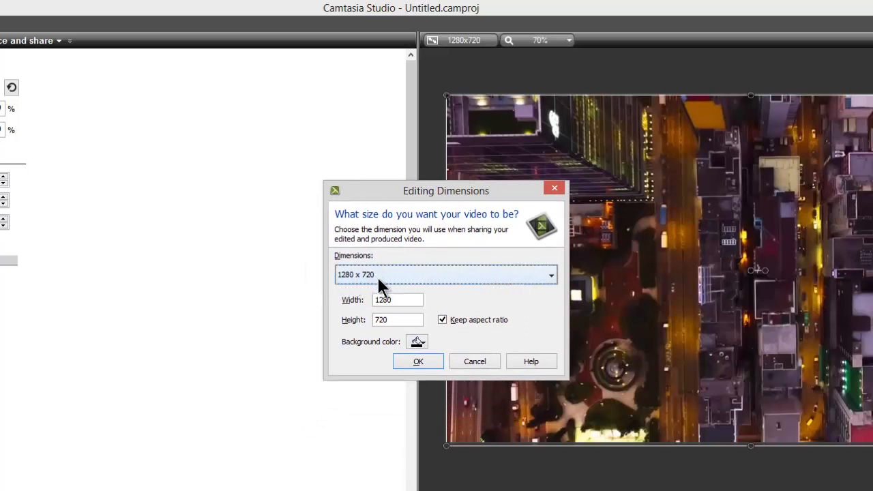
pyautogui.click(461, 277)
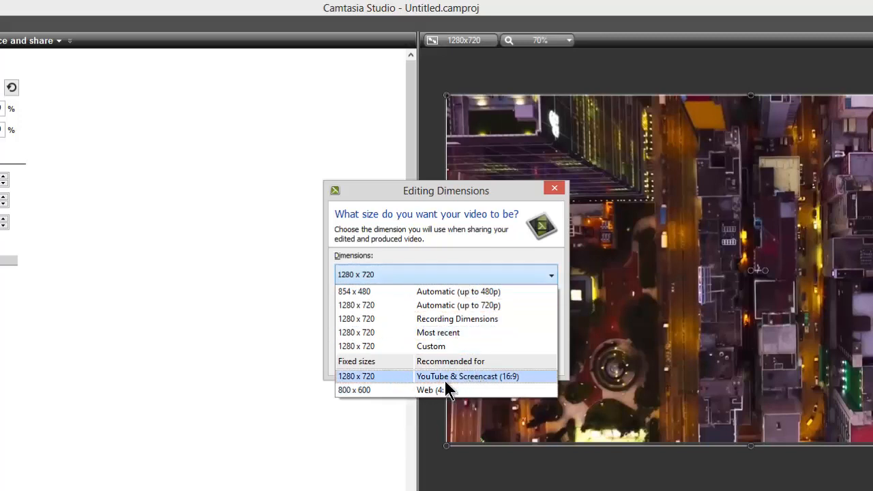
pyautogui.click(491, 380)
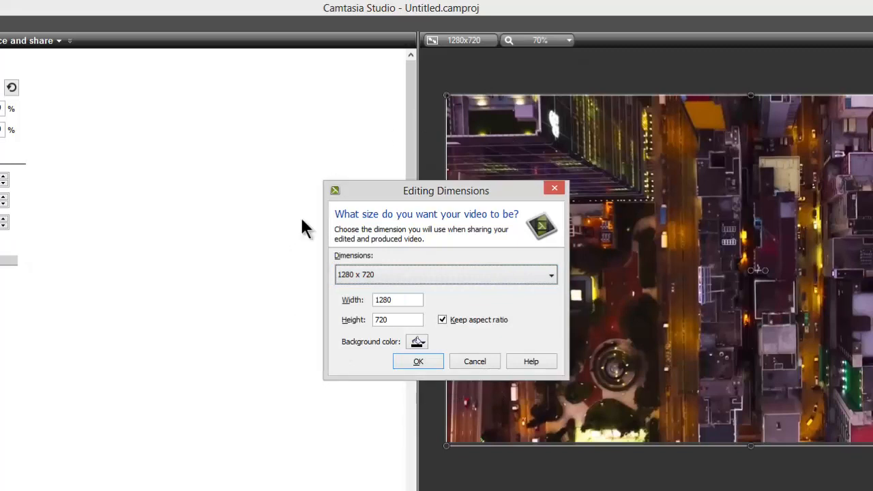
pyautogui.click(392, 271)
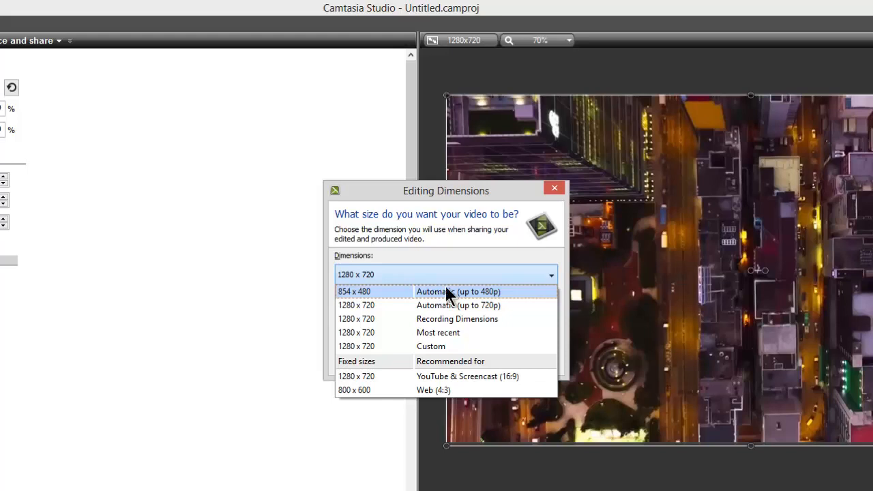
pyautogui.click(562, 268)
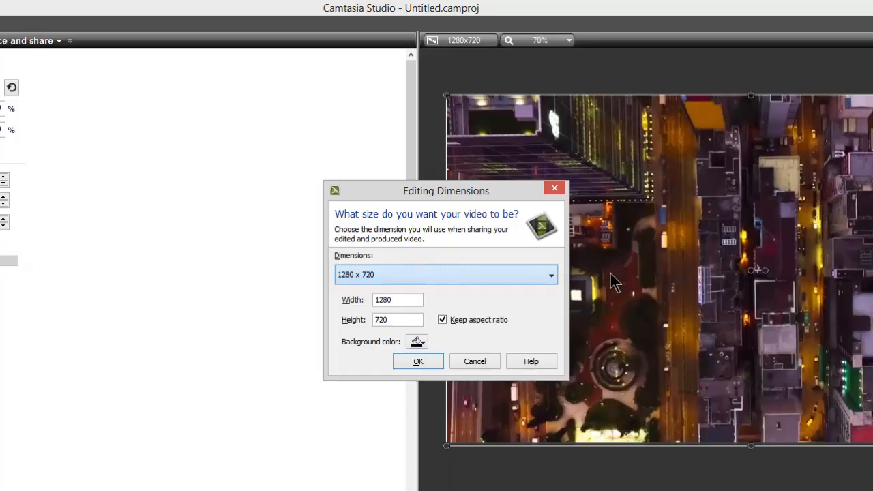
pyautogui.click(417, 362)
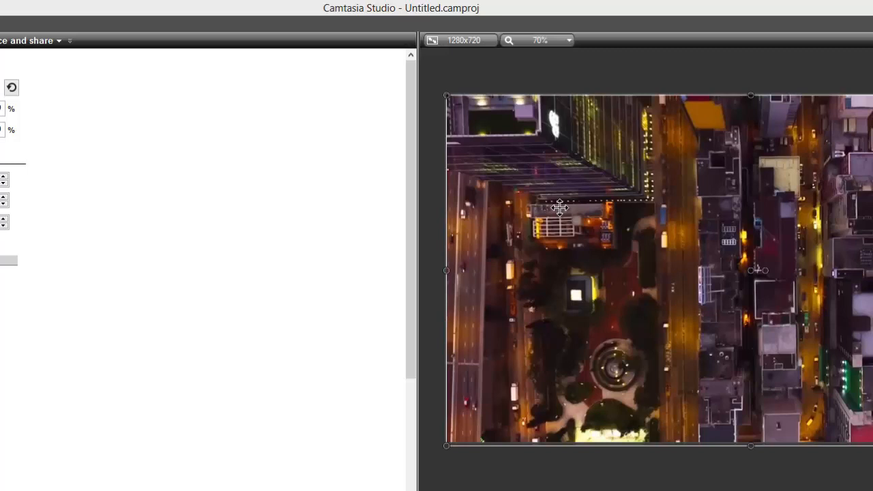
# Change the canvas background color to yellow in the editing dimensions settings
pyautogui.rightClick(516, 158)
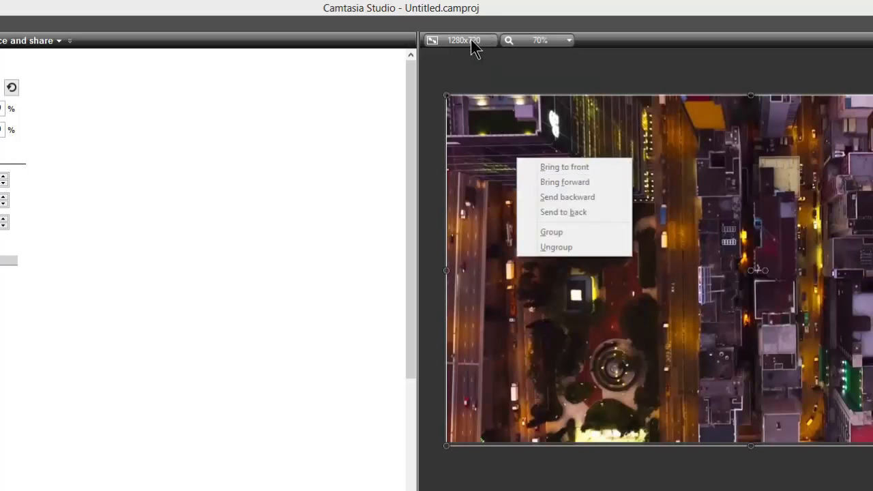
pyautogui.click(440, 42)
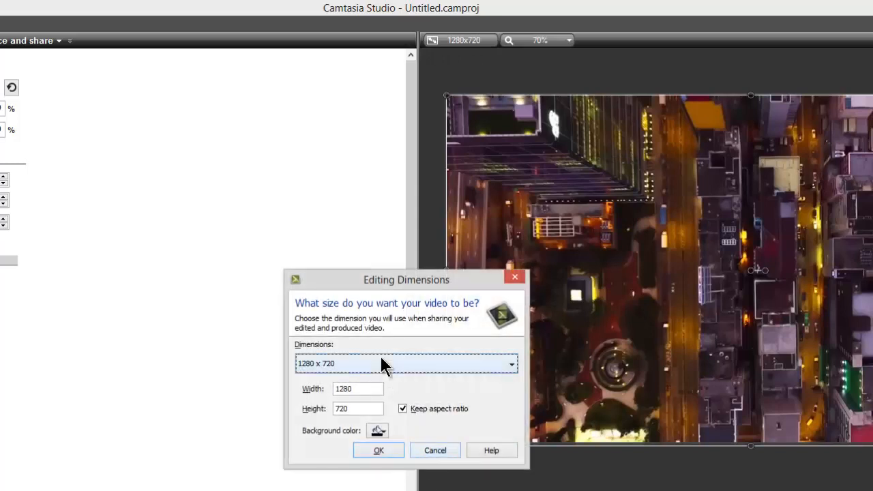
pyautogui.click(380, 431)
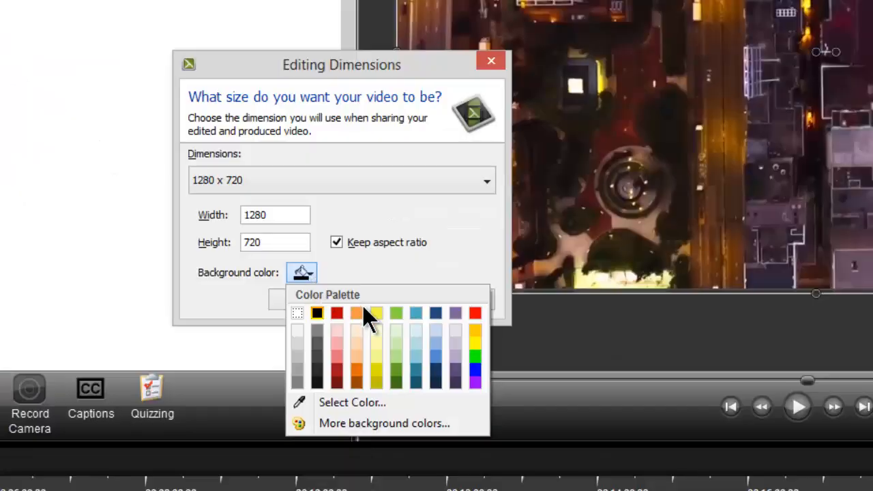
pyautogui.click(456, 305)
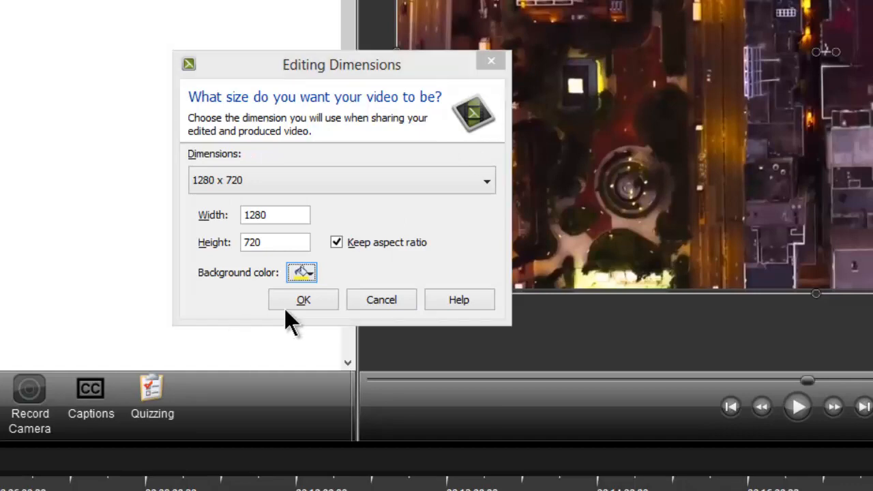
pyautogui.click(303, 300)
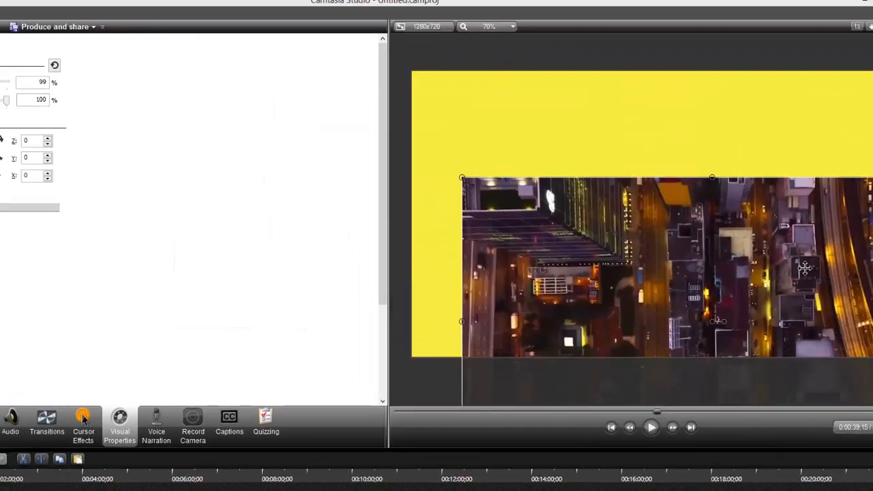
# Set the canvas background color to black in the editing dimensions settings
pyautogui.click(427, 27)
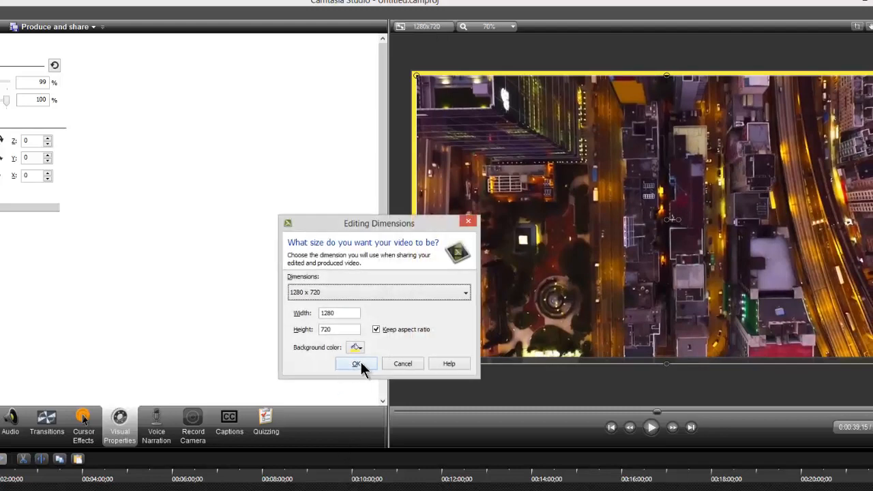
pyautogui.click(355, 347)
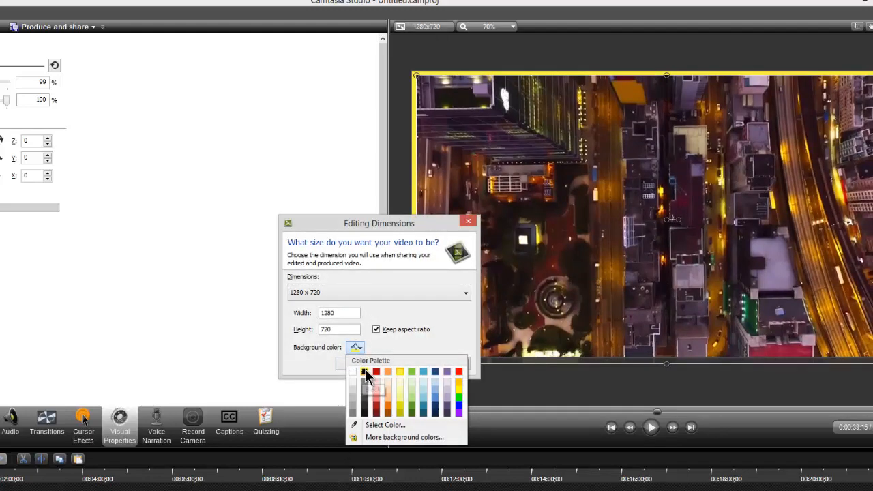
pyautogui.click(363, 386)
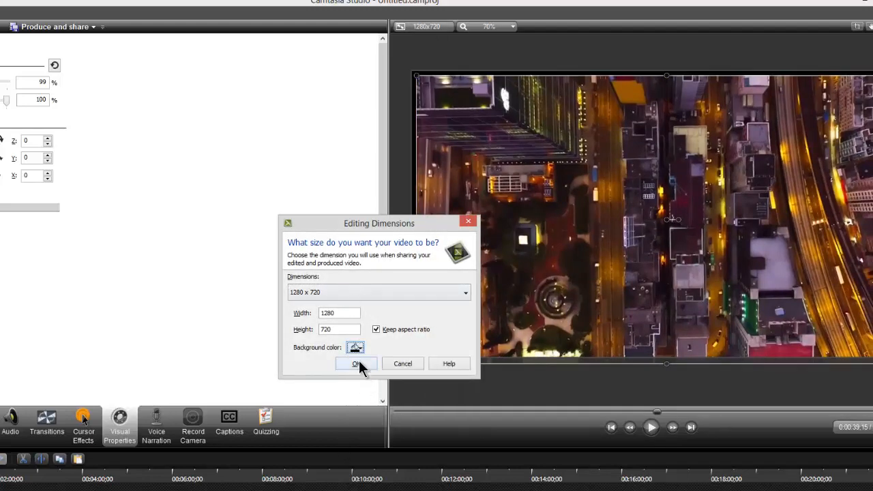
pyautogui.click(356, 364)
pyautogui.moveTo(710, 186); pyautogui.dragTo(722, 185)
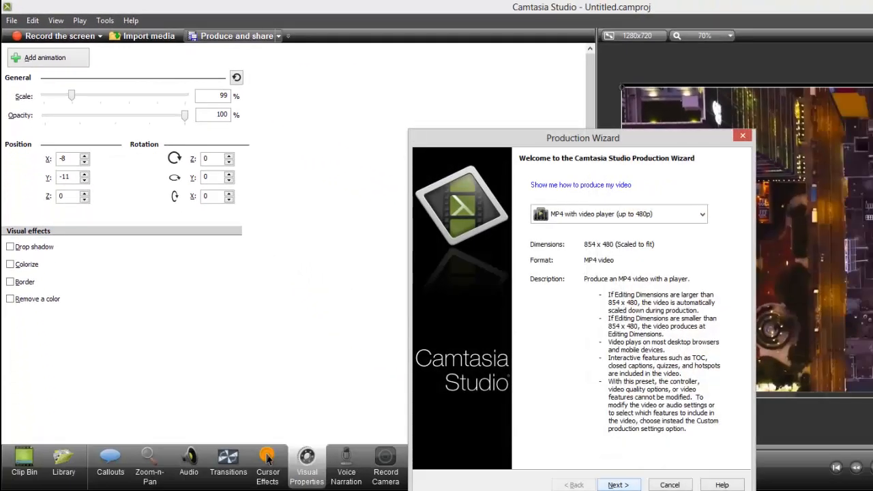
# Open the production preset manager through the Add / Edit preset option of the Production Wizard
pyautogui.moveTo(712, 134); pyautogui.dragTo(745, 114)
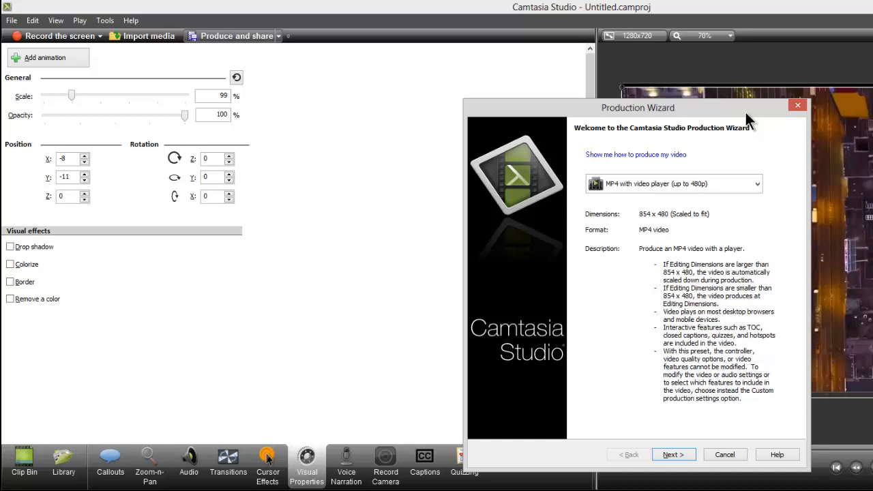
pyautogui.click(703, 184)
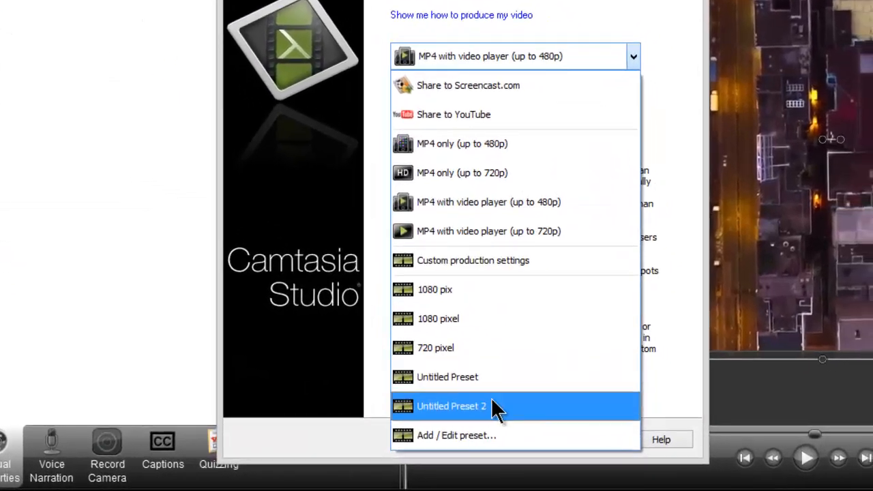
pyautogui.click(538, 436)
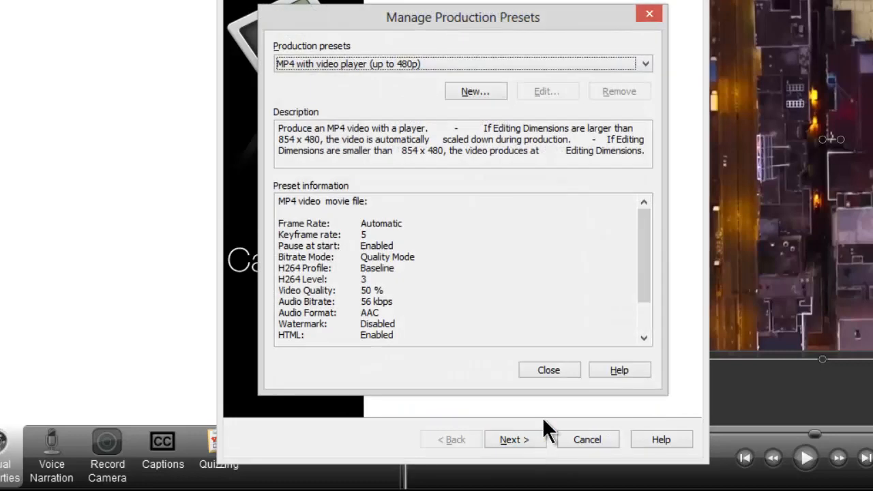
pyautogui.moveTo(551, 28); pyautogui.dragTo(379, 8)
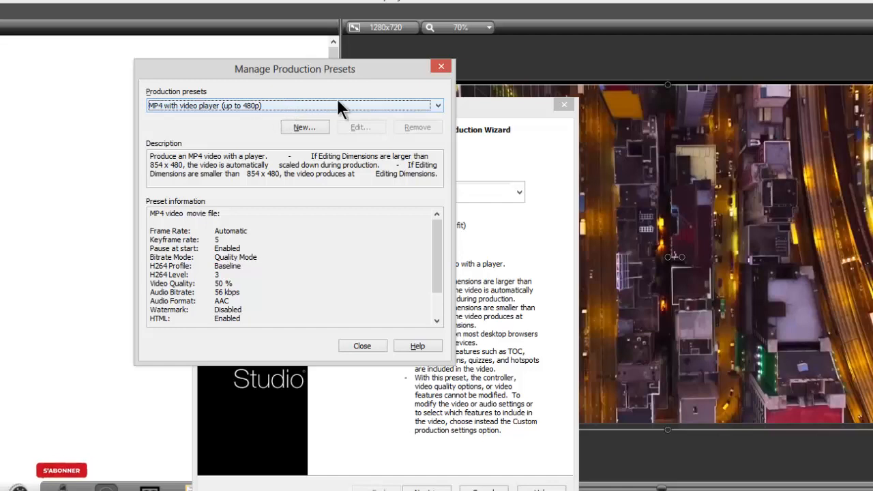
pyautogui.click(274, 105)
pyautogui.click(274, 106)
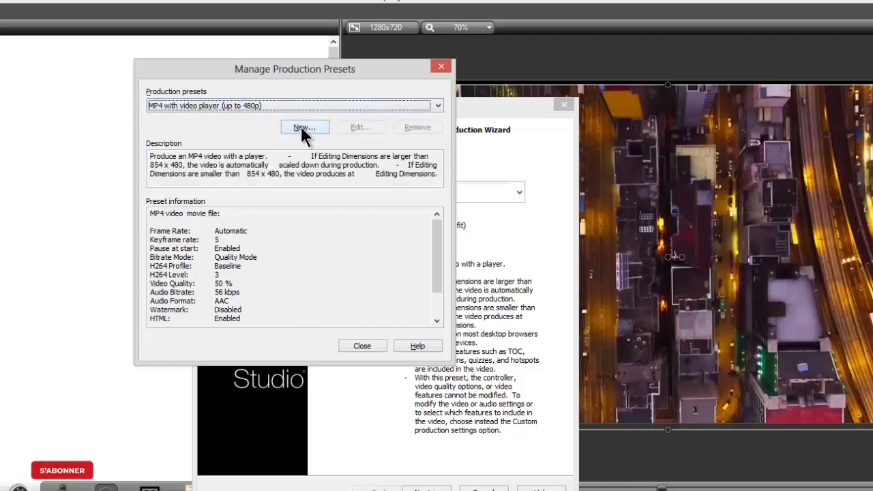
# Start a new production preset and name it 720 P
pyautogui.click(301, 126)
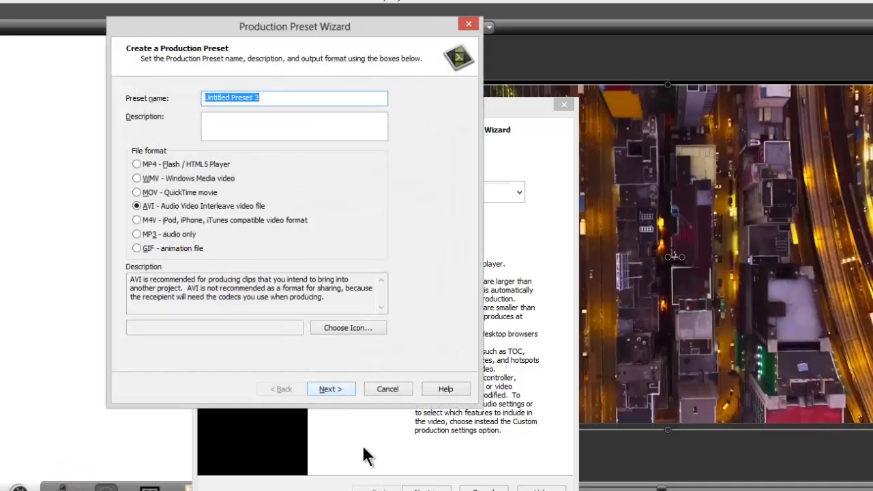
pyautogui.click(265, 97)
pyautogui.write('3')
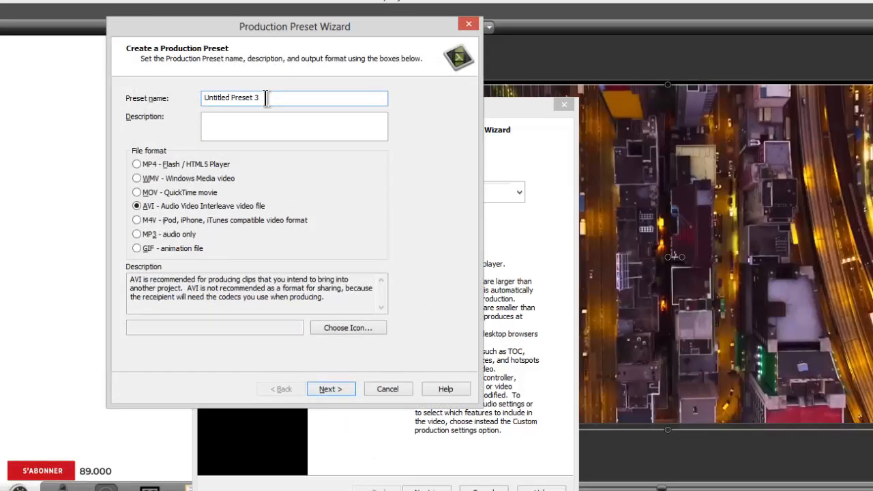
pyautogui.press('BackSpace')
pyautogui.press('BackSpace')
pyautogui.press('BackSpace')
pyautogui.press('BackSpace')
pyautogui.press('BackSpace')
pyautogui.press('BackSpace')
pyautogui.press('BackSpace')
pyautogui.press('BackSpace')
pyautogui.press('BackSpace')
pyautogui.press('BackSpace')
pyautogui.press('BackSpace')
pyautogui.press('BackSpace')
pyautogui.press('BackSpace')
pyautogui.press('BackSpace')
pyautogui.press('BackSpace')
pyautogui.press('BackSpace')
pyautogui.press('BackSpace')
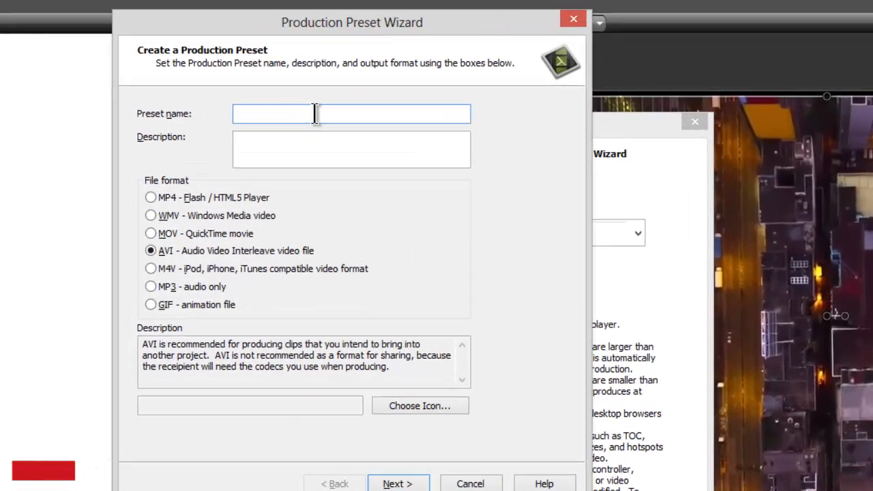
pyautogui.write('720')
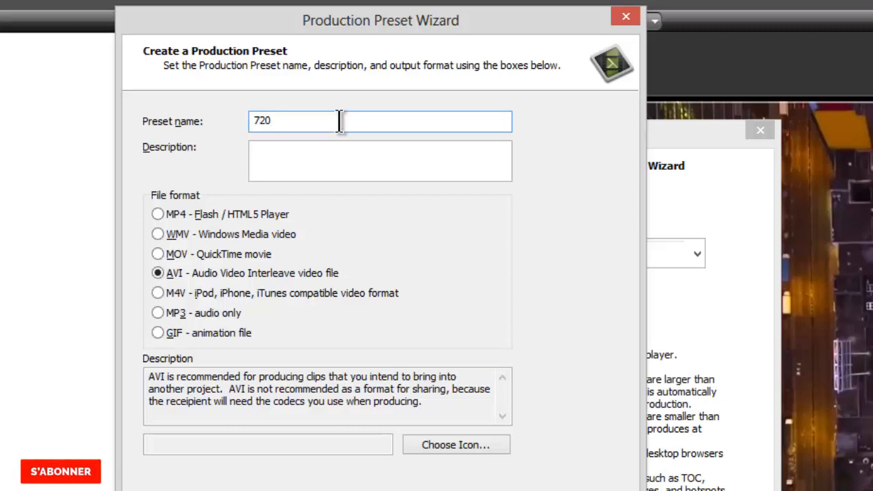
pyautogui.write(' P')
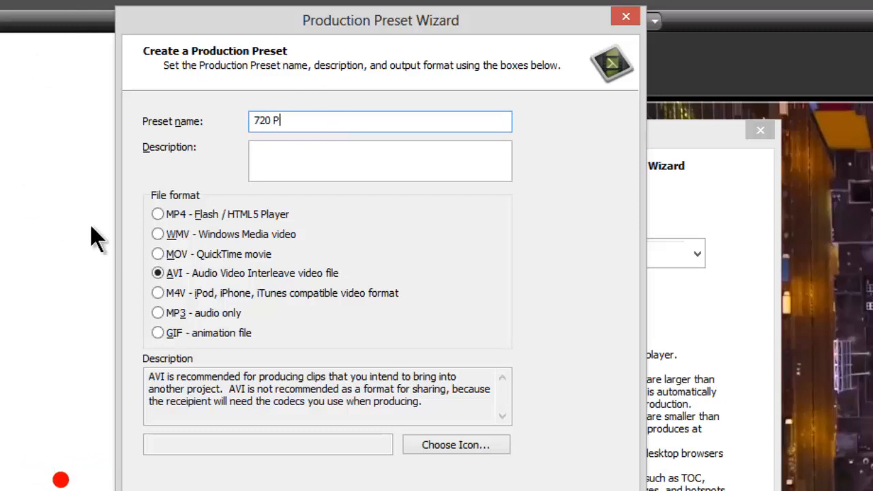
# Set the preset's file format to MP4 - Flash / HTML5 Player and continue to the player options
pyautogui.click(155, 273)
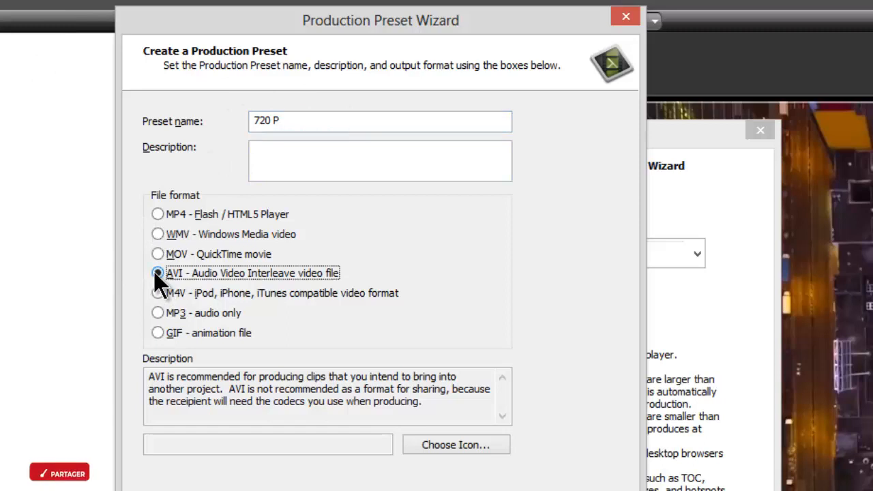
pyautogui.click(154, 216)
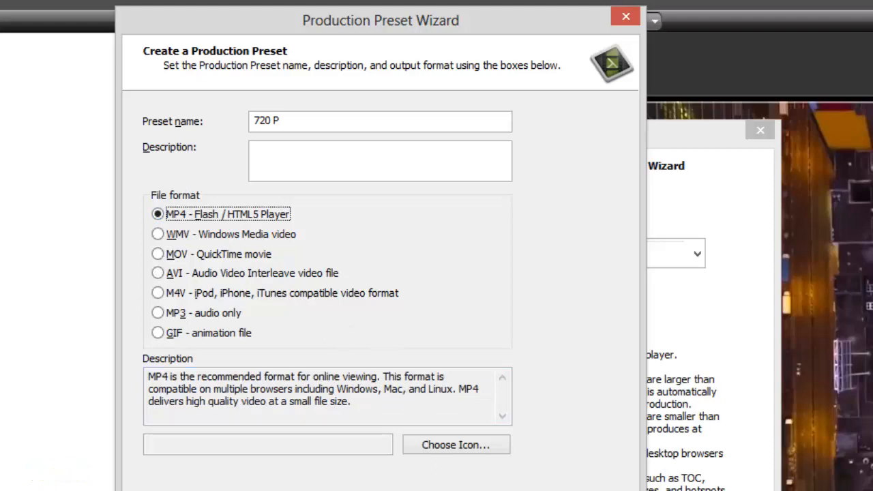
pyautogui.press('Return')
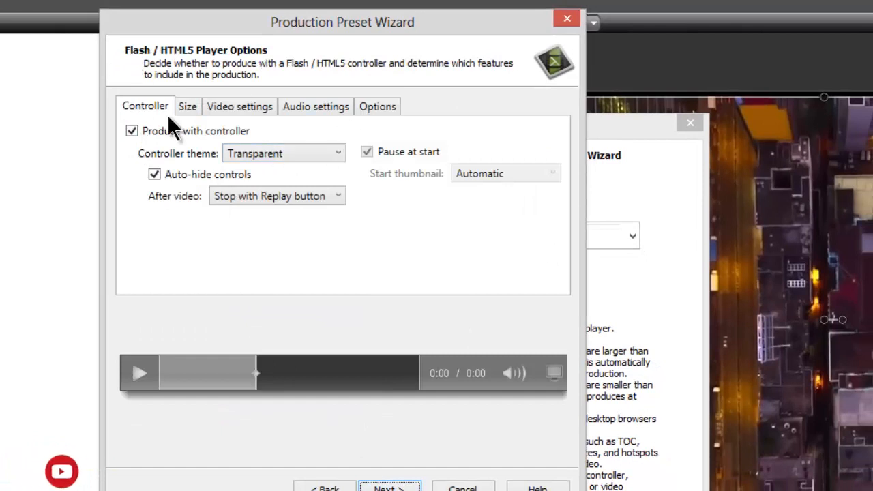
# Check the preset's size options, and set its video encoding quality to 90%
pyautogui.click(187, 107)
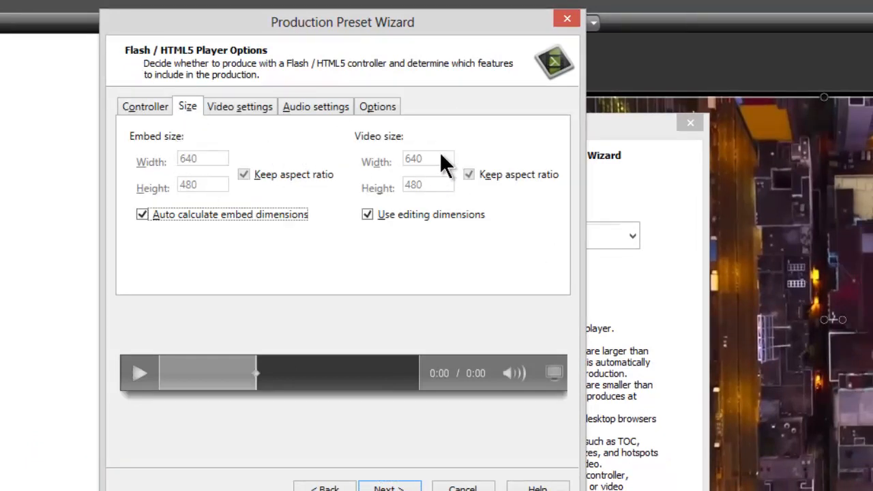
pyautogui.click(242, 107)
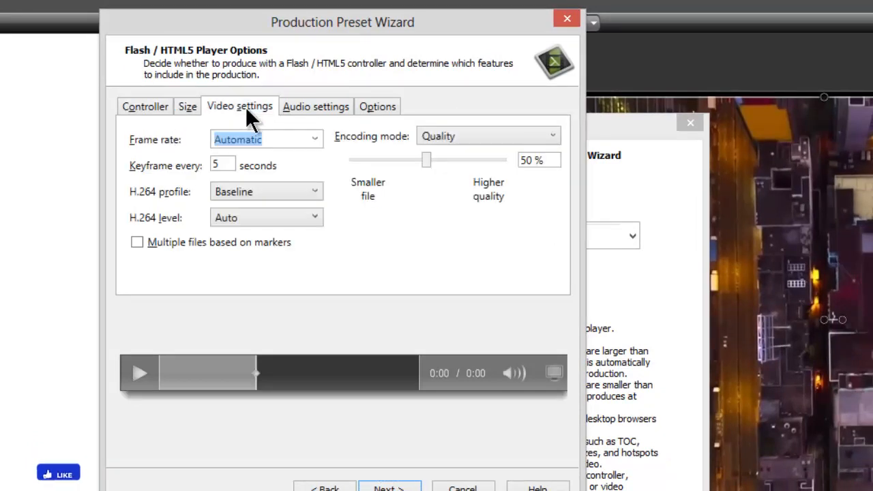
pyautogui.click(426, 163)
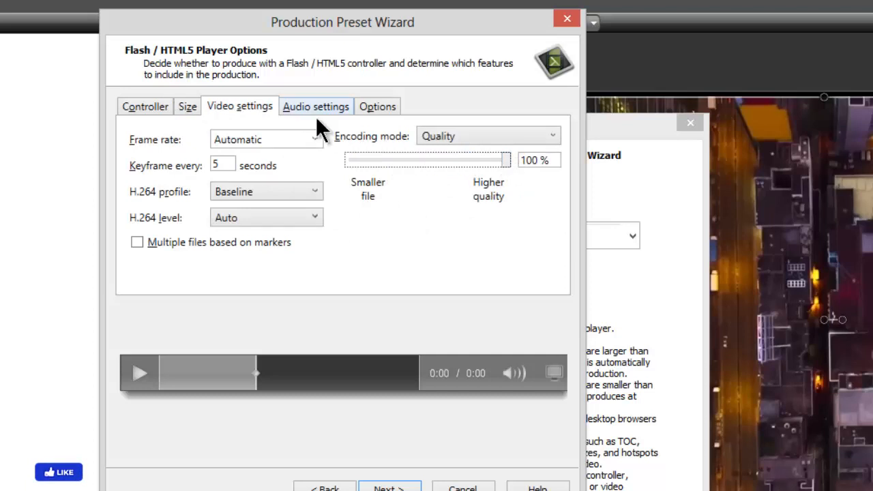
pyautogui.moveTo(506, 160); pyautogui.dragTo(487, 160)
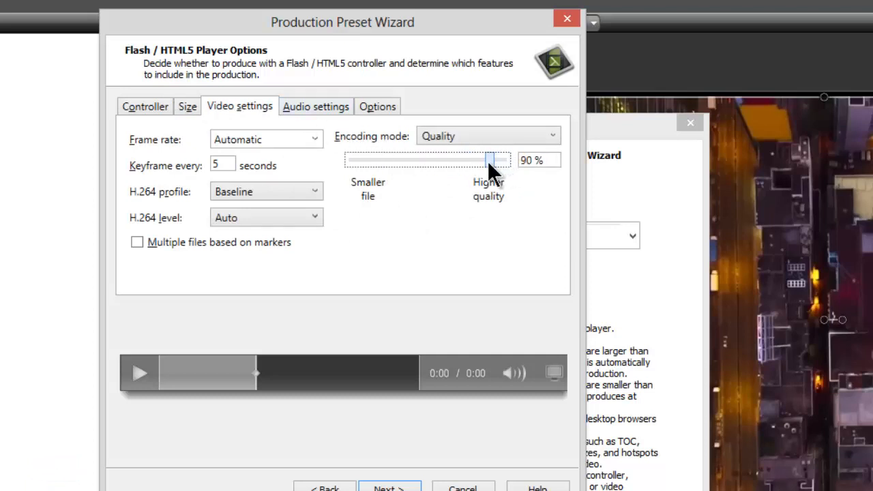
# Open the preset's audio settings, and switch audio encoding off and back on
pyautogui.click(315, 103)
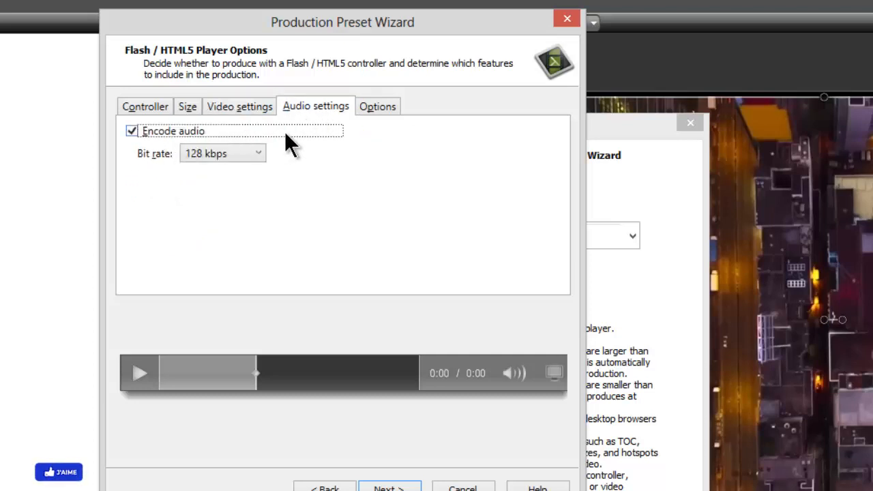
pyautogui.click(137, 131)
pyautogui.click(137, 131)
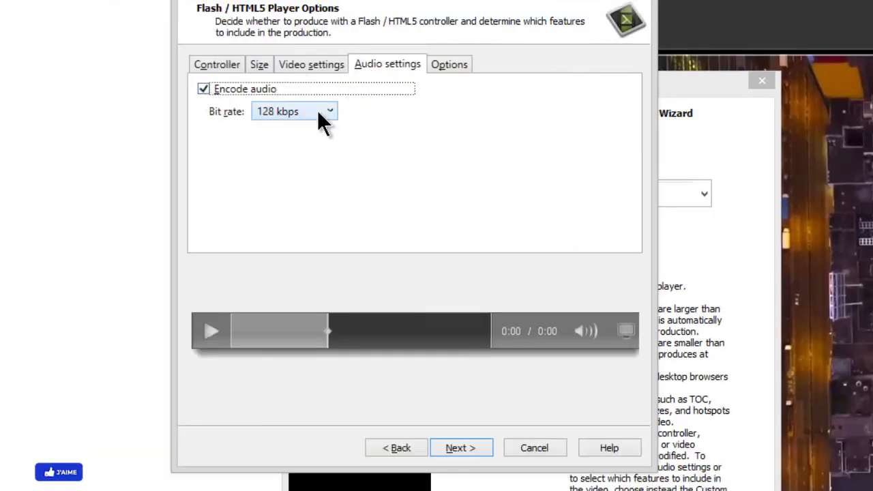
# Set the preset's audio bit rate to 1024 kbps, then finish the preset and leave the preset manager
pyautogui.click(299, 111)
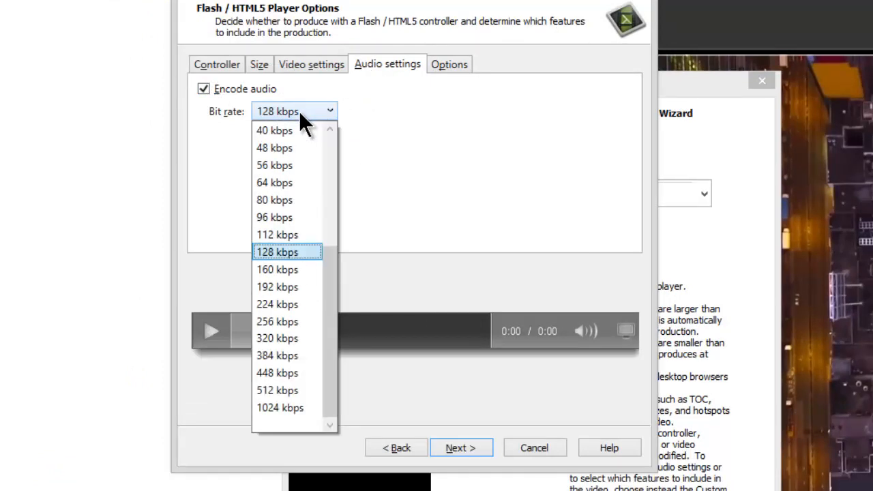
pyautogui.click(298, 408)
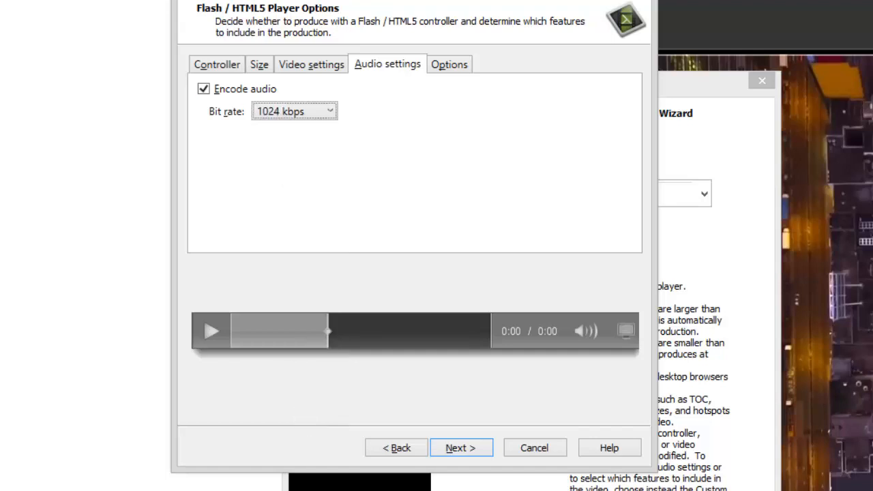
pyautogui.click(461, 450)
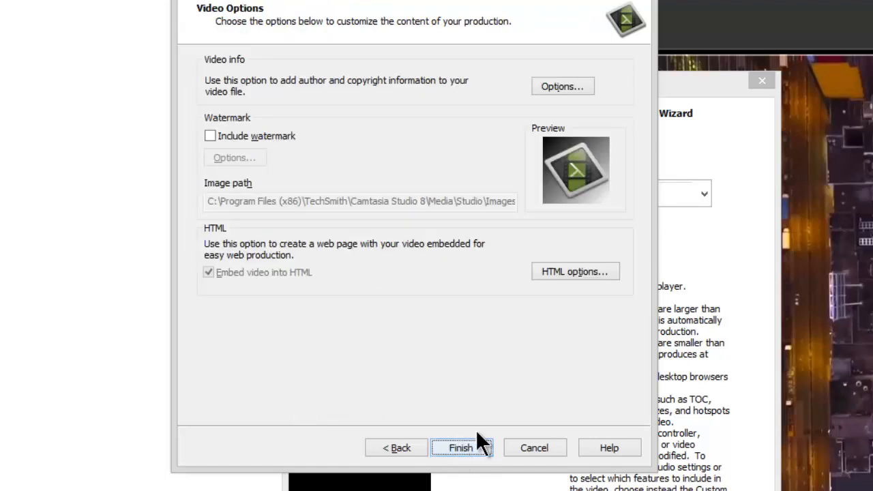
pyautogui.click(462, 447)
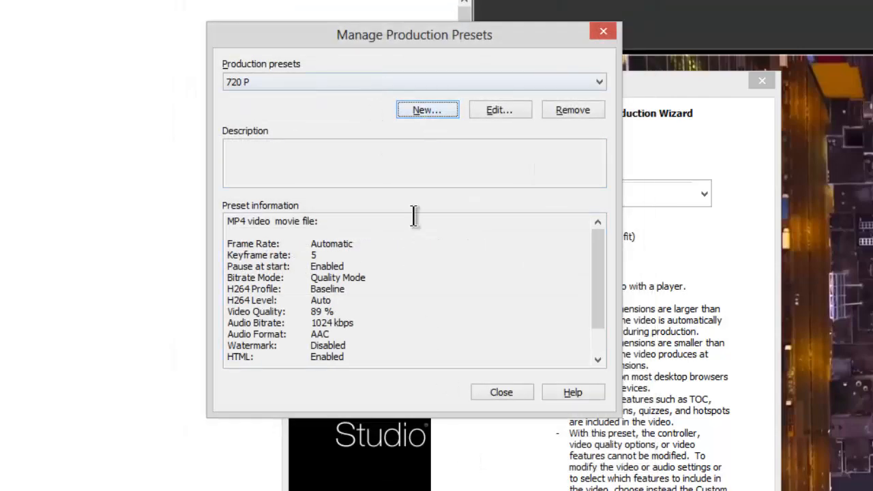
pyautogui.click(502, 394)
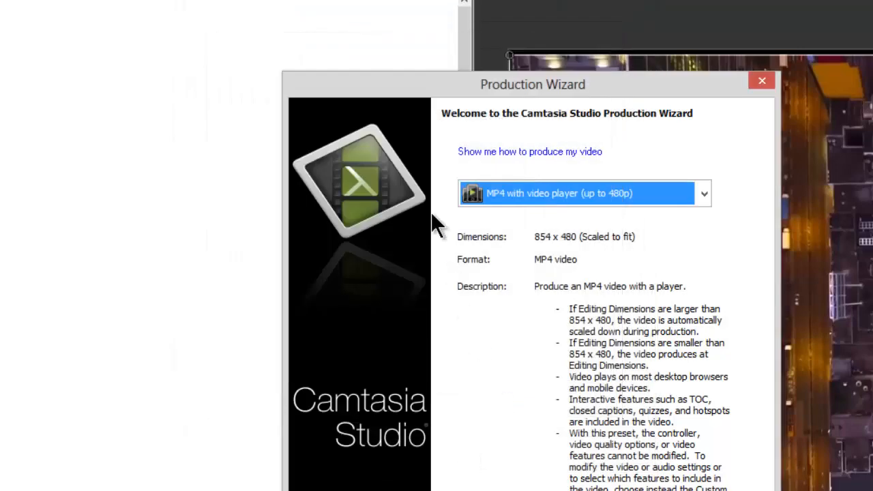
# Look through the available production presets and cancel the Production Wizard without producing
pyautogui.click(532, 193)
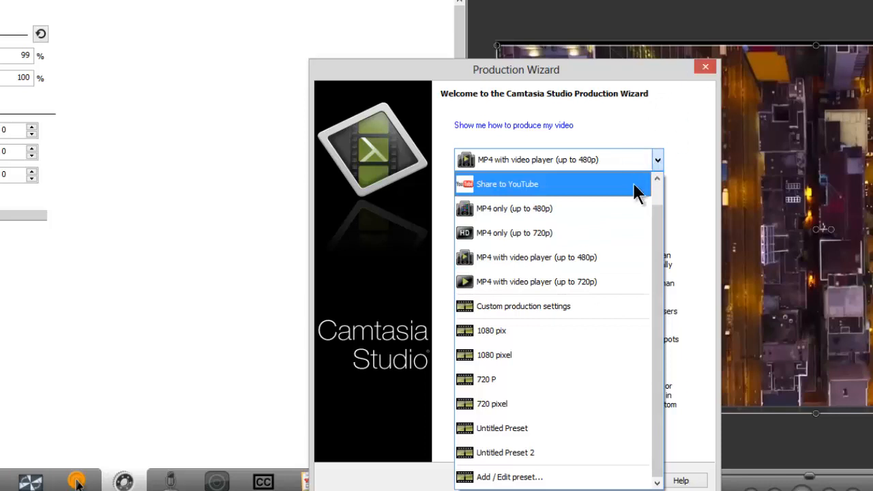
pyautogui.click(674, 368)
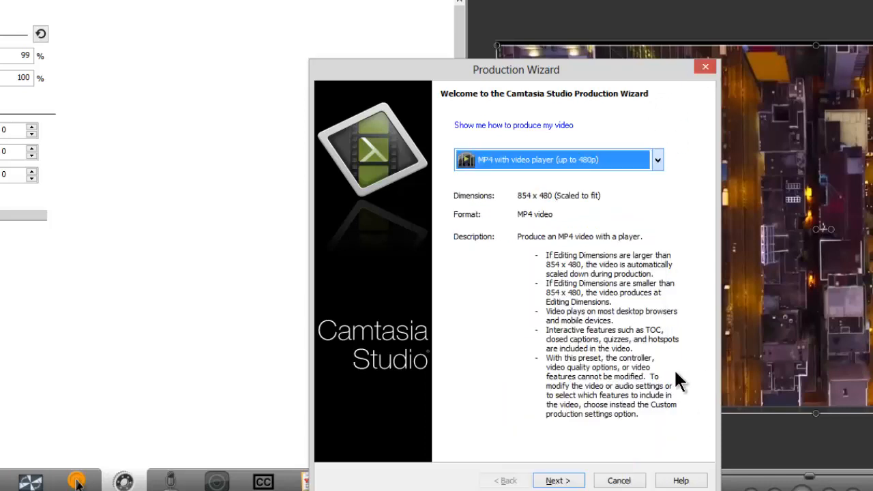
pyautogui.click(619, 481)
pyautogui.moveTo(616, 273); pyautogui.dragTo(625, 255)
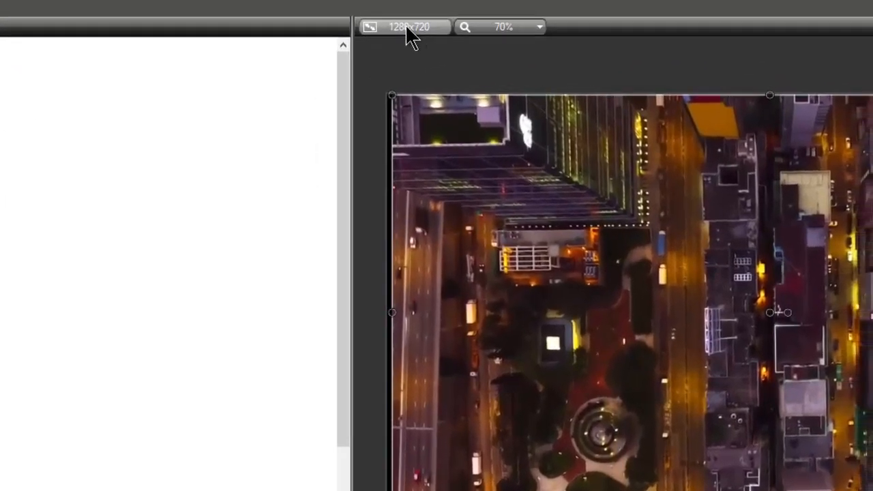
# Set the project's editing dimensions to a custom 1920 x 1080 with the aspect ratio kept
pyautogui.click(406, 27)
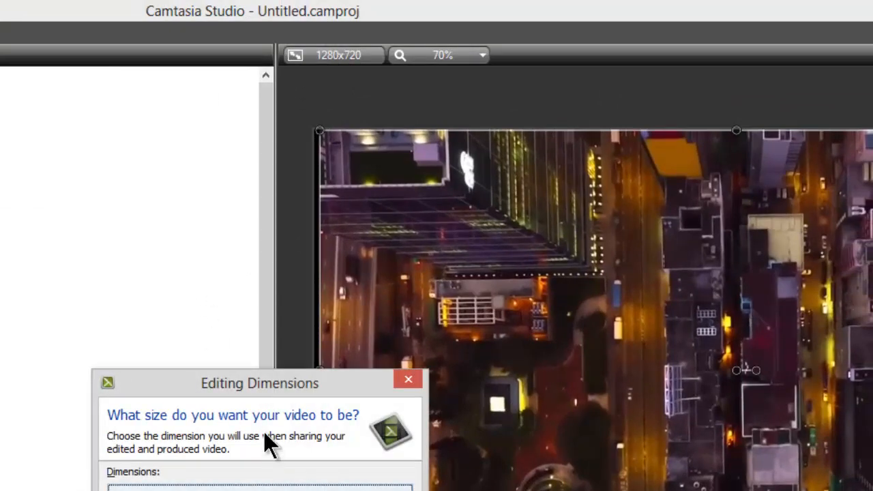
pyautogui.moveTo(246, 386); pyautogui.dragTo(271, 266)
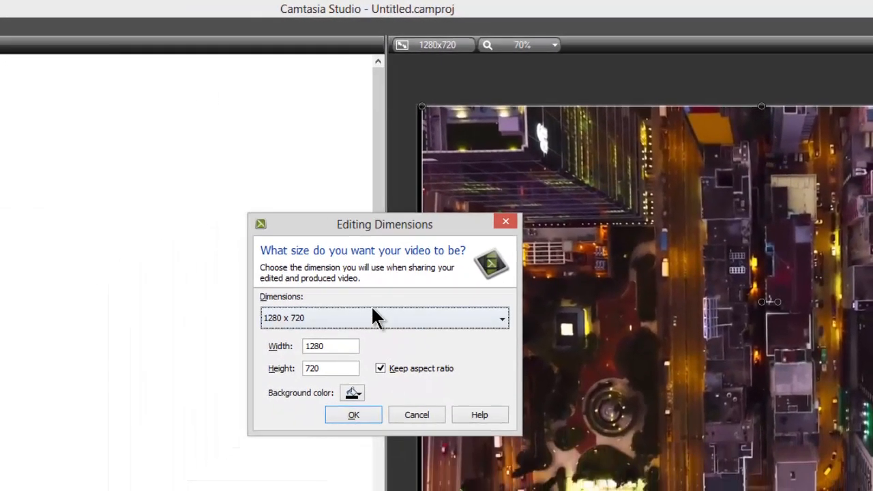
pyautogui.click(355, 318)
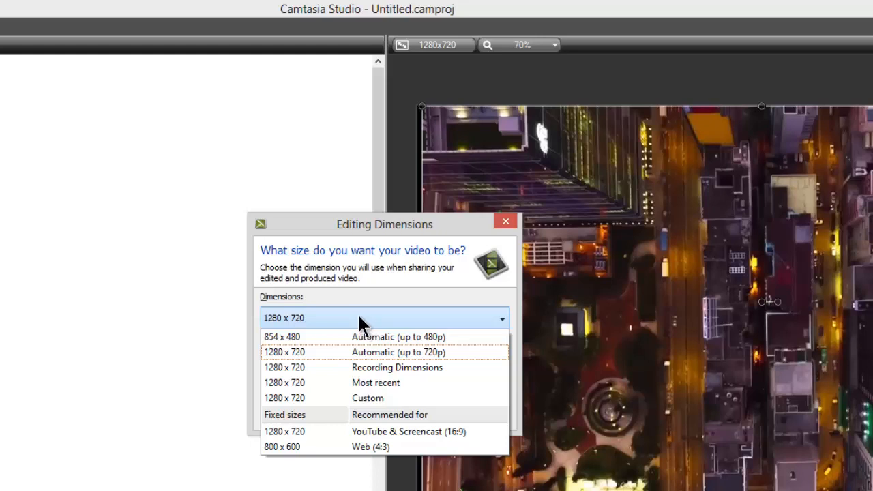
pyautogui.click(372, 398)
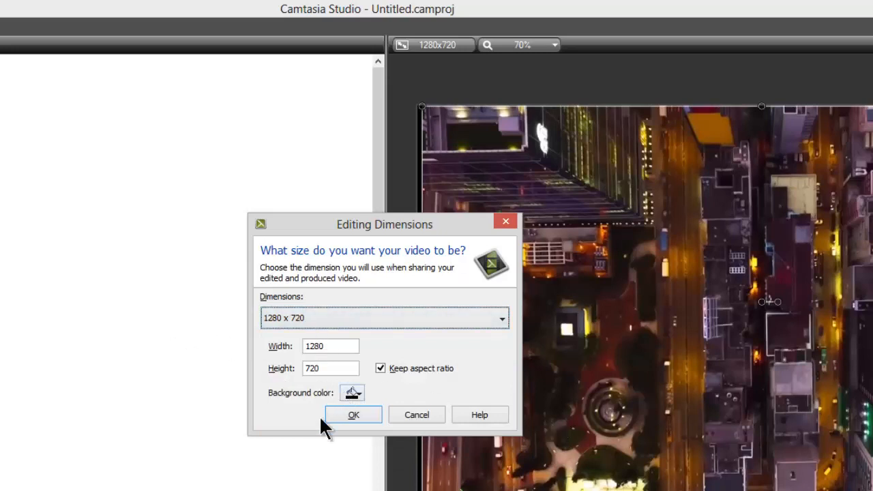
pyautogui.click(326, 368)
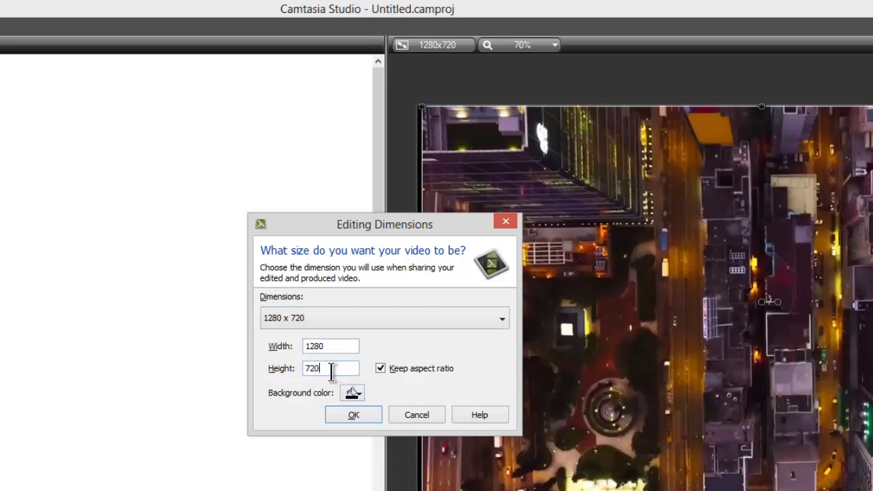
pyautogui.press('BackSpace')
pyautogui.press('BackSpace')
pyautogui.press('BackSpace')
pyautogui.write('1')
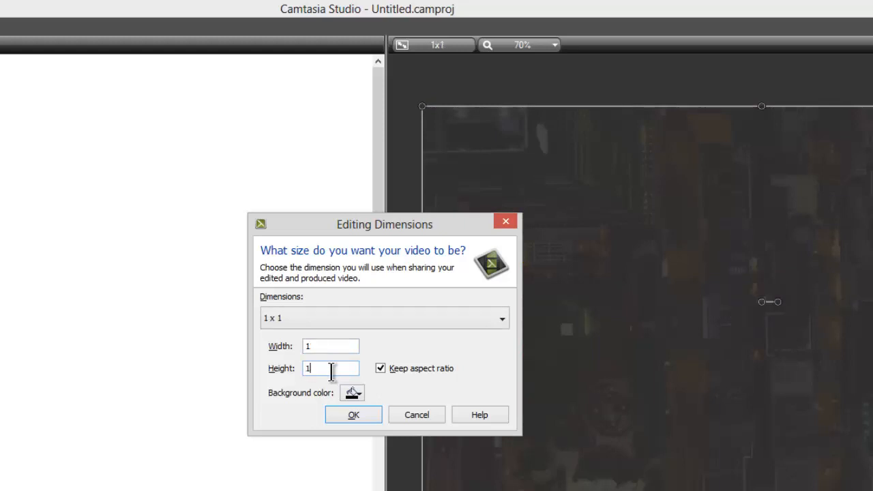
pyautogui.write('08')
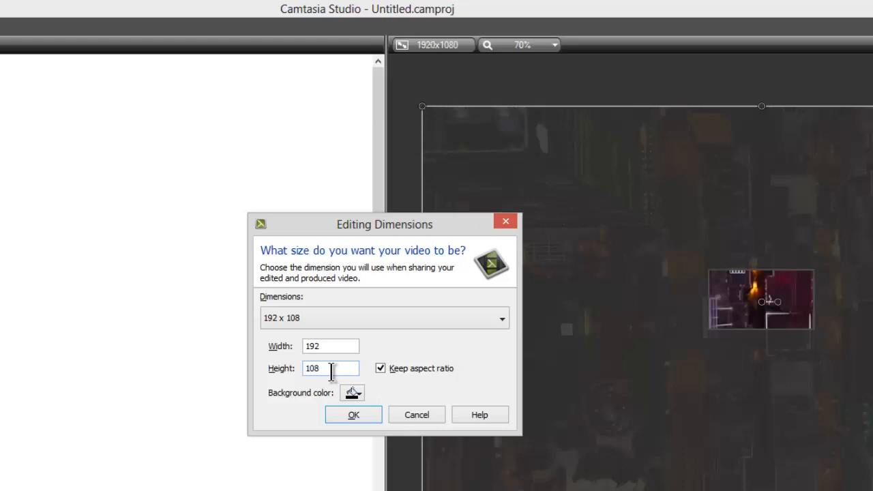
pyautogui.write('0')
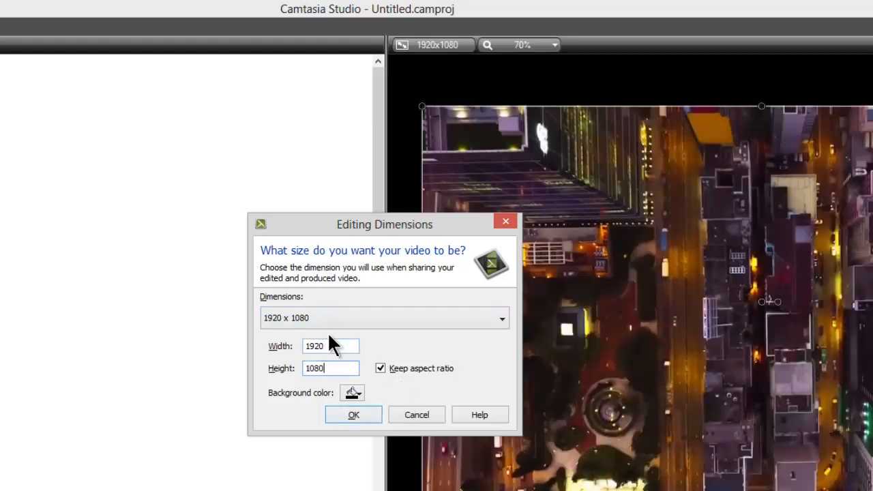
pyautogui.click(353, 416)
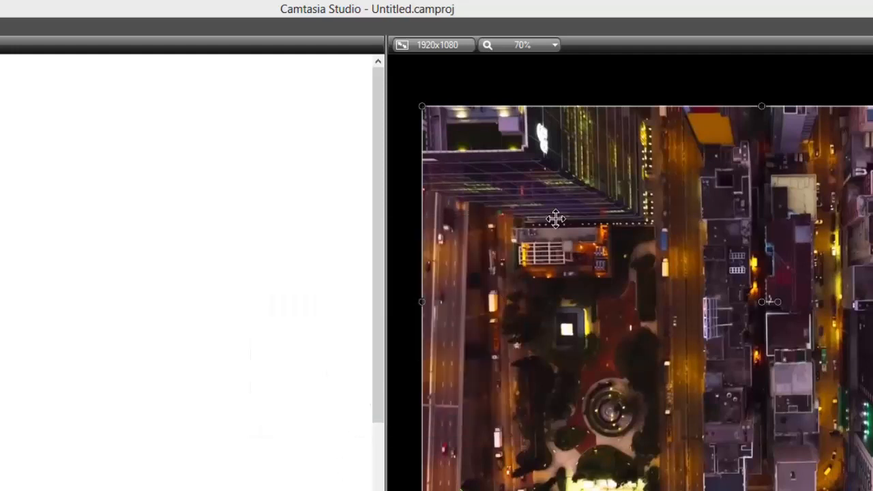
# Enlarge and stretch the city video on the canvas until it fills the whole 1920 x 1080 frame
pyautogui.click(528, 43)
pyautogui.click(539, 80)
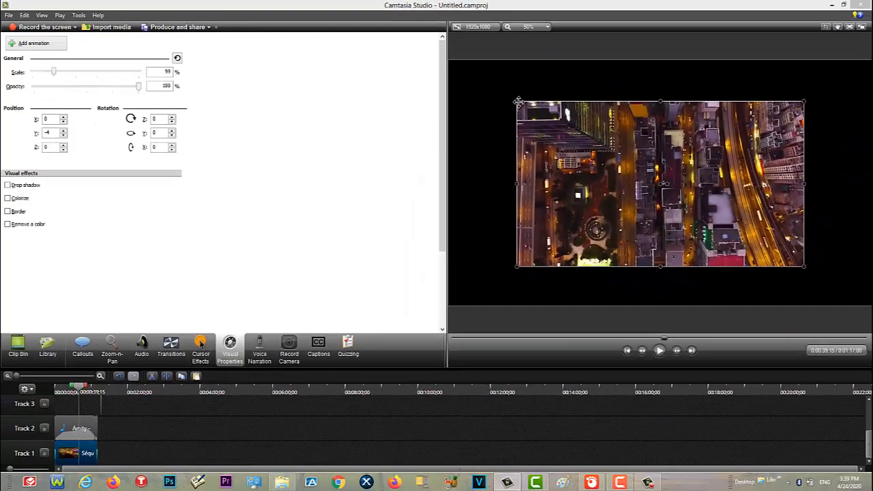
pyautogui.click(529, 27)
pyautogui.click(523, 38)
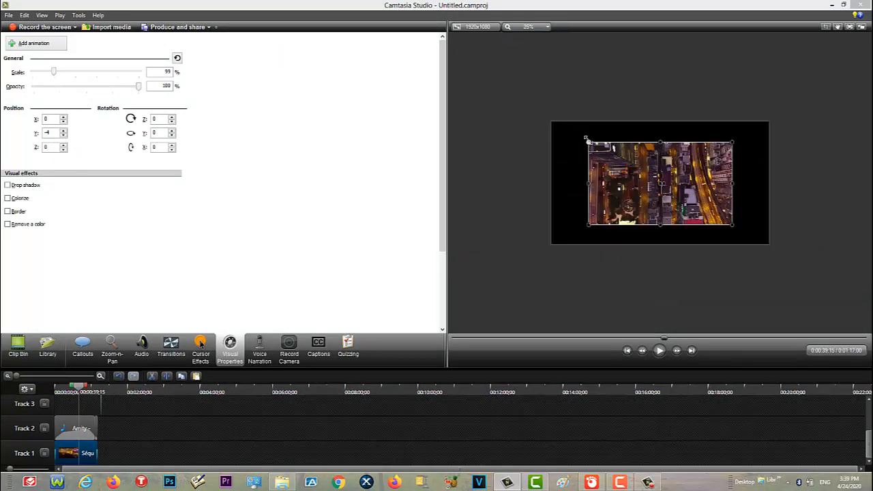
pyautogui.moveTo(585, 138); pyautogui.dragTo(548, 128)
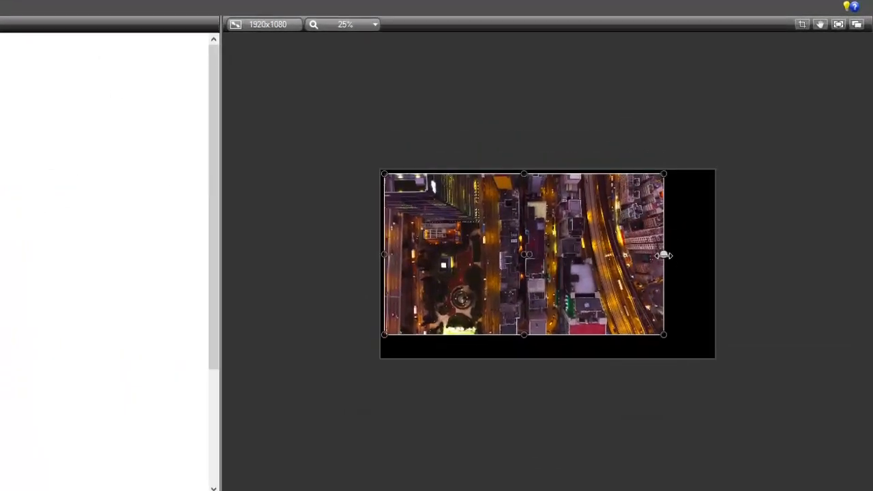
pyautogui.moveTo(664, 255); pyautogui.dragTo(713, 276)
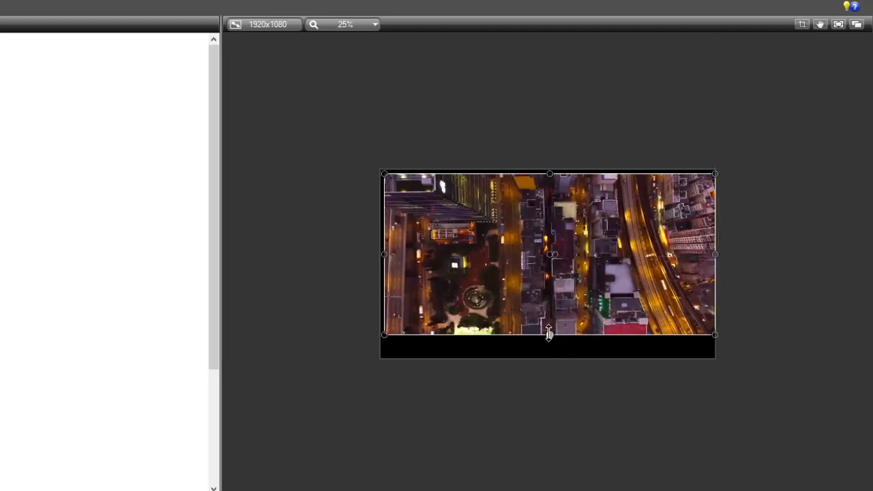
pyautogui.moveTo(549, 332); pyautogui.dragTo(550, 358)
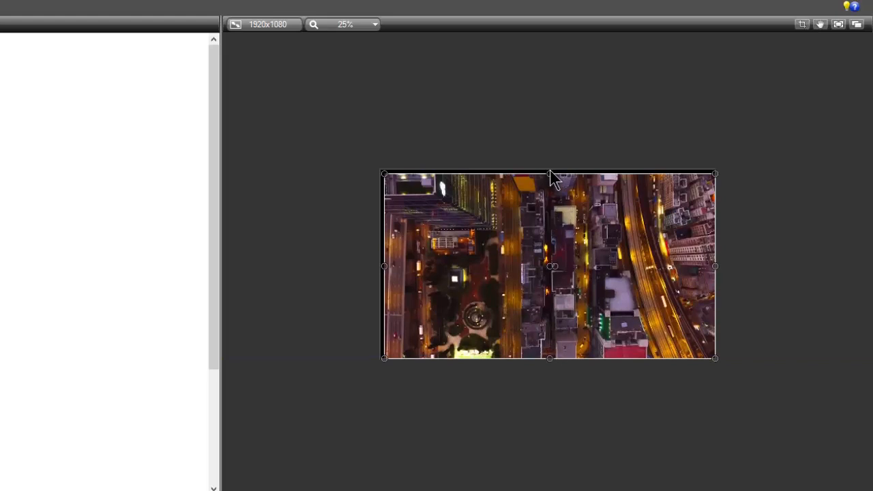
pyautogui.moveTo(548, 173); pyautogui.dragTo(548, 169)
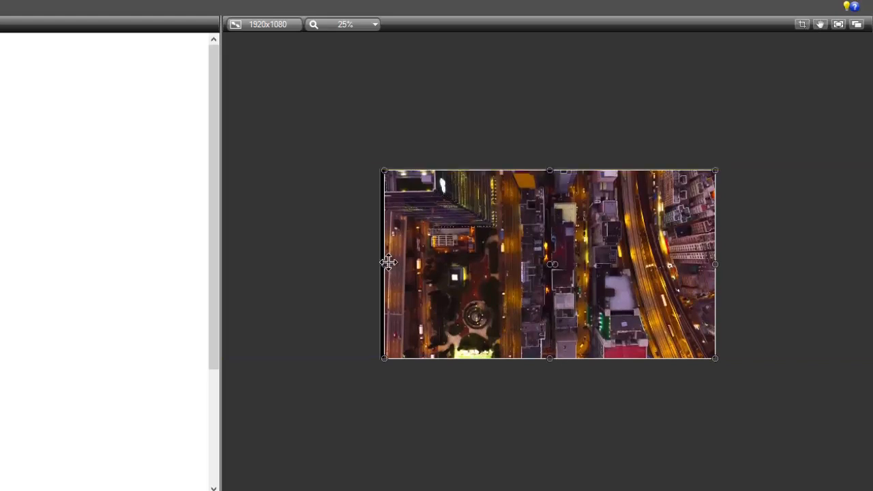
pyautogui.moveTo(386, 264); pyautogui.dragTo(380, 264)
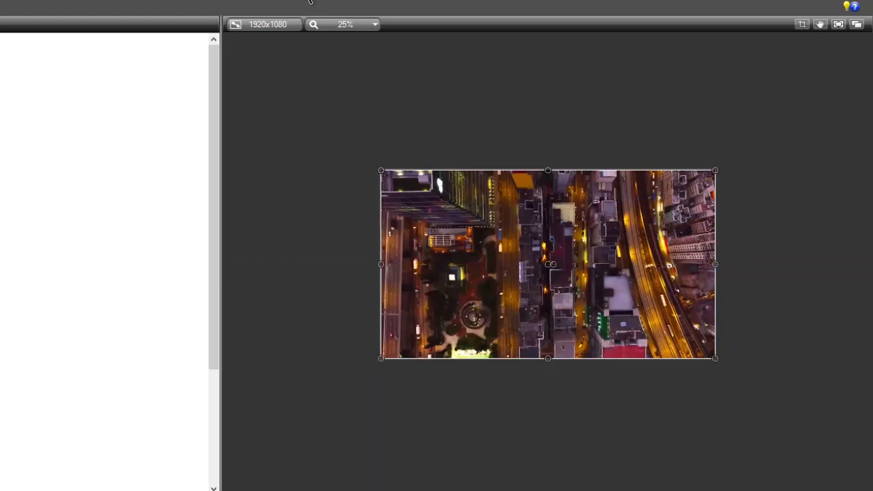
pyautogui.click(341, 24)
pyautogui.click(365, 57)
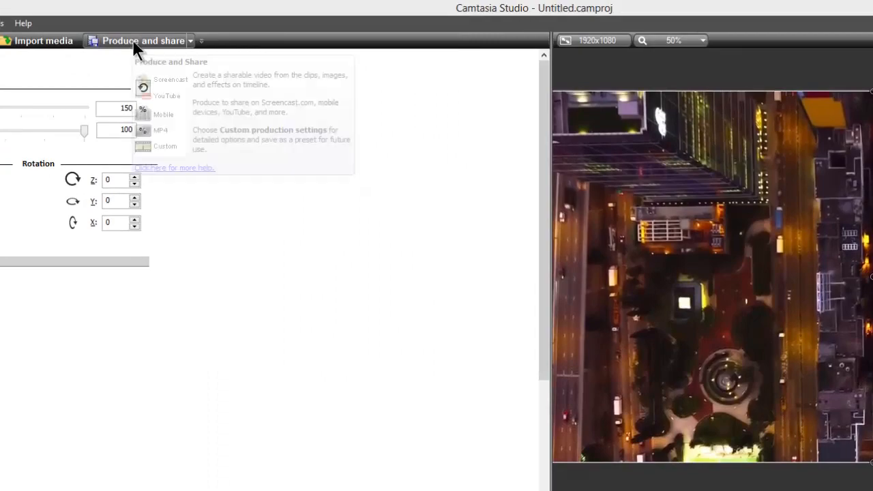
# Choose the 1080 pix production preset, continue to the file name and folder options, and close the wizard without producing
pyautogui.click(136, 40)
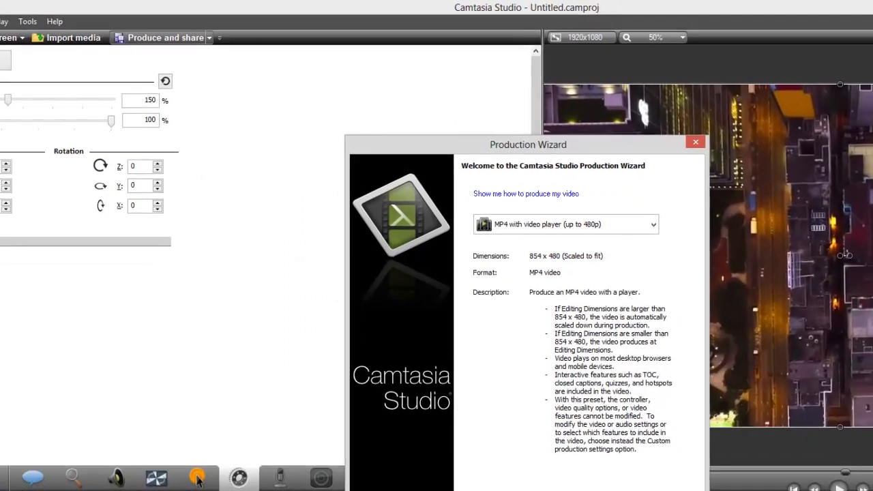
pyautogui.click(592, 226)
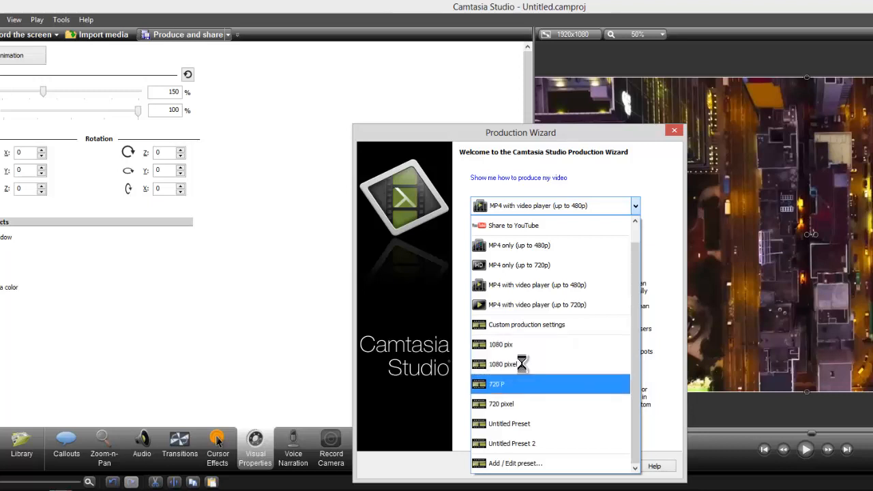
pyautogui.click(556, 347)
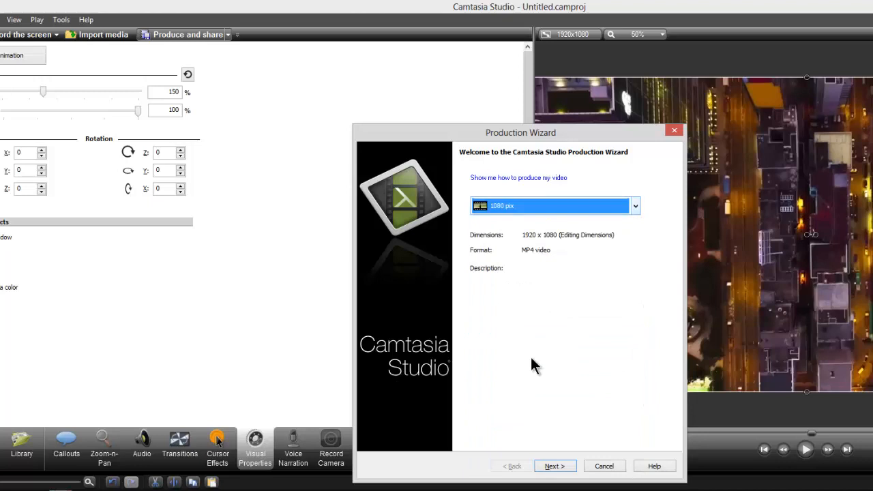
pyautogui.click(553, 466)
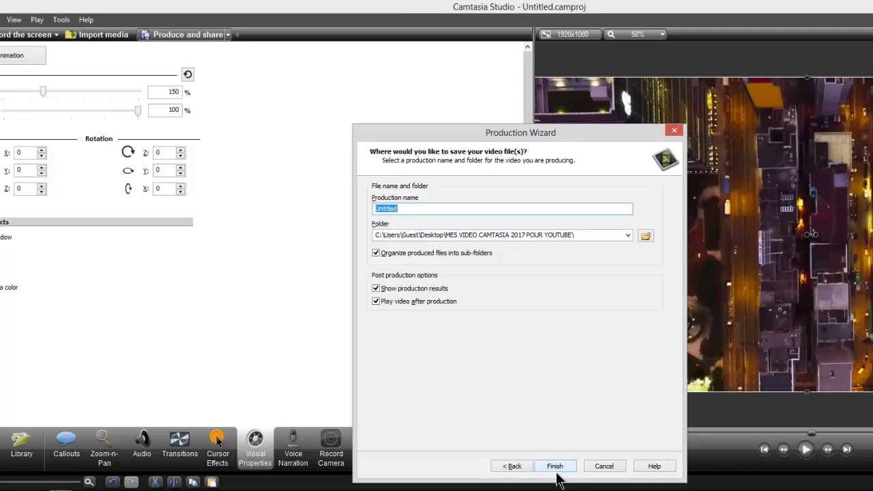
pyautogui.click(674, 131)
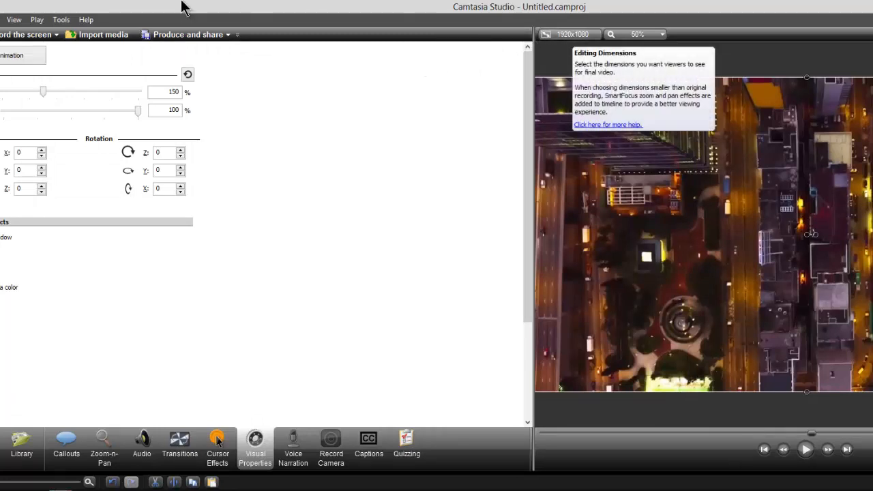
# Reopen the Production Wizard and select the 1080 pixel preset
pyautogui.click(182, 36)
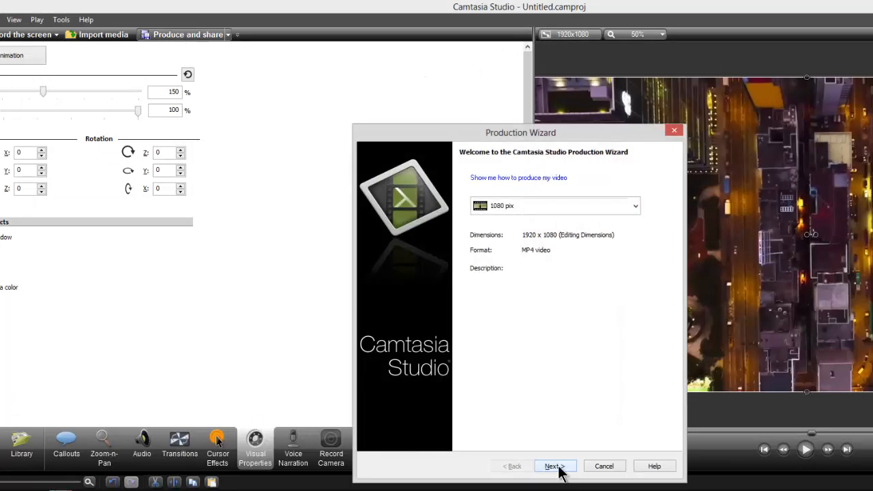
pyautogui.click(611, 208)
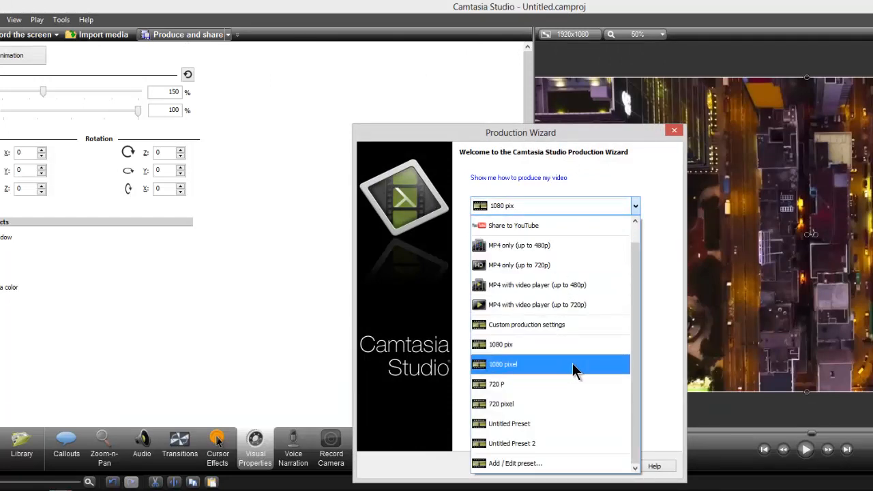
pyautogui.click(577, 370)
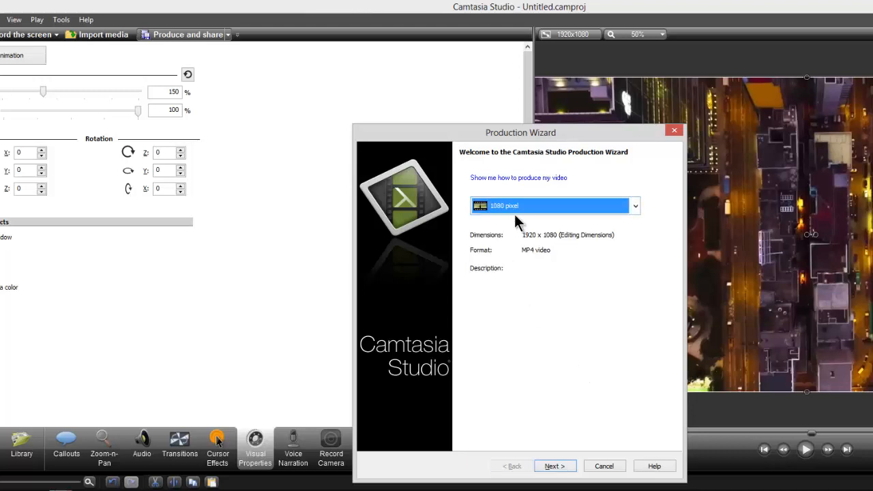
pyautogui.click(636, 207)
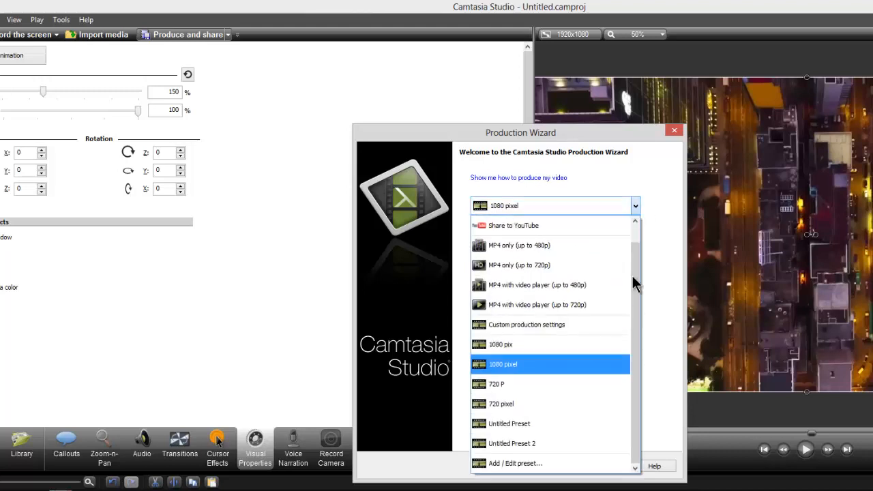
pyautogui.click(657, 383)
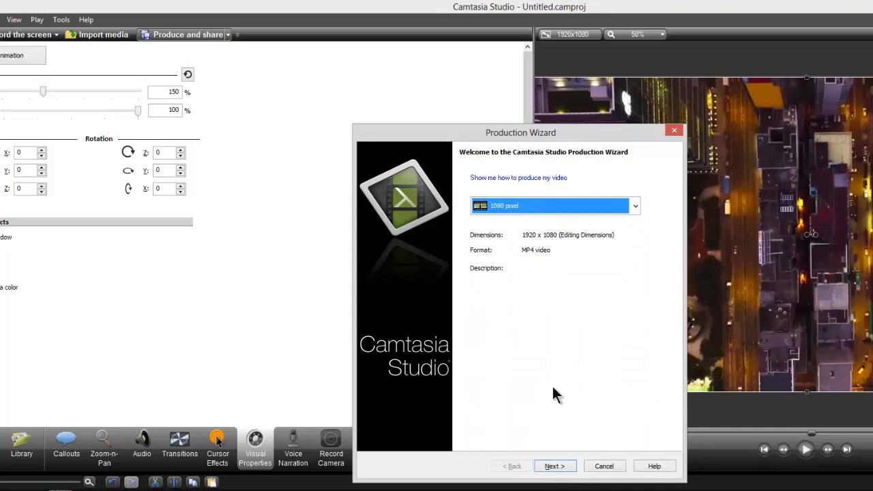
# Remove the custom 1080 pixel preset from the production presets and return to the Production Wizard
pyautogui.click(556, 208)
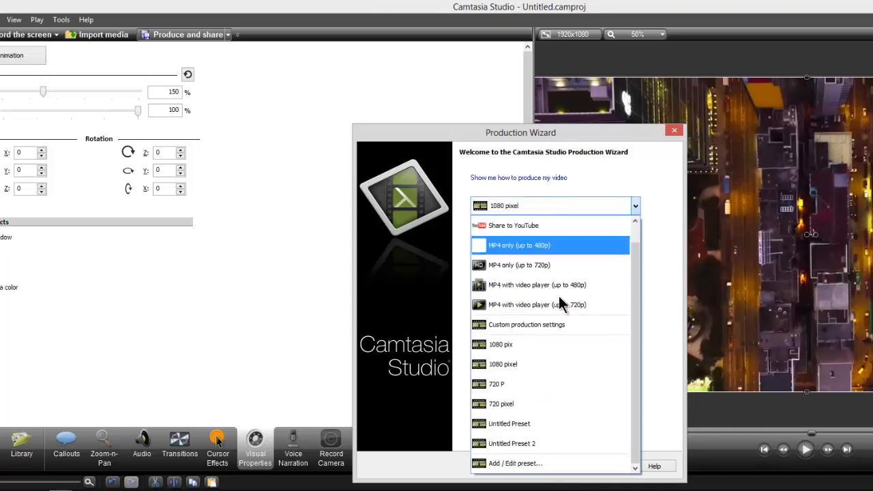
pyautogui.click(551, 465)
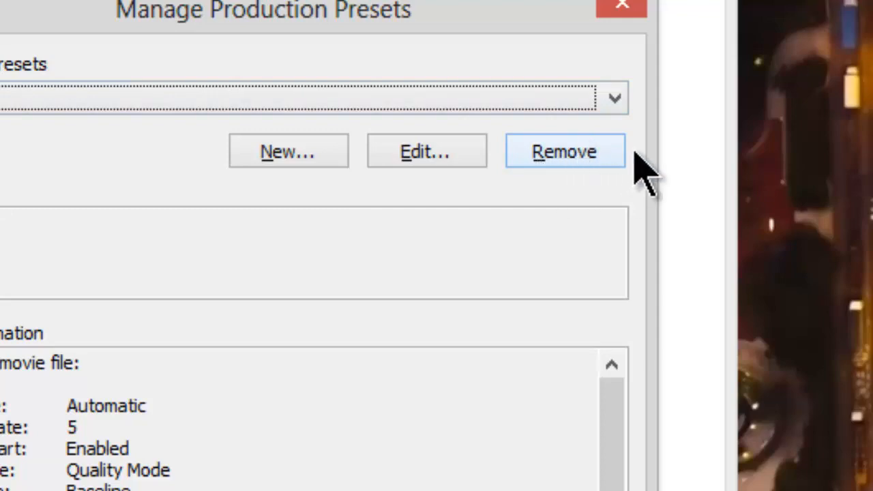
pyautogui.click(569, 161)
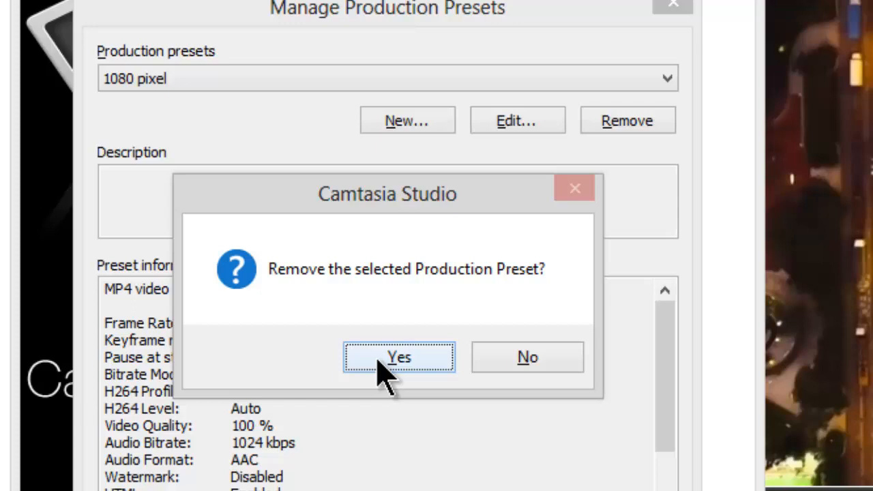
pyautogui.click(379, 358)
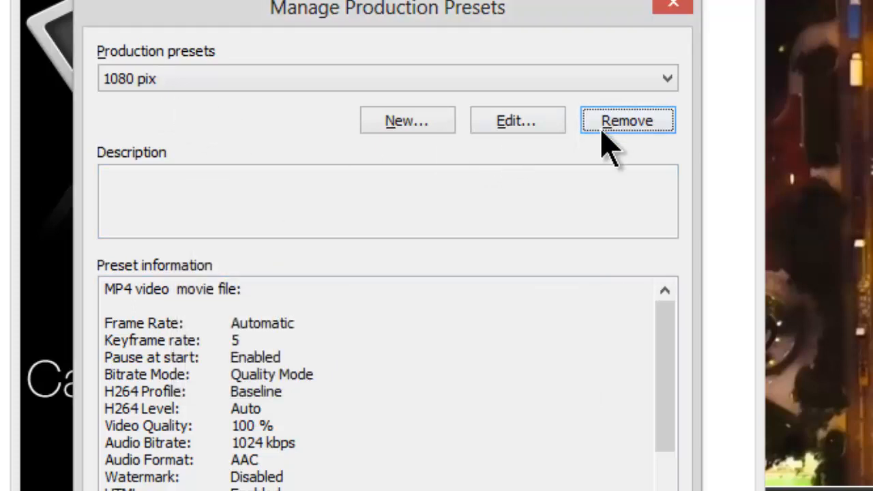
pyautogui.click(673, 7)
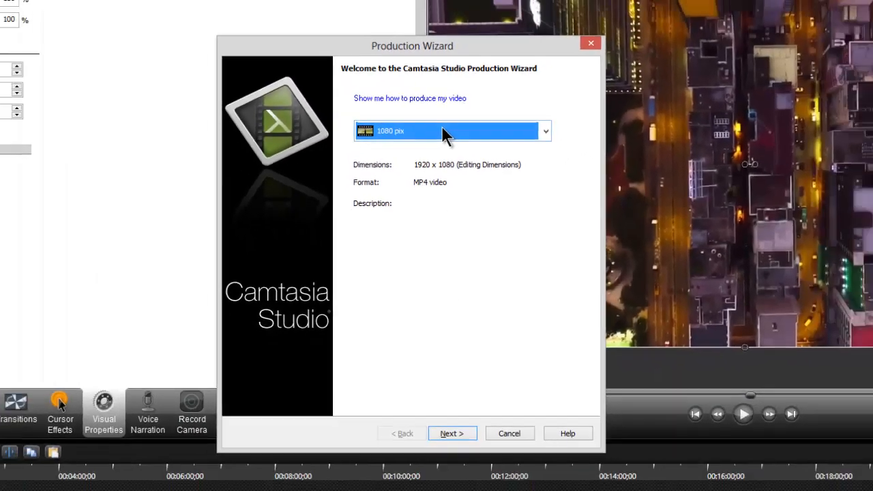
# Review the preset list with 1080 pix kept, view the production name and folder options, and close the wizard without producing
pyautogui.click(448, 99)
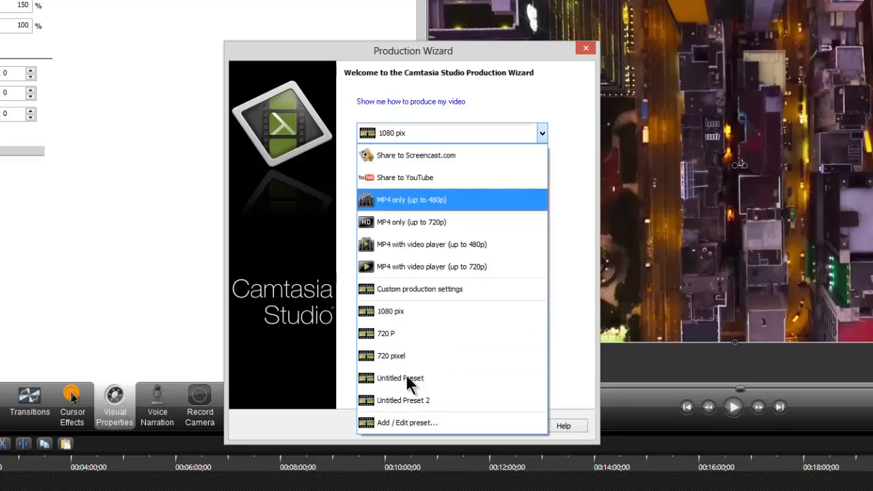
pyautogui.click(556, 289)
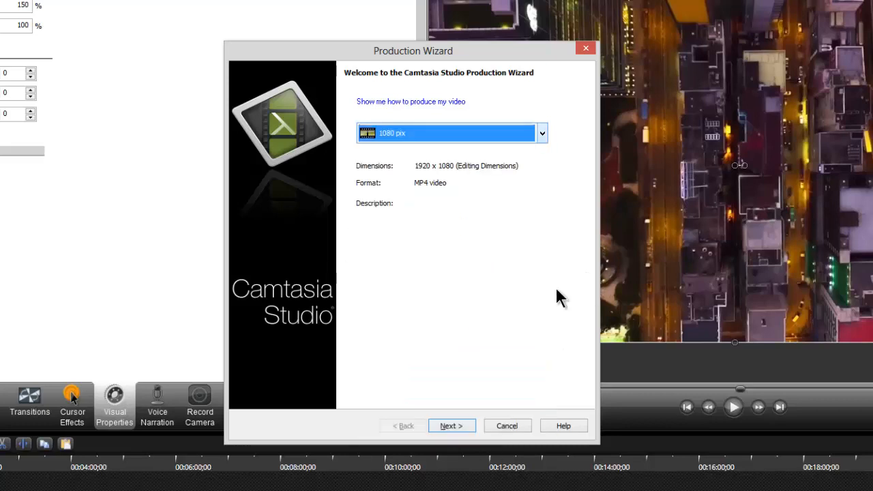
pyautogui.click(447, 424)
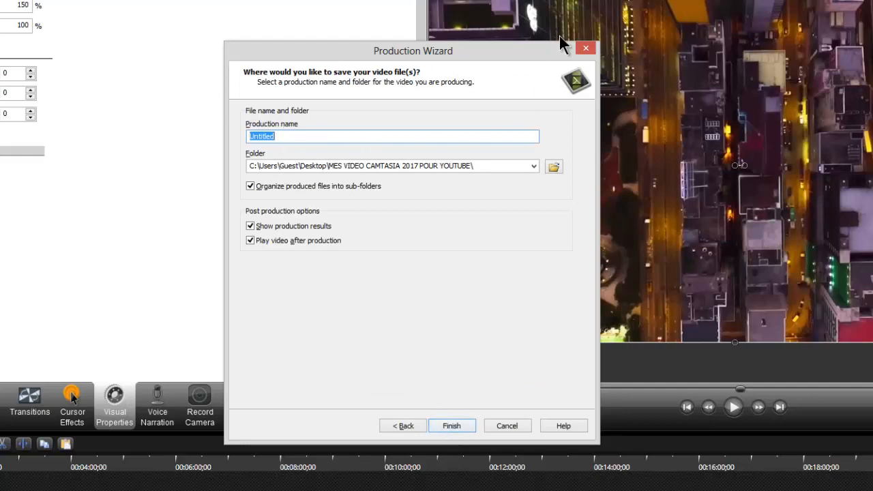
pyautogui.click(585, 48)
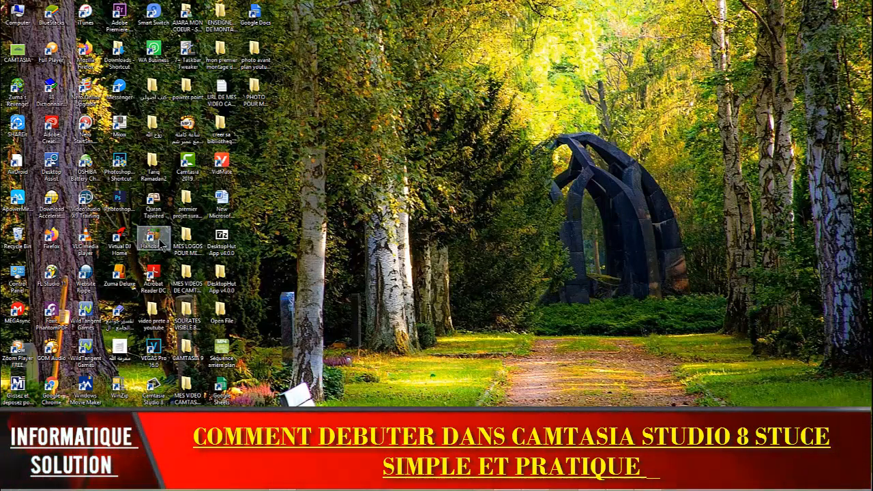
# Move the HandBrake desktop shortcut to the spot just above VidMate and switch back to Camtasia Studio
pyautogui.moveTo(153, 239); pyautogui.dragTo(263, 140)
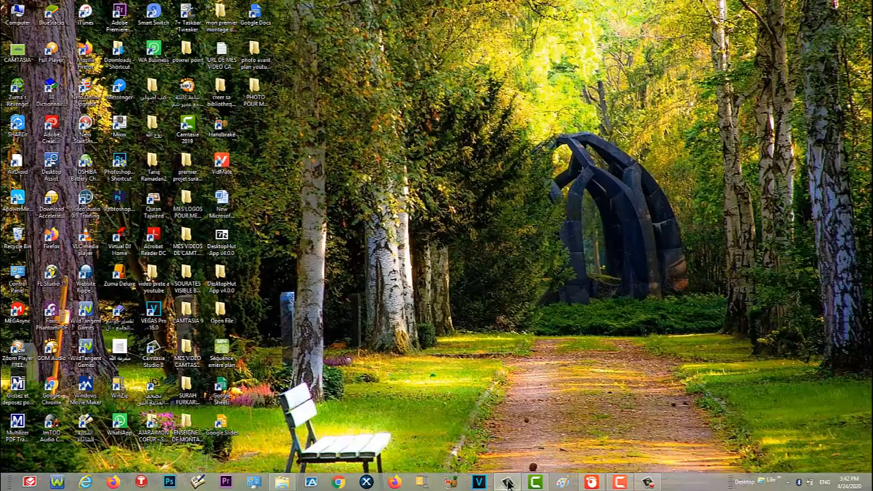
pyautogui.click(508, 483)
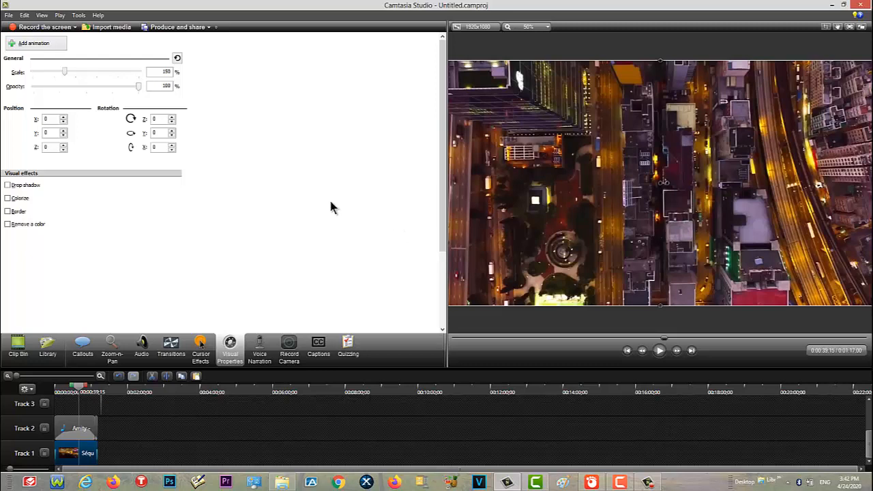